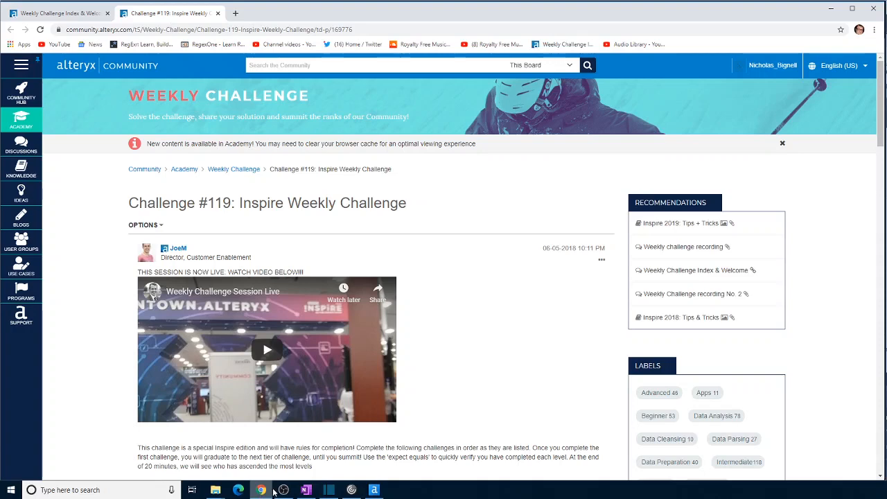
- Read the Challenge #119 instructions for Camps 1 to 3, including the expedition ID, accident lookup and morse code requirements
{"action": "scroll", "coordinate": [296, 344], "scroll_direction": "down", "scroll_amount": 3}
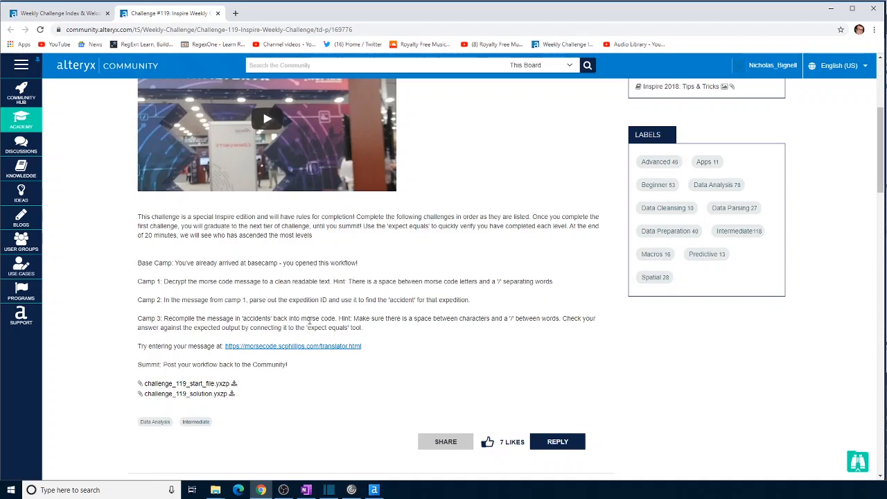
{"action": "left_click_drag", "start_coordinate": [290, 300], "coordinate": [328, 301]}
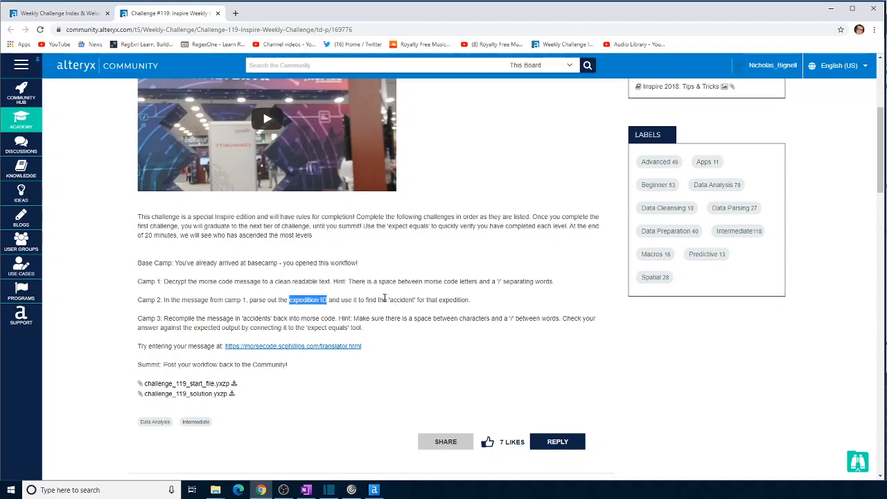
{"action": "left_click_drag", "start_coordinate": [368, 301], "coordinate": [427, 308]}
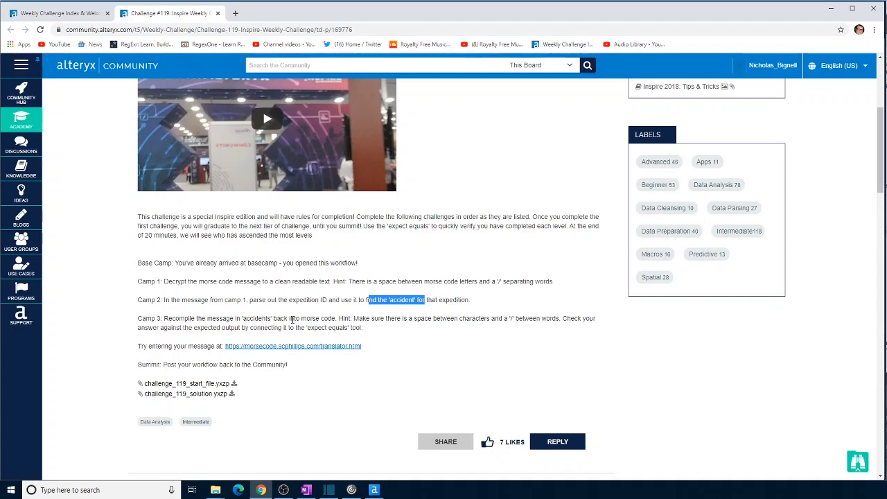
{"action": "left_click_drag", "start_coordinate": [234, 320], "coordinate": [337, 321]}
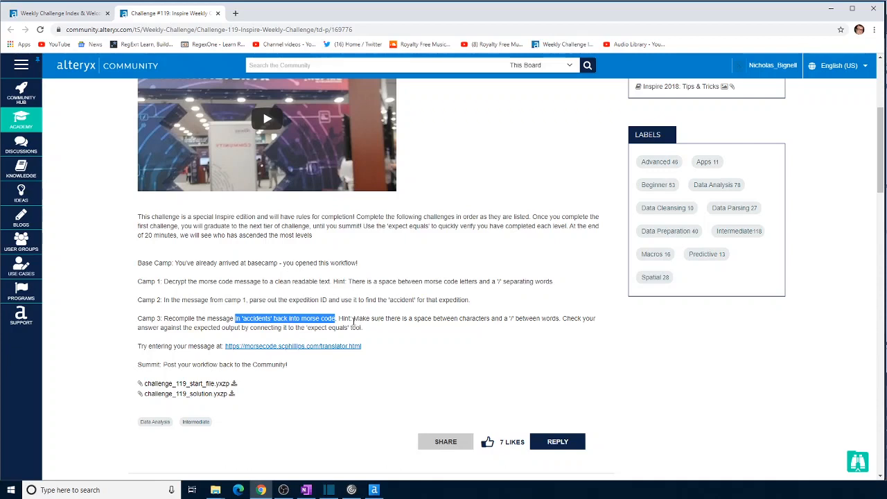
- Switch to Alteryx Designer and examine the Morse Code Message, Morse Code Table and List of expeditions inputs, including the expeditions' accidents column
{"action": "left_click", "coordinate": [373, 490]}
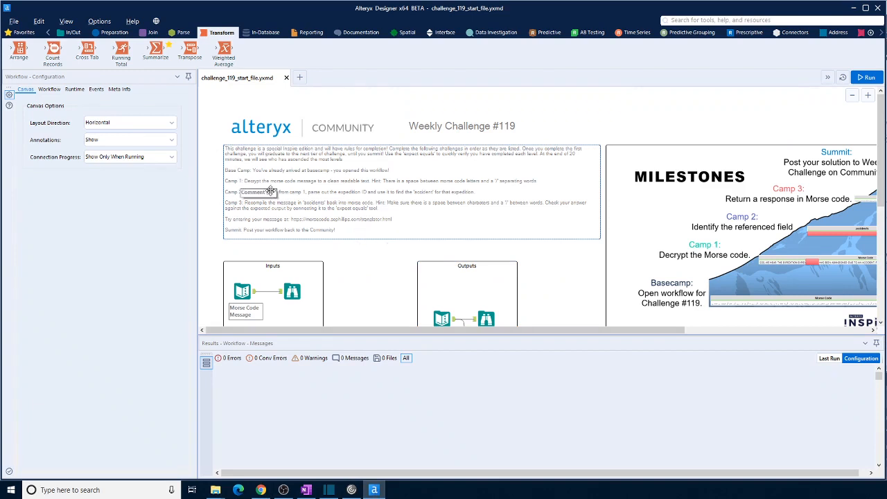
{"action": "scroll", "coordinate": [352, 253], "scroll_direction": "down", "scroll_amount": 3}
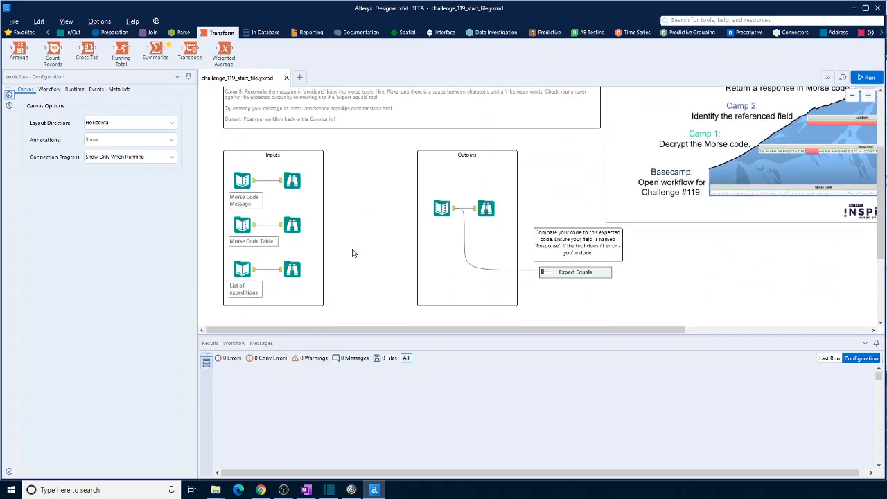
{"action": "left_click", "coordinate": [251, 185]}
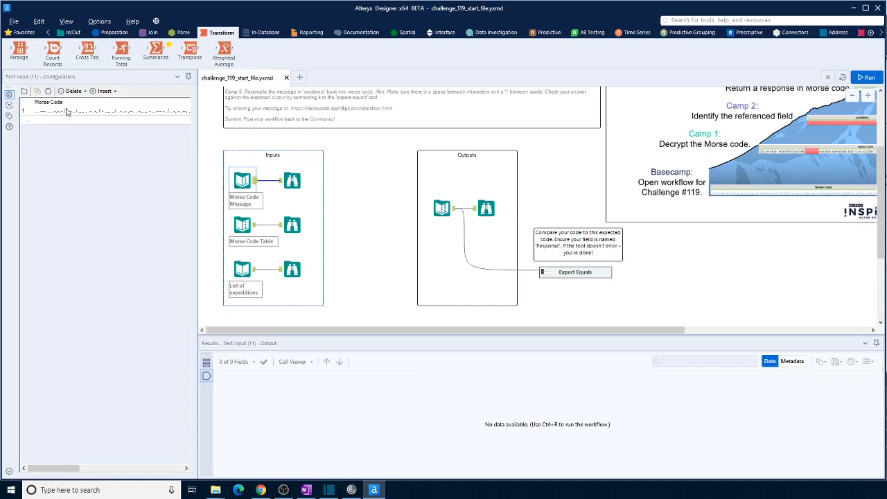
{"action": "scroll", "coordinate": [364, 221], "scroll_direction": "up", "scroll_amount": 2}
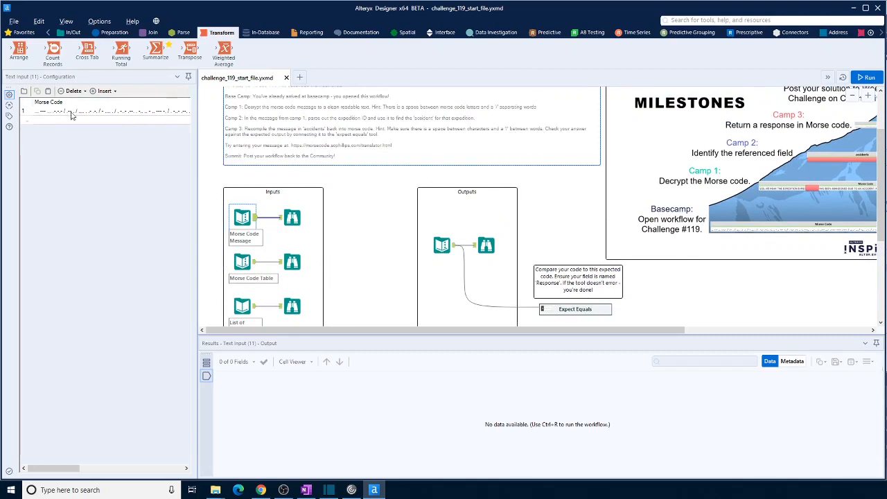
{"action": "scroll", "coordinate": [388, 228], "scroll_direction": "down", "scroll_amount": 3}
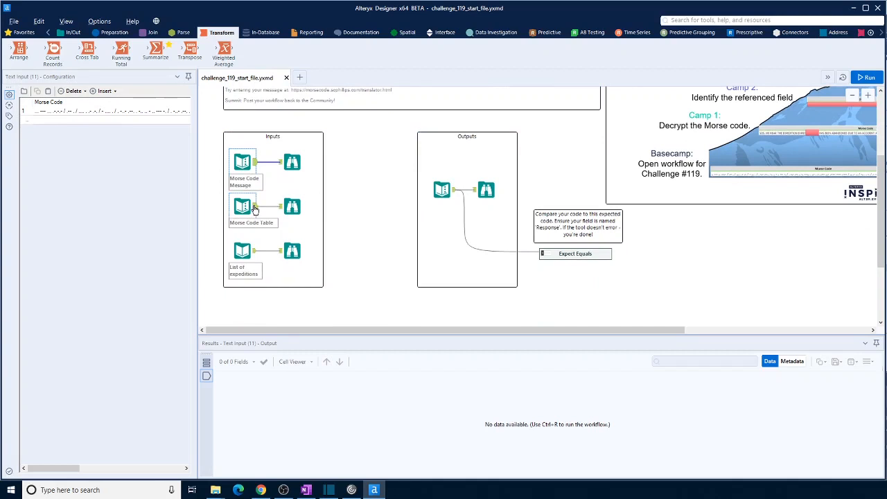
{"action": "left_click", "coordinate": [254, 208]}
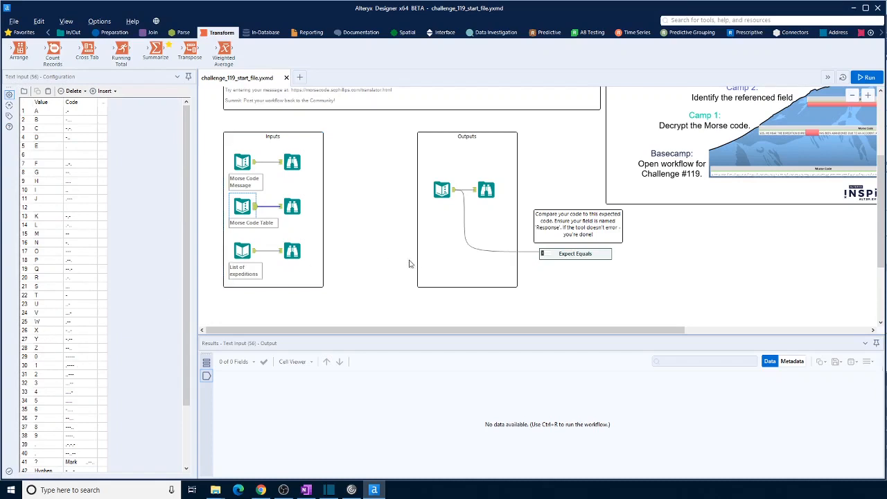
{"action": "scroll", "coordinate": [41, 382], "scroll_direction": "down", "scroll_amount": 3}
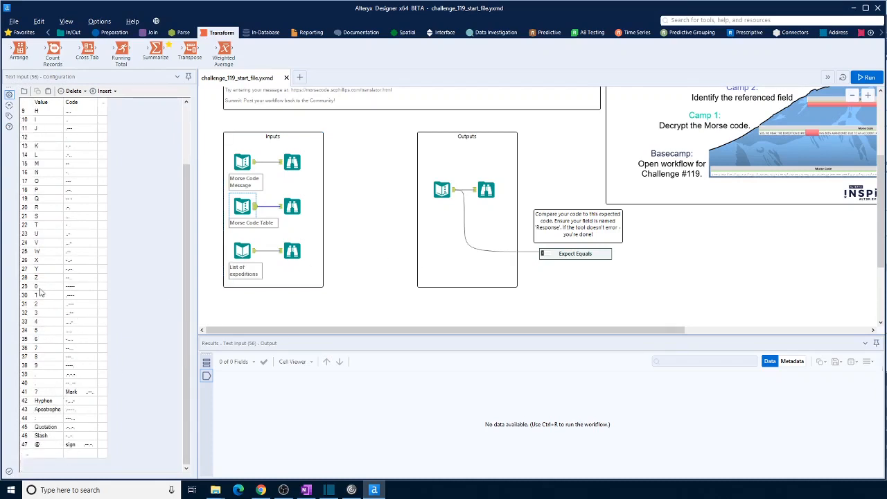
{"action": "left_click", "coordinate": [254, 251]}
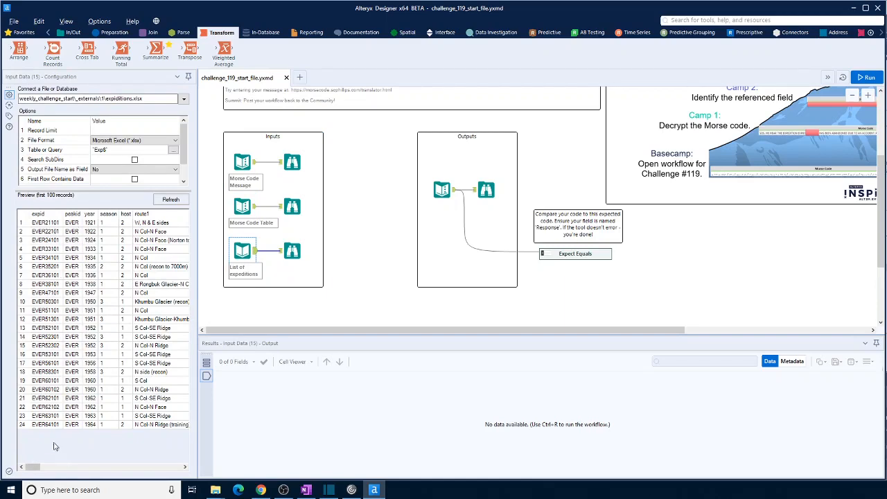
{"action": "left_click_drag", "start_coordinate": [32, 468], "coordinate": [170, 490]}
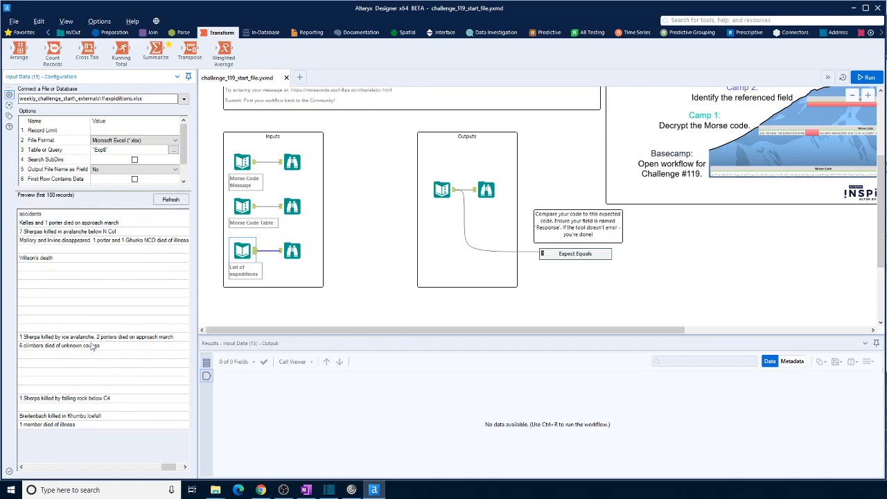
{"action": "left_click", "coordinate": [382, 307]}
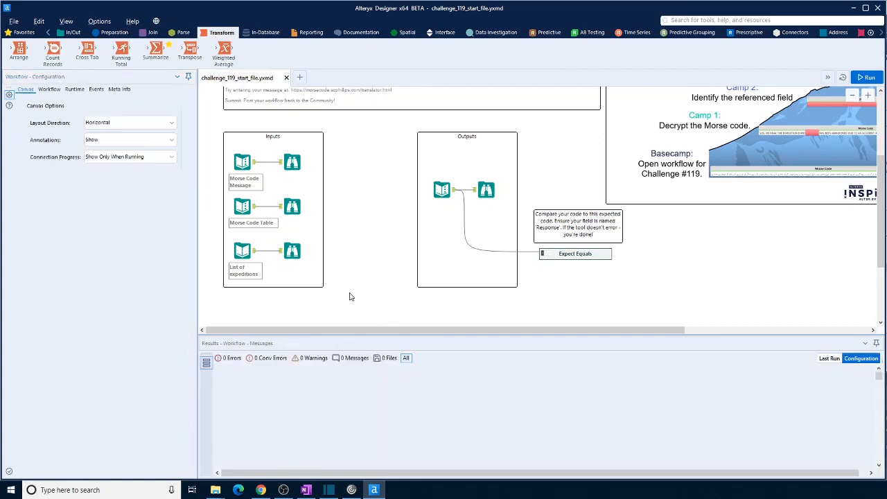
- Add a Text To Columns tool below the Inputs container, connected to the Morse Code Message input
{"action": "left_click", "coordinate": [252, 162]}
{"action": "scroll", "coordinate": [356, 289], "scroll_direction": "down", "scroll_amount": 2}
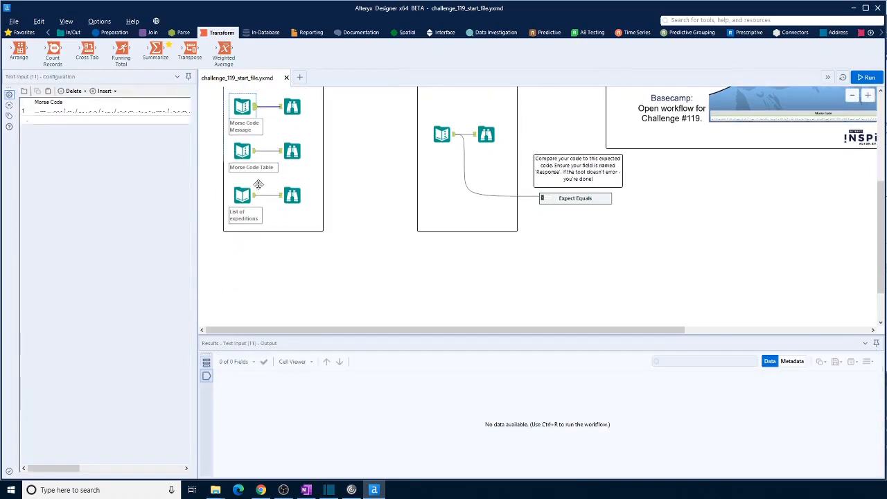
{"action": "left_click", "coordinate": [183, 32]}
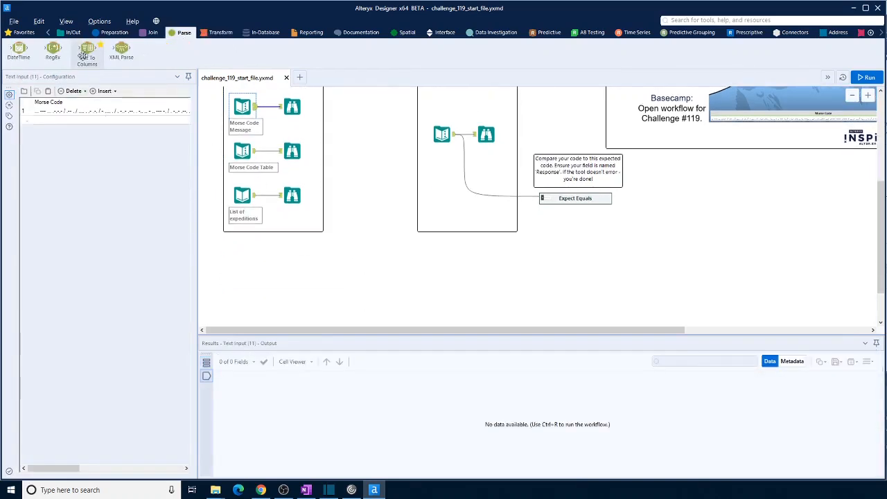
{"action": "left_click_drag", "start_coordinate": [87, 50], "coordinate": [382, 278]}
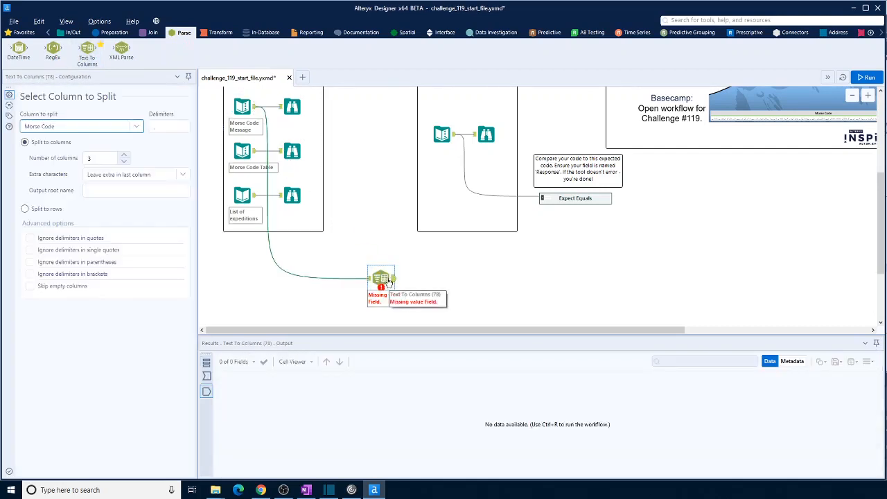
- Configure Text To Columns to split Morse Code to rows on the / delimiter, and run the workflow to view its output
{"action": "left_click", "coordinate": [153, 126]}
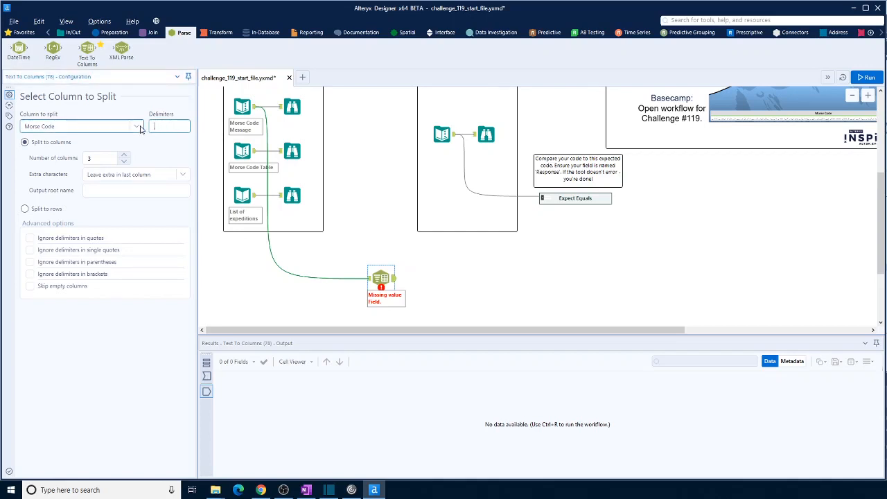
{"action": "type", "text": "/"}
{"action": "left_click", "coordinate": [369, 279]}
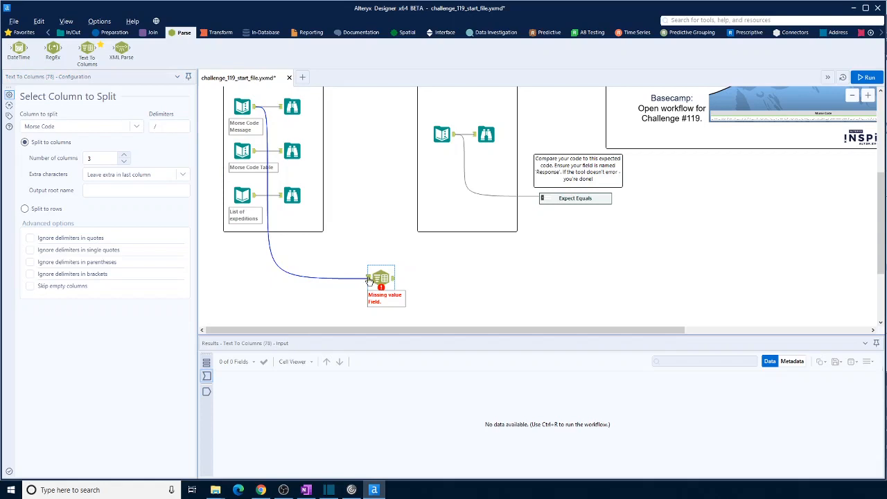
{"action": "left_click", "coordinate": [253, 111]}
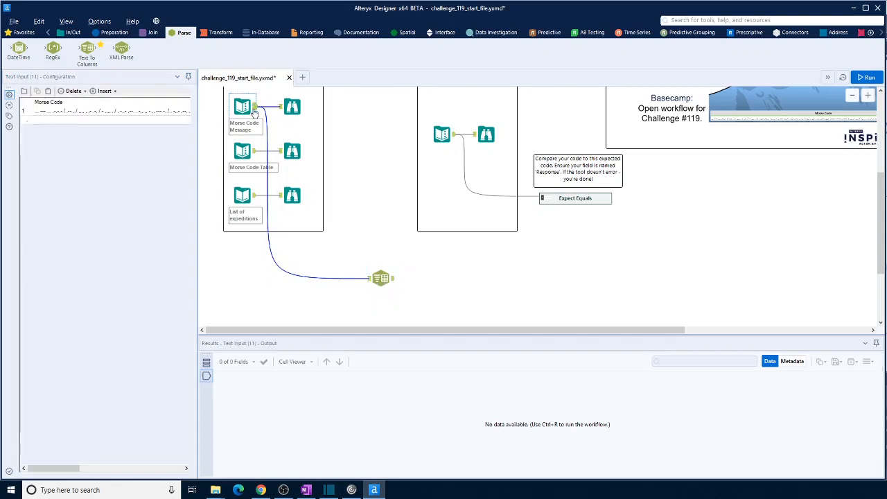
{"action": "left_click", "coordinate": [377, 277]}
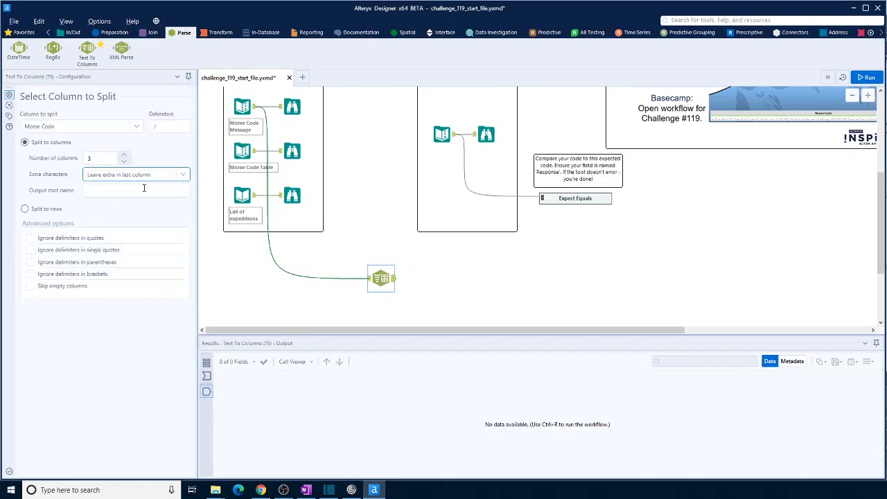
{"action": "left_click", "coordinate": [27, 209]}
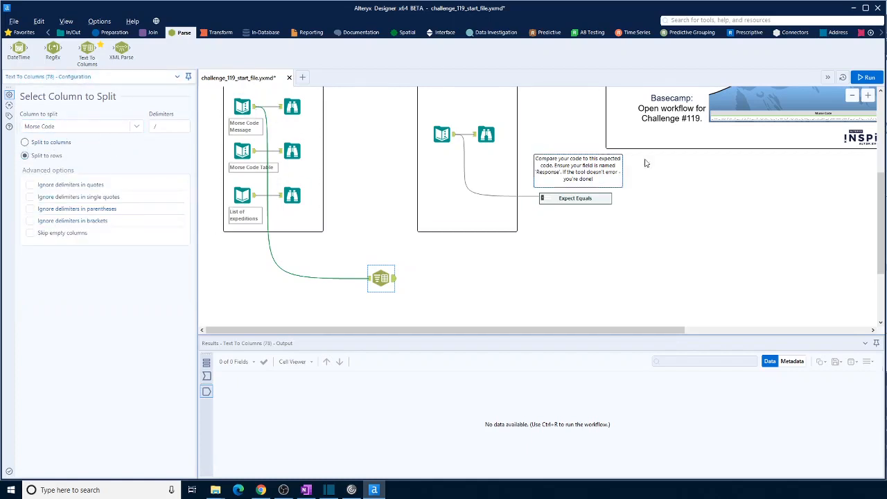
{"action": "left_click", "coordinate": [877, 78]}
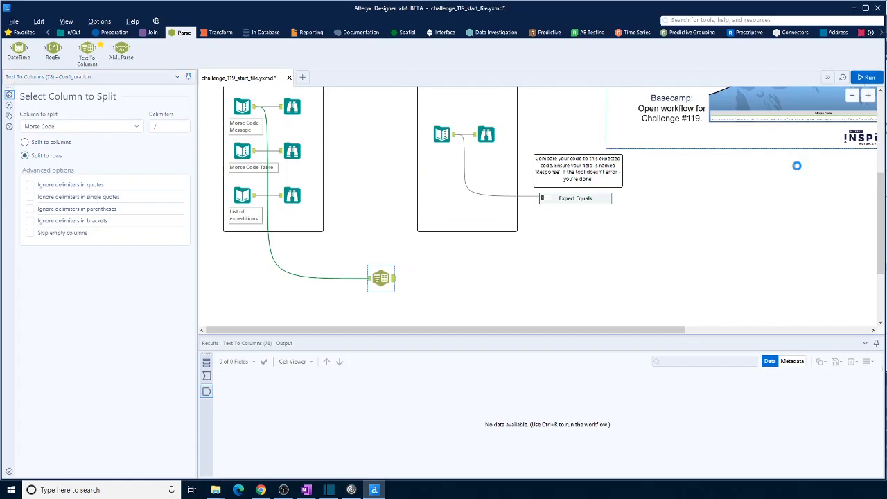
{"action": "left_click", "coordinate": [392, 281]}
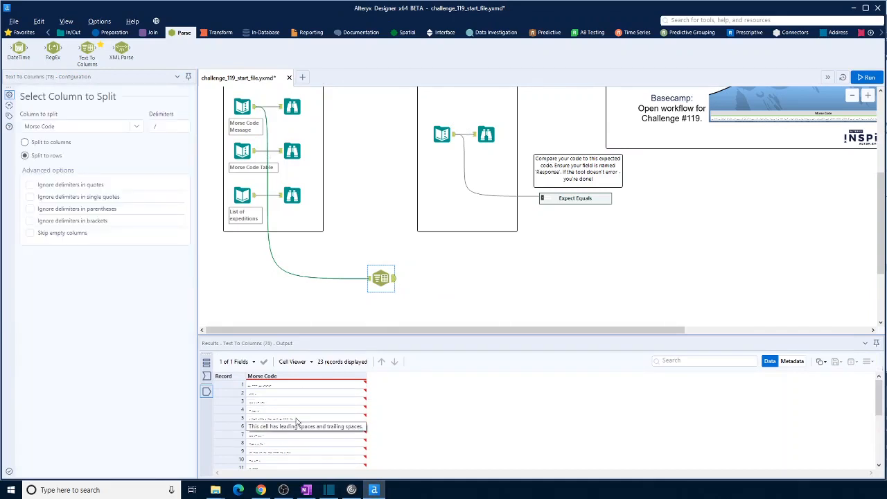
- Add a Record ID tool after Text To Columns with its column named Word, and run the workflow to view its output
{"action": "left_click", "coordinate": [115, 33]}
{"action": "left_click_drag", "start_coordinate": [429, 50], "coordinate": [436, 278]}
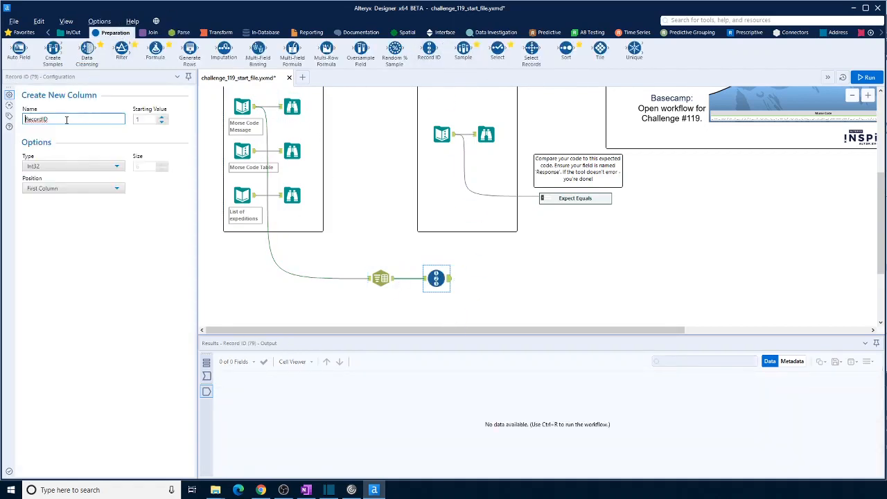
{"action": "type", "text": "Word"}
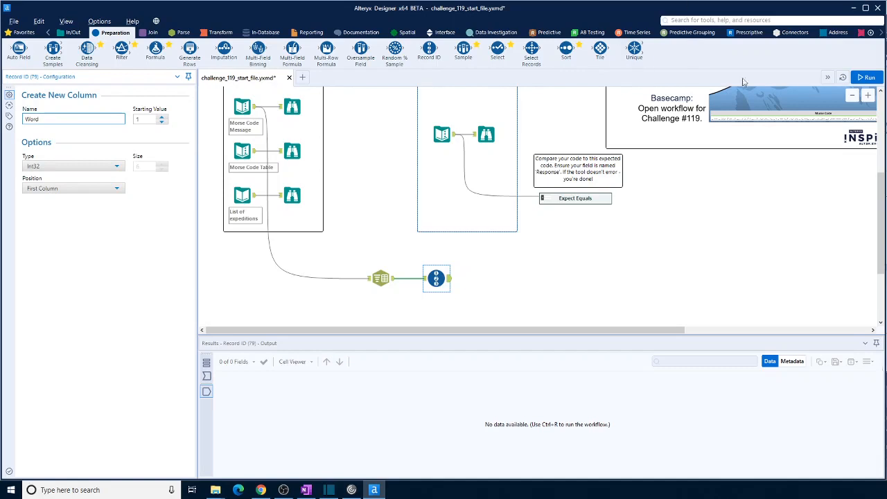
{"action": "left_click", "coordinate": [467, 301]}
{"action": "key", "text": "ctrl+r"}
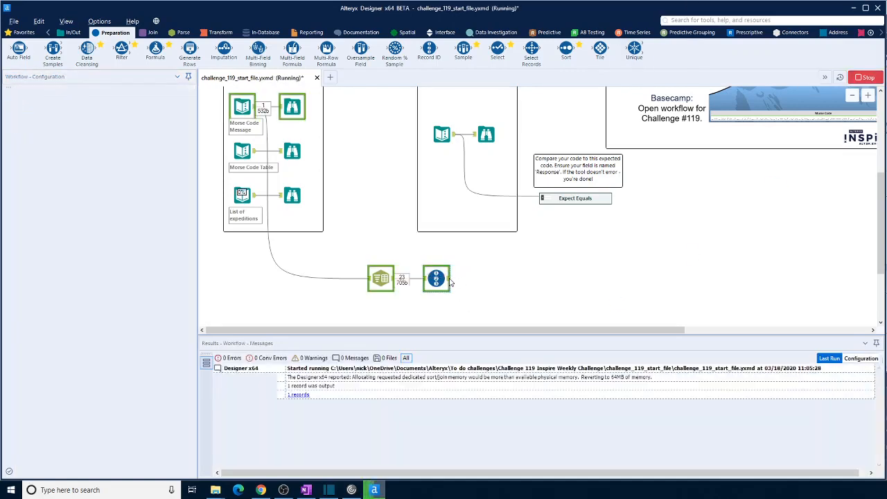
{"action": "left_click", "coordinate": [447, 280]}
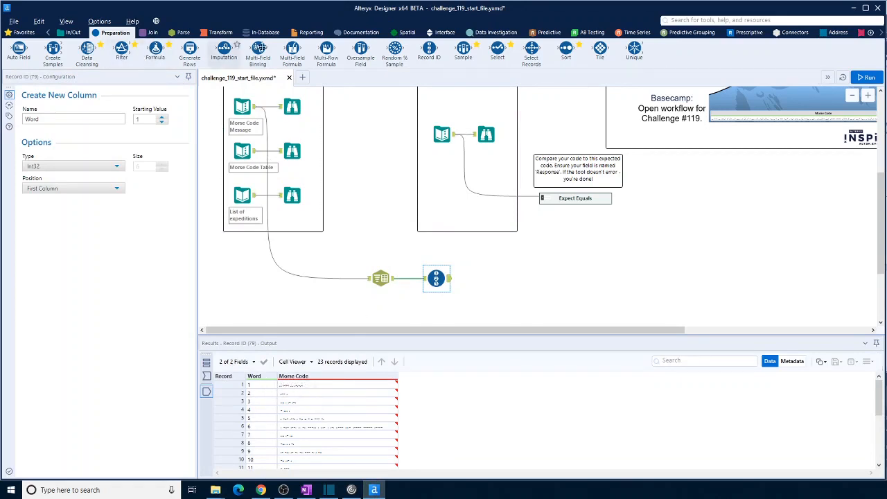
- Add a second Text To Columns tool after Record ID, splitting Morse Code to rows on a space delimiter, and run the workflow
{"action": "left_click", "coordinate": [182, 32]}
{"action": "left_click_drag", "start_coordinate": [87, 49], "coordinate": [503, 278]}
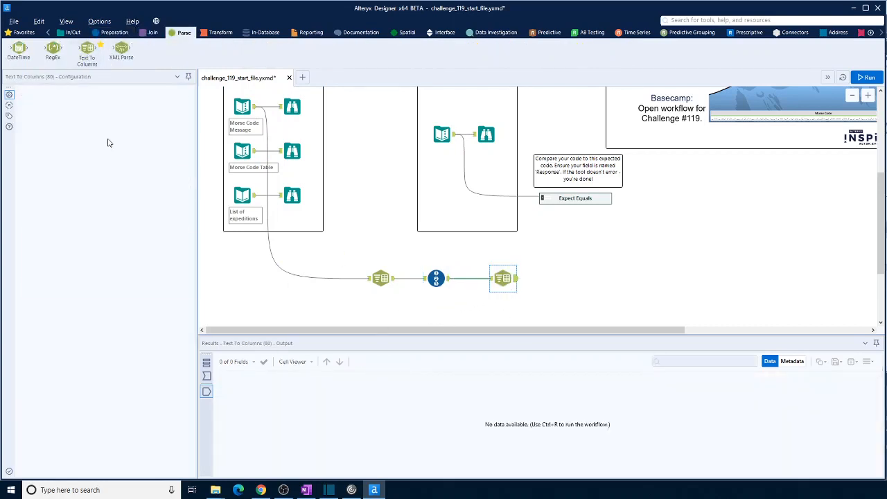
{"action": "left_click", "coordinate": [137, 127]}
{"action": "left_click", "coordinate": [131, 143]}
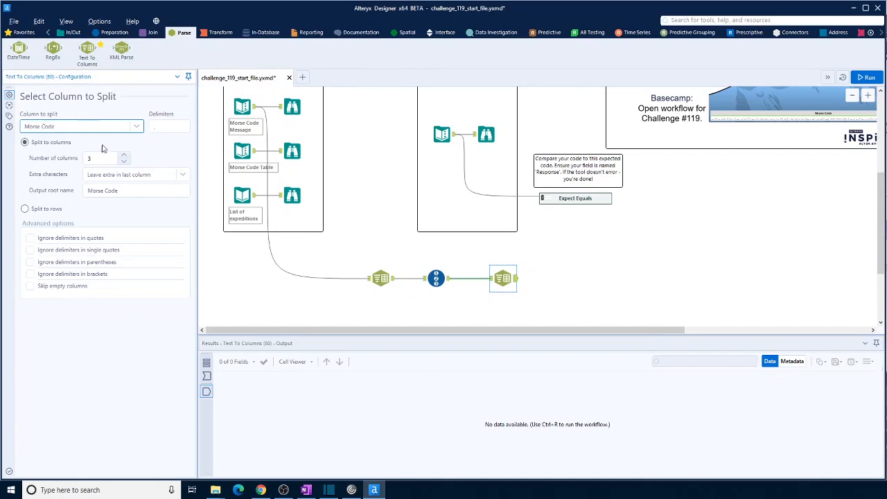
{"action": "left_click", "coordinate": [169, 127]}
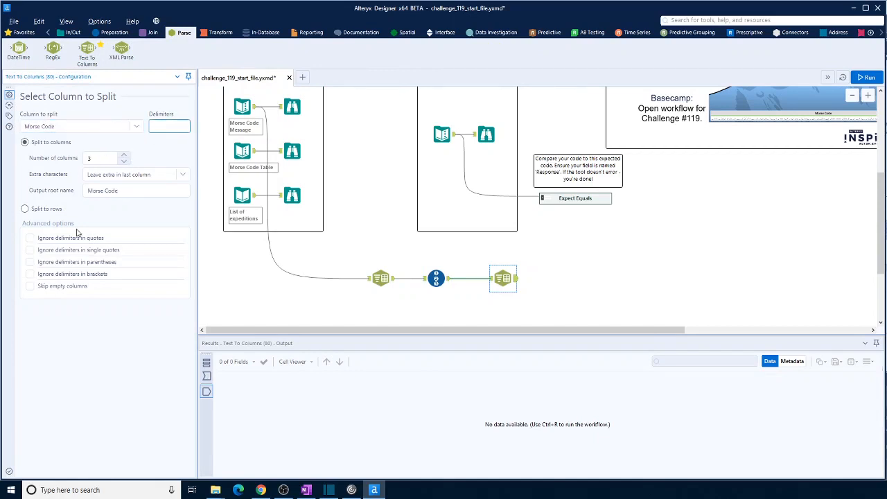
{"action": "left_click", "coordinate": [43, 210]}
{"action": "left_click", "coordinate": [867, 77]}
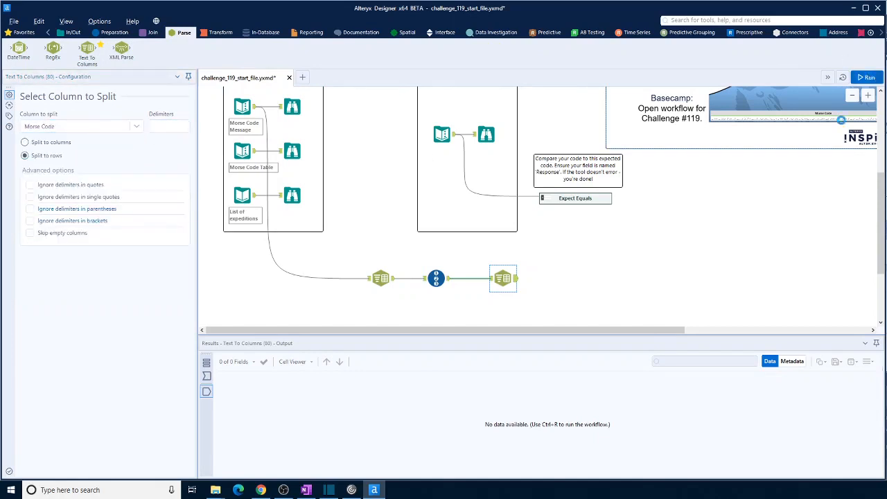
{"action": "left_click", "coordinate": [517, 280]}
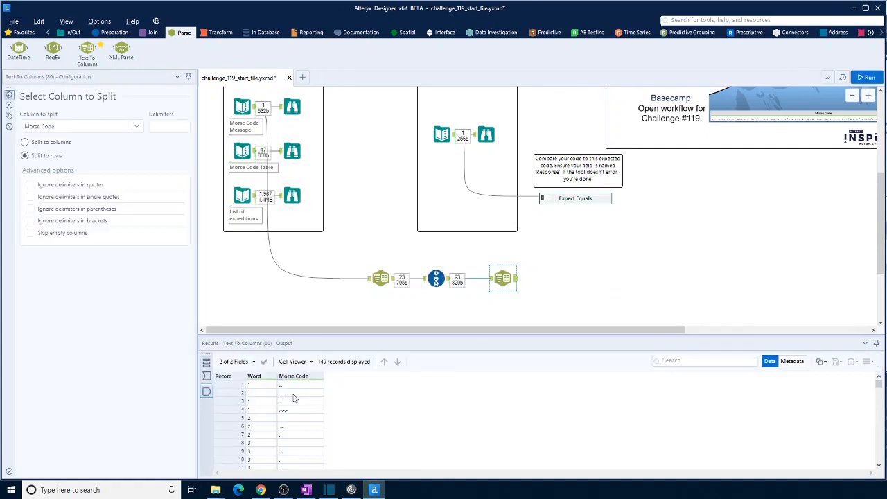
{"action": "scroll", "coordinate": [293, 398], "scroll_direction": "up", "scroll_amount": 1}
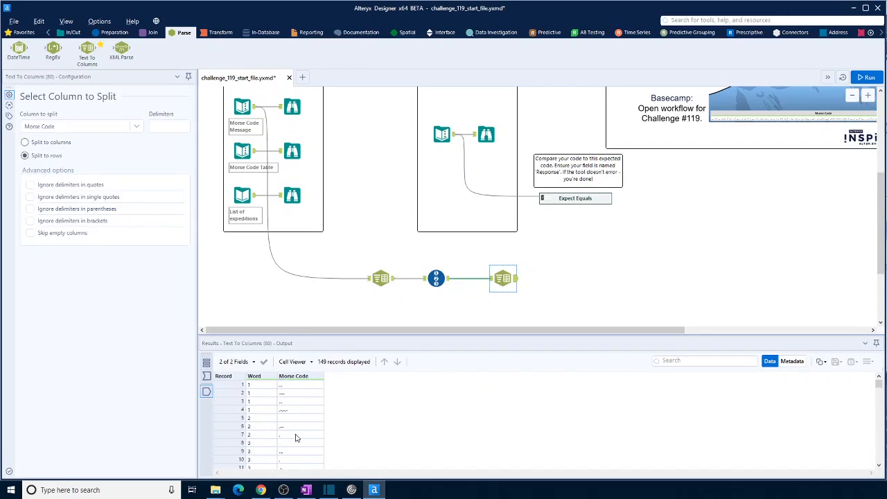
- Add a Multi-Row Formula tool after the second Text To Columns, creating a new field named Order grouped by Word
{"action": "left_click", "coordinate": [112, 32]}
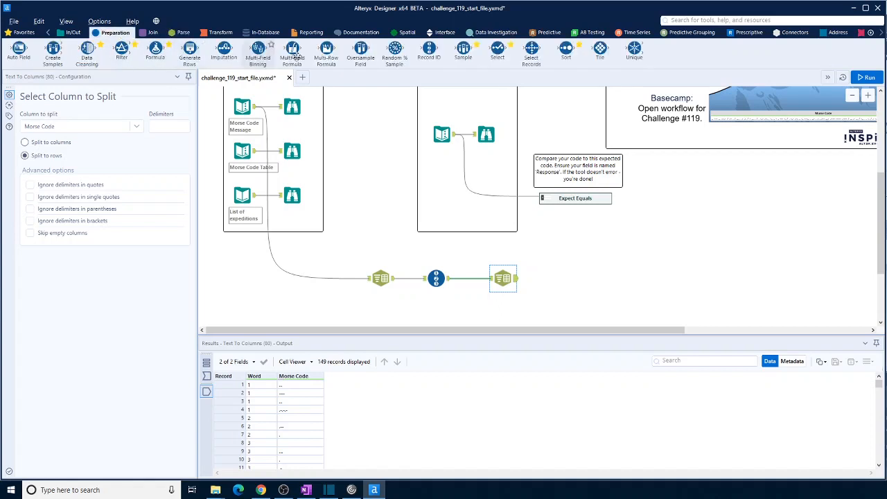
{"action": "left_click_drag", "start_coordinate": [327, 49], "coordinate": [613, 285]}
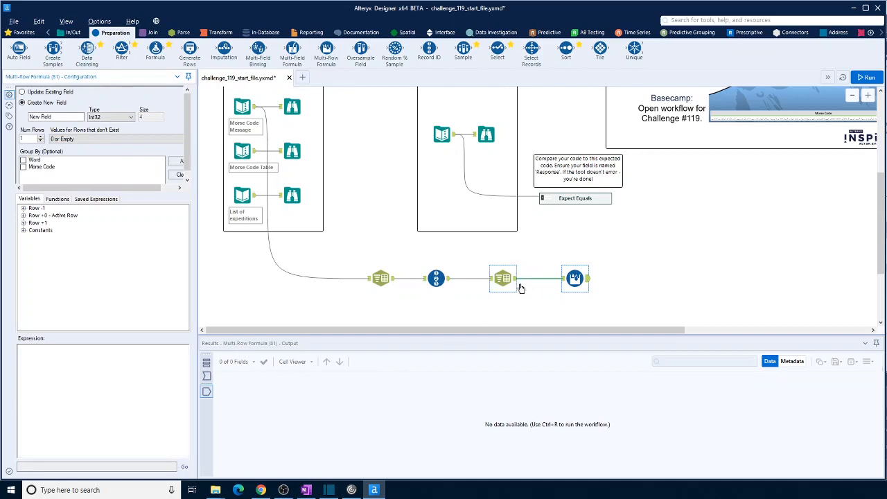
{"action": "left_click_drag", "start_coordinate": [66, 117], "coordinate": [24, 118]}
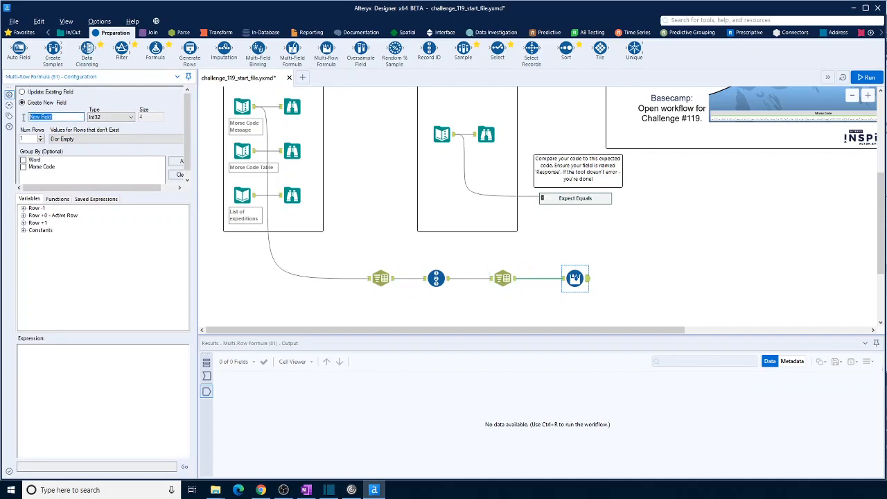
{"action": "type", "text": "Order"}
{"action": "left_click", "coordinate": [24, 161]}
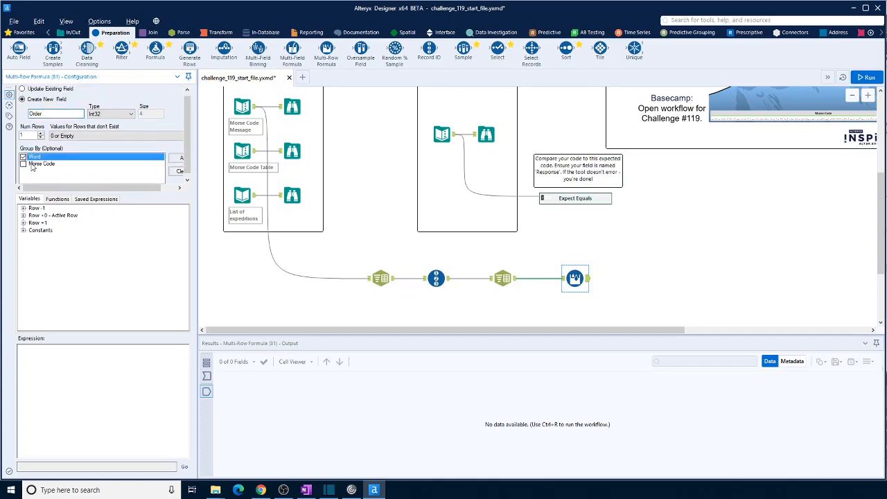
- Set the Multi-Row Formula expression to [Row-1:Order]+1, and run the workflow to view its output
{"action": "left_click", "coordinate": [24, 209]}
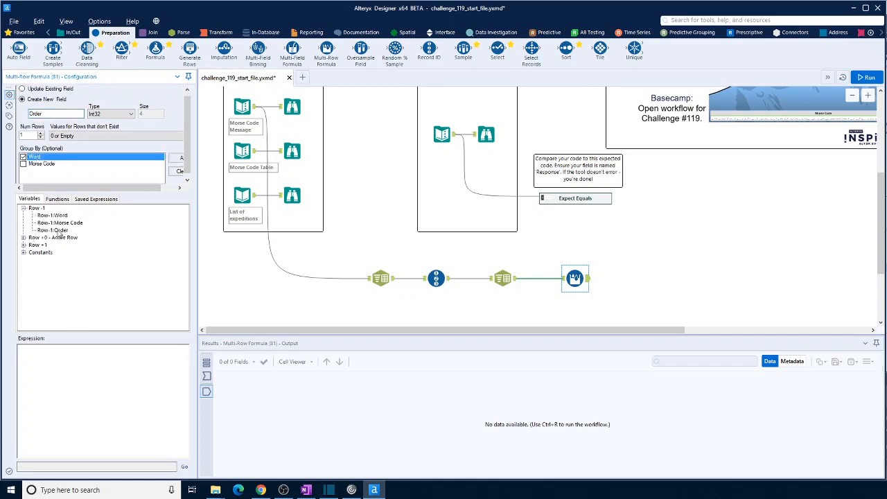
{"action": "double_click", "coordinate": [61, 233]}
{"action": "type", "text": "+1"}
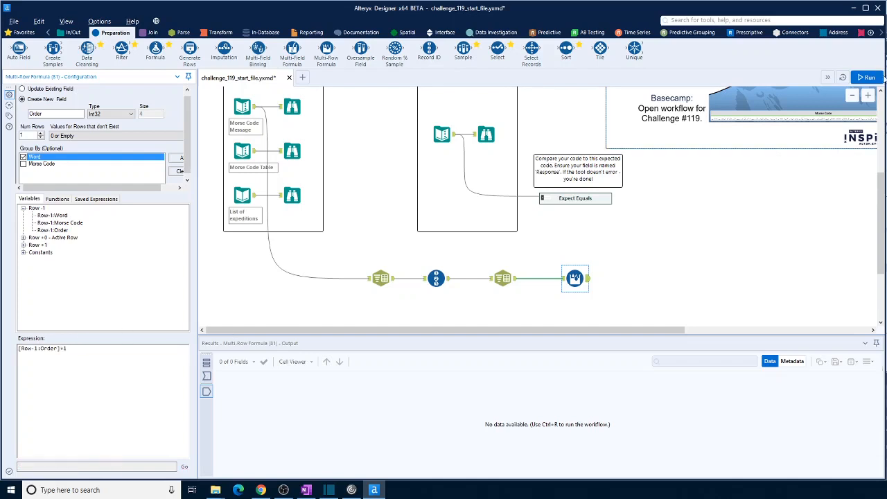
{"action": "left_click", "coordinate": [760, 206]}
{"action": "key", "text": "ctrl+r"}
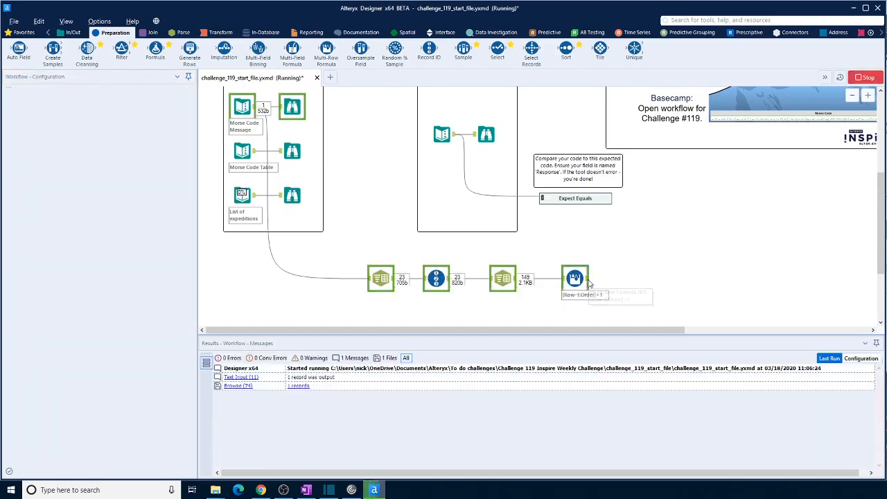
{"action": "left_click", "coordinate": [589, 281]}
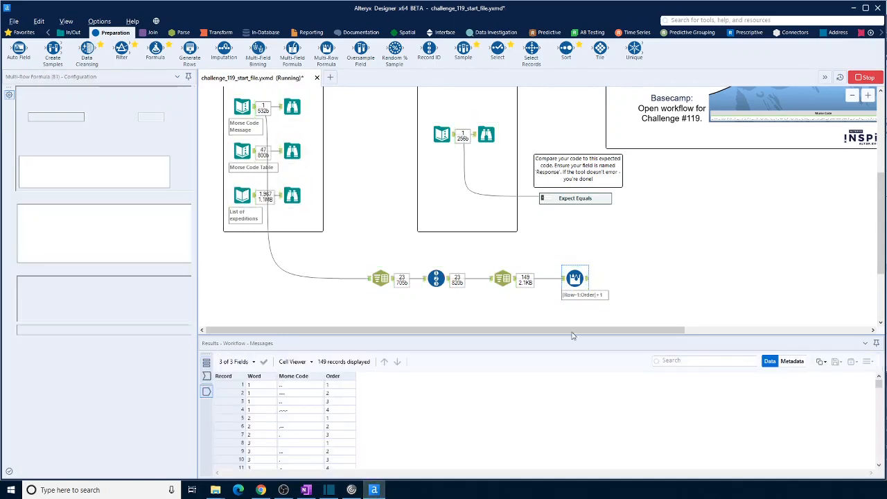
{"action": "scroll", "coordinate": [349, 394], "scroll_direction": "down", "scroll_amount": 8}
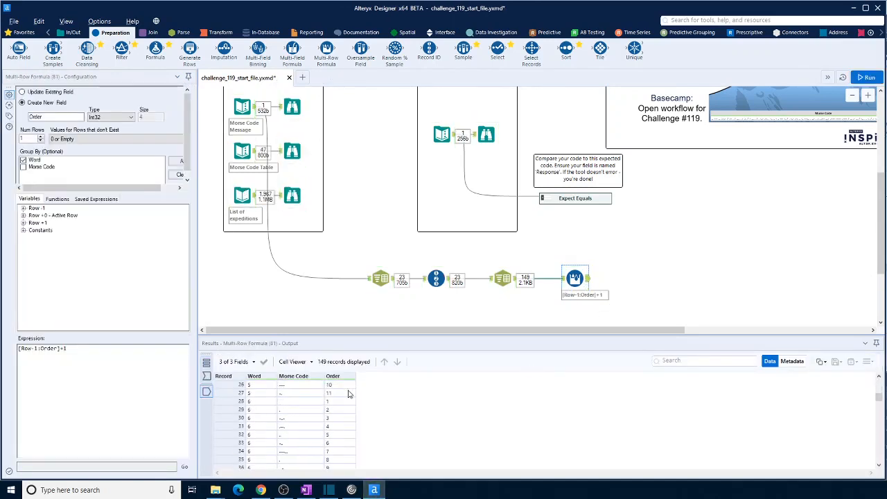
{"action": "scroll", "coordinate": [349, 394], "scroll_direction": "up", "scroll_amount": 6}
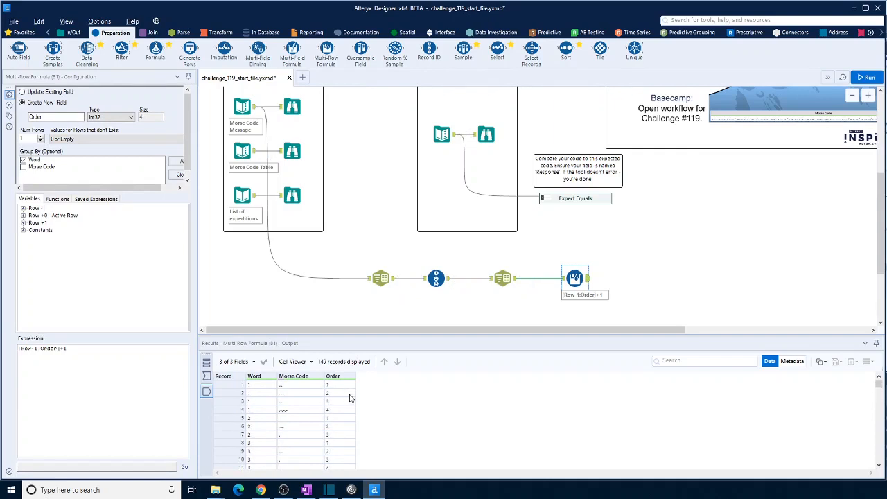
- Add a Join tool after Multi-Row Formula and connect the Morse Code Table input to its right input
{"action": "left_click", "coordinate": [152, 33]}
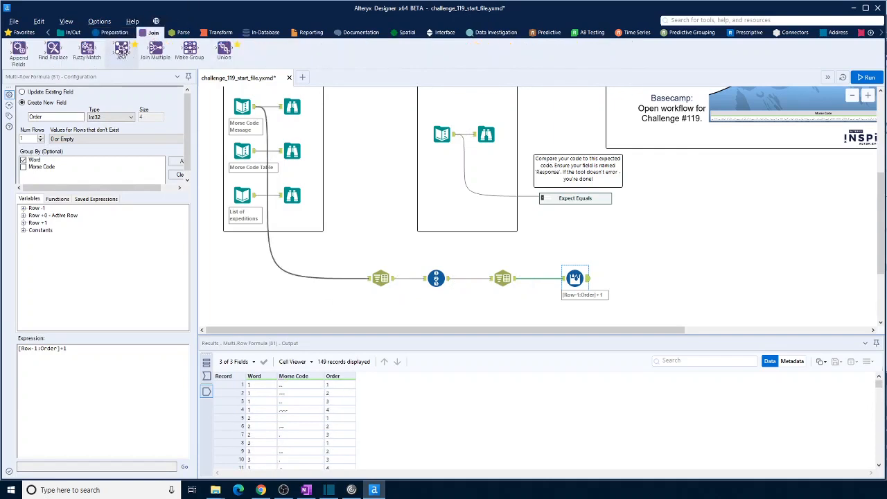
{"action": "left_click_drag", "start_coordinate": [121, 49], "coordinate": [646, 284]}
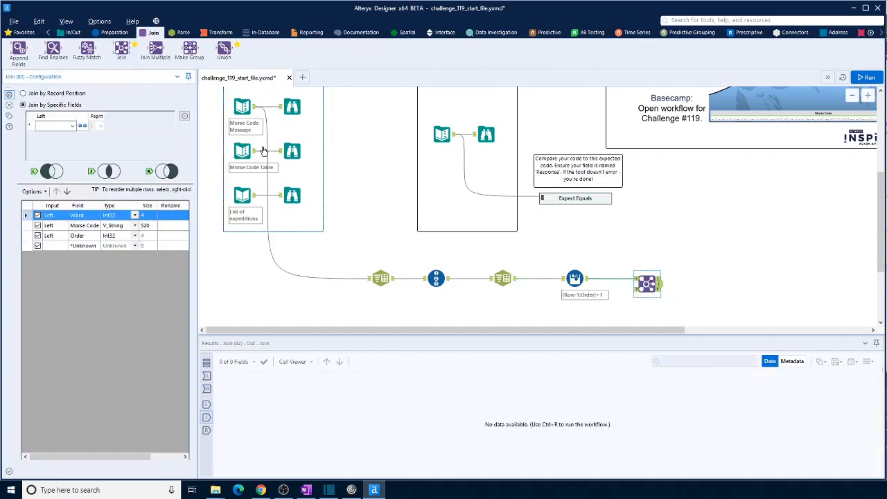
{"action": "left_click_drag", "start_coordinate": [255, 151], "coordinate": [636, 291]}
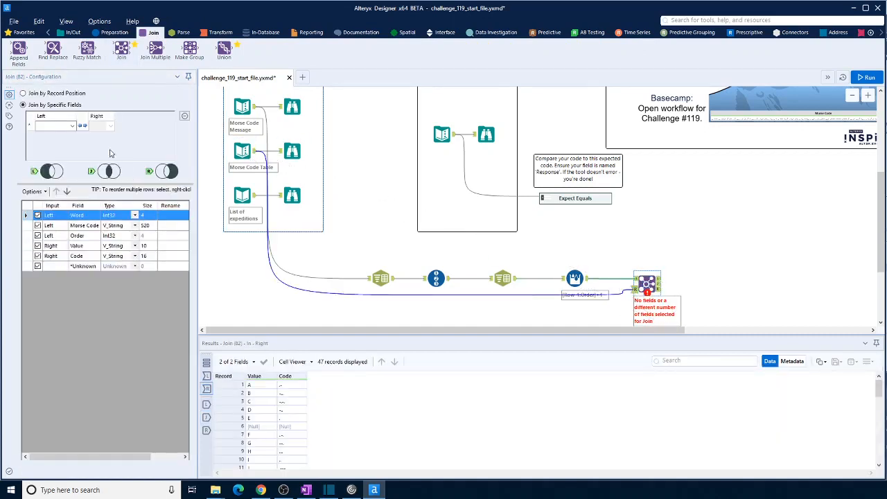
- Join Morse Code to Code, exclude the right-hand Code field, and run the workflow to view the unmatched left and joined outputs
{"action": "left_click", "coordinate": [71, 126]}
{"action": "left_click", "coordinate": [49, 142]}
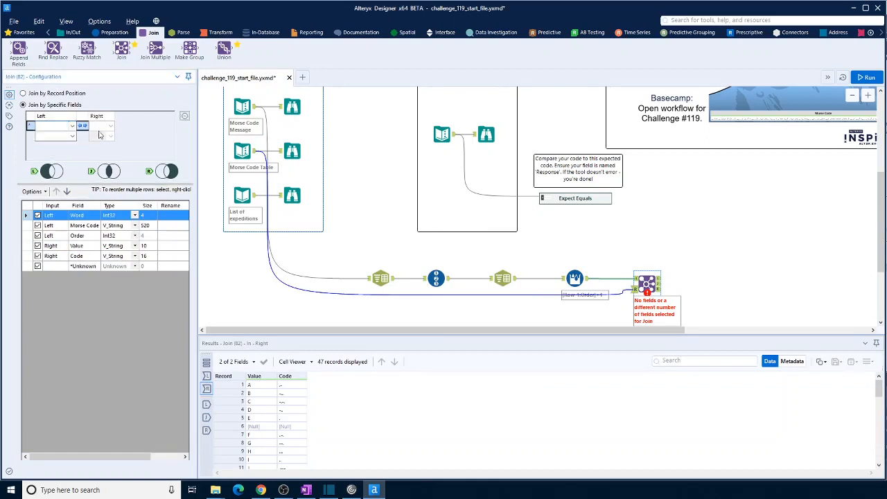
{"action": "left_click", "coordinate": [110, 126]}
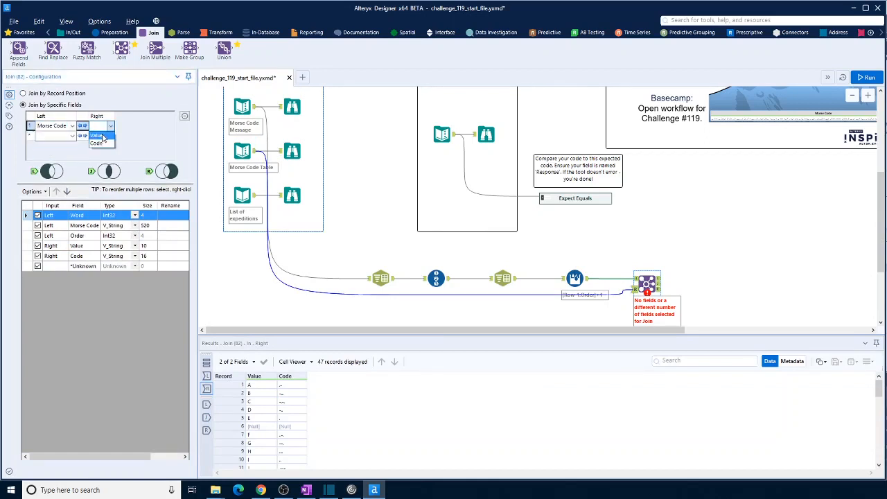
{"action": "left_click", "coordinate": [97, 143]}
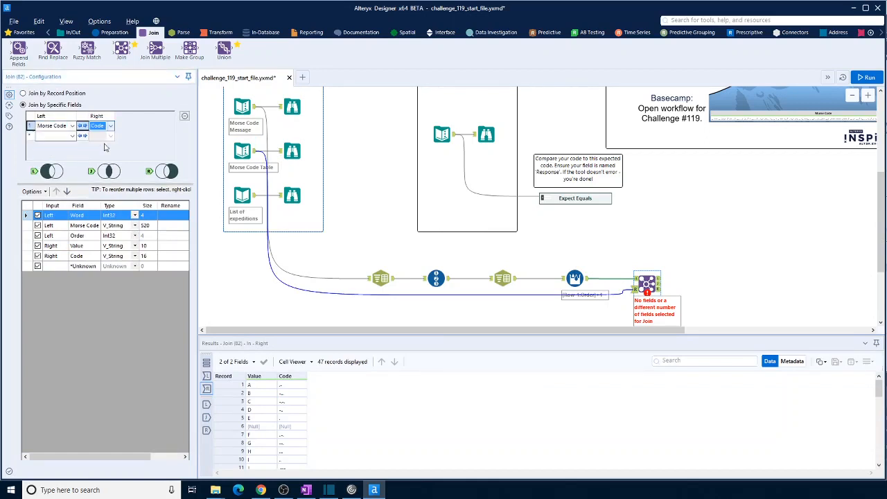
{"action": "left_click", "coordinate": [38, 256]}
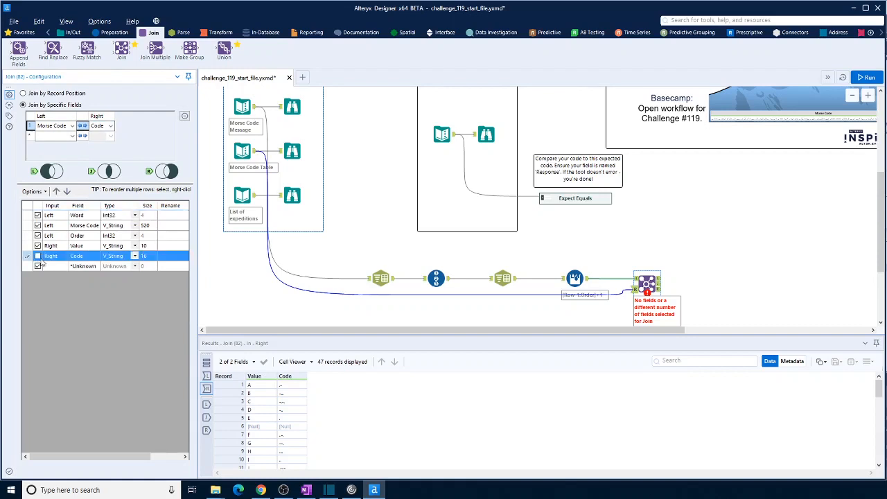
{"action": "left_click", "coordinate": [870, 78]}
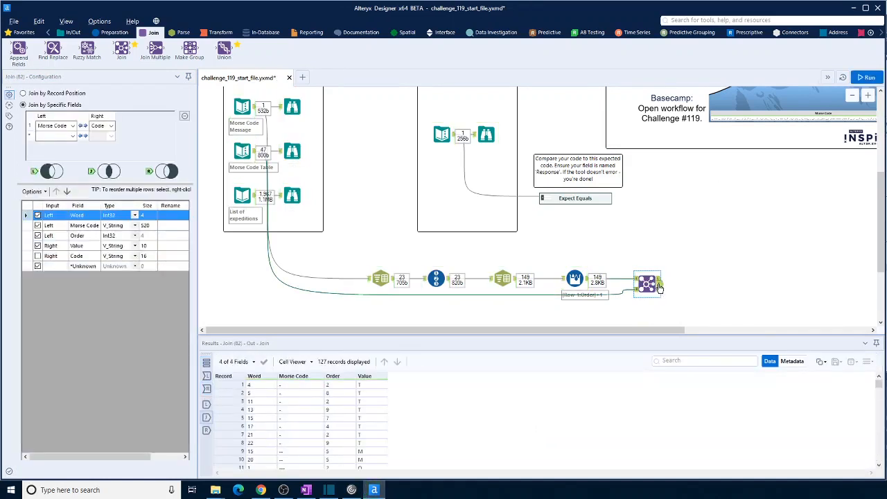
{"action": "left_click", "coordinate": [660, 282]}
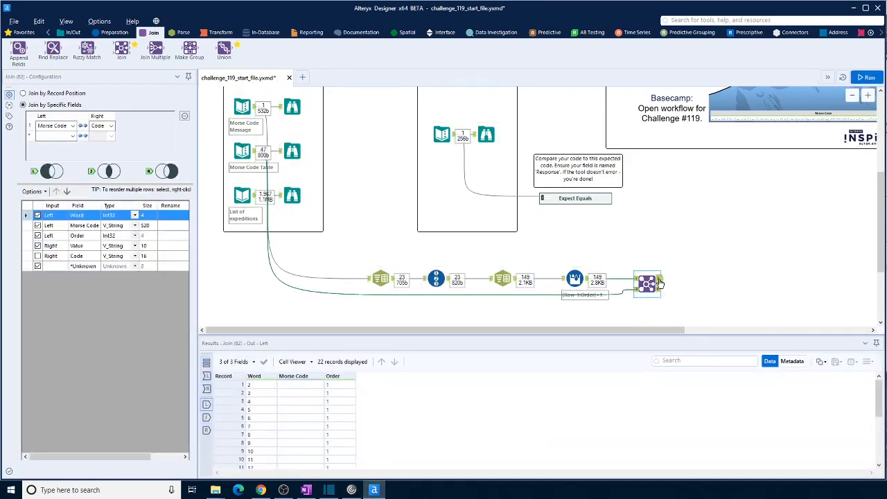
{"action": "scroll", "coordinate": [286, 435], "scroll_direction": "down", "scroll_amount": 4}
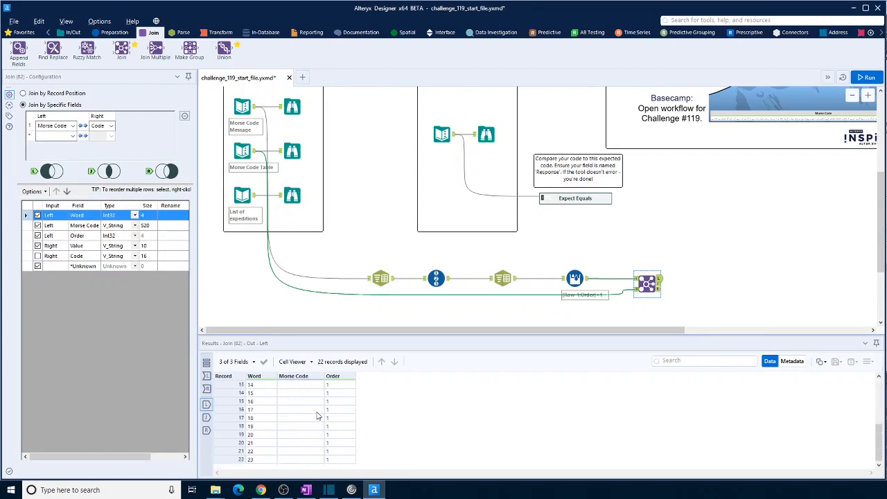
{"action": "scroll", "coordinate": [305, 414], "scroll_direction": "up", "scroll_amount": 4}
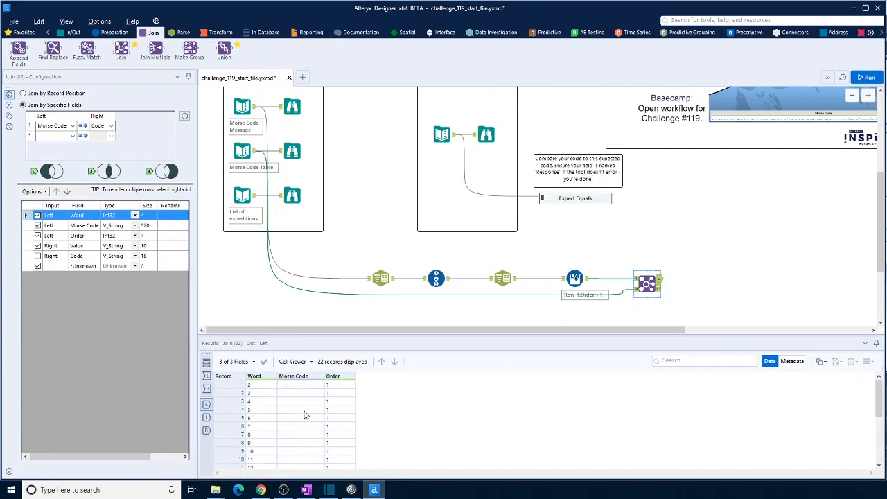
{"action": "left_click", "coordinate": [659, 285]}
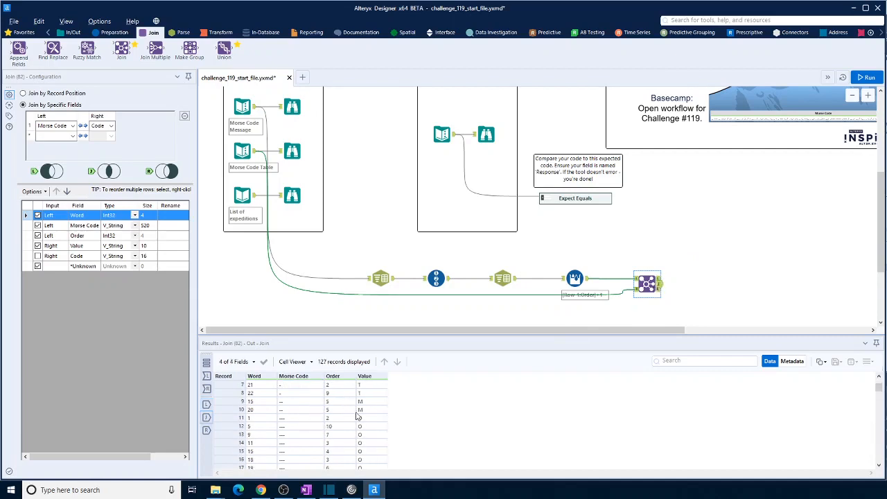
{"action": "scroll", "coordinate": [359, 418], "scroll_direction": "down", "scroll_amount": 12}
{"action": "scroll", "coordinate": [364, 421], "scroll_direction": "down", "scroll_amount": 11}
- Add a Sort tool after Join's joined output, sorting by Word and Order ascending, and run the workflow to view its output
{"action": "left_click", "coordinate": [112, 32]}
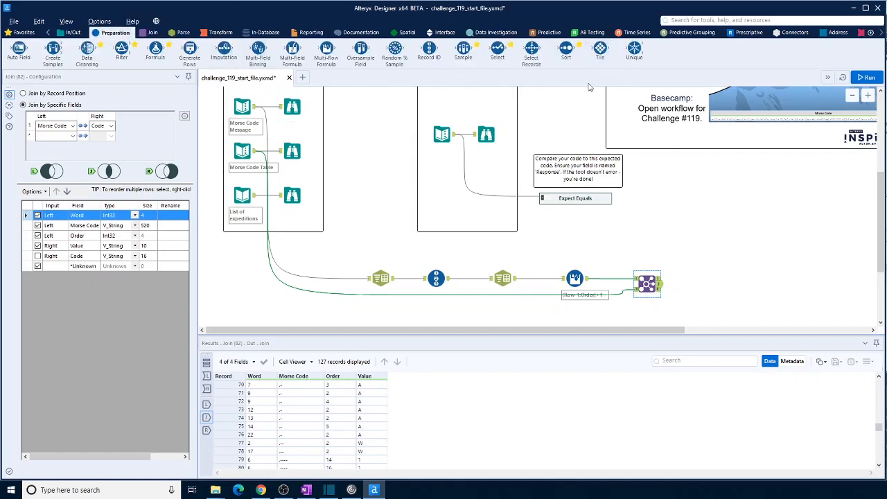
{"action": "left_click_drag", "start_coordinate": [567, 48], "coordinate": [702, 289]}
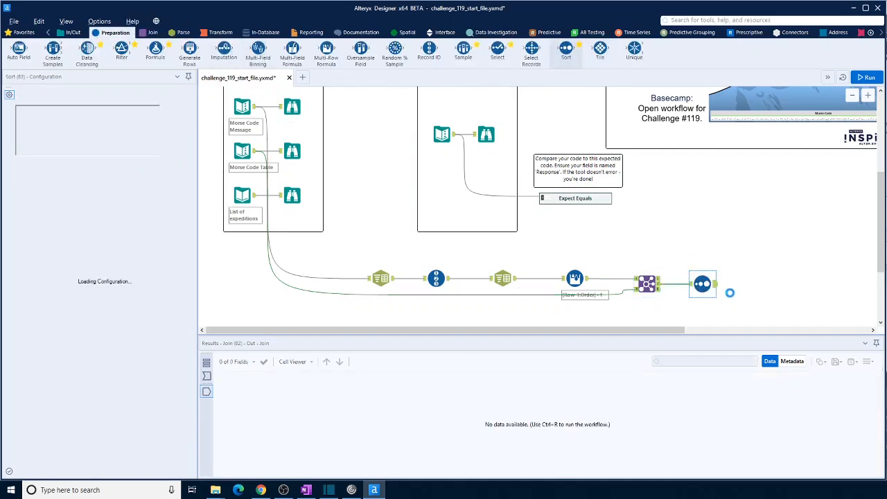
{"action": "left_click", "coordinate": [77, 122]}
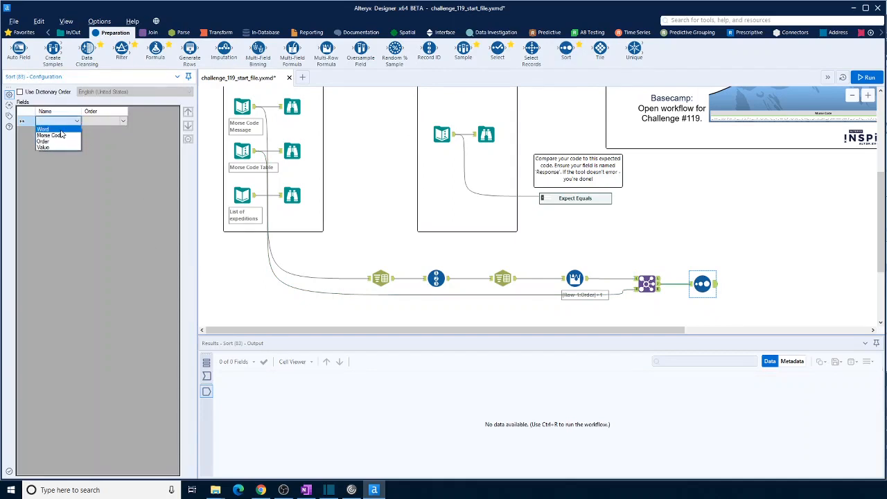
{"action": "left_click", "coordinate": [73, 132]}
{"action": "left_click", "coordinate": [75, 132]}
{"action": "left_click", "coordinate": [52, 147]}
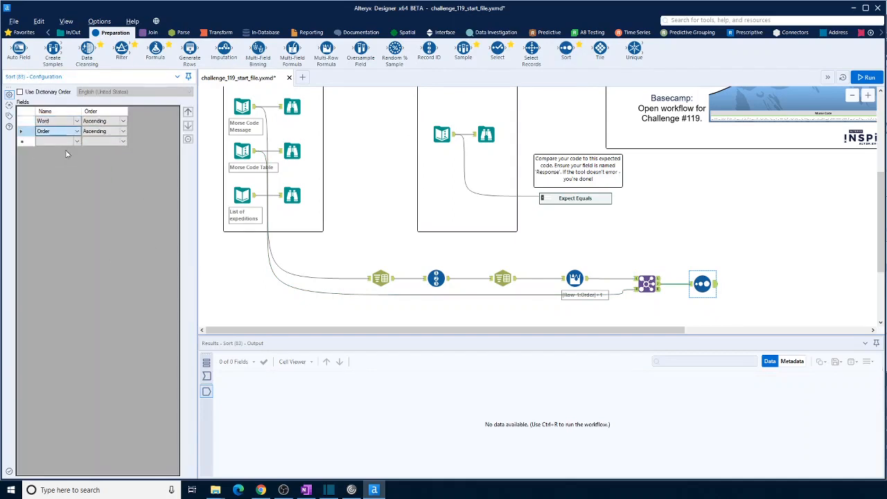
{"action": "left_click", "coordinate": [872, 78]}
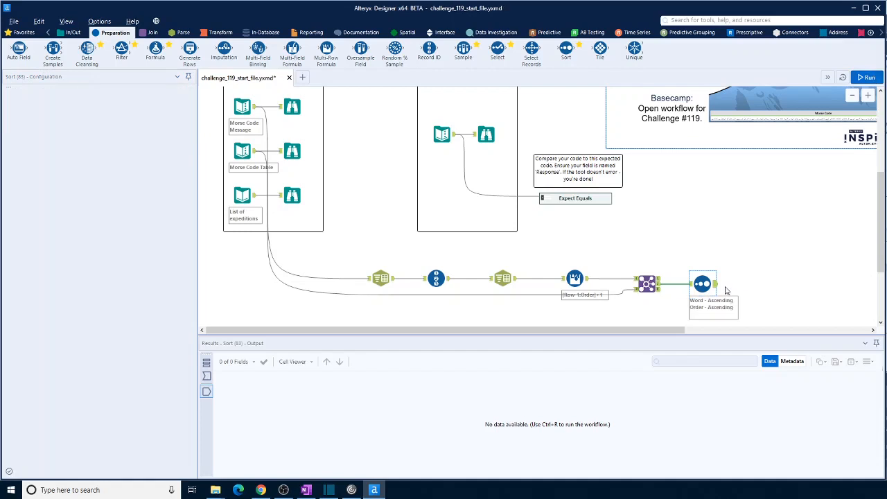
{"action": "left_click", "coordinate": [713, 286]}
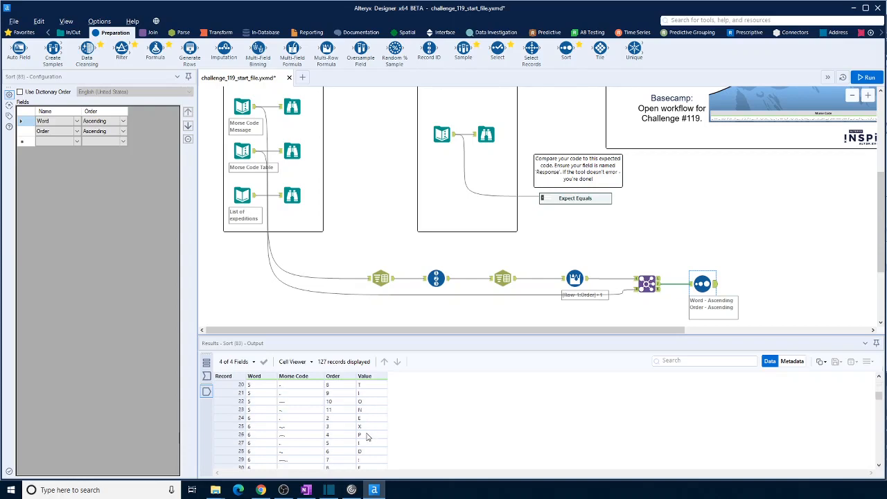
{"action": "scroll", "coordinate": [367, 436], "scroll_direction": "down", "scroll_amount": 1}
{"action": "scroll", "coordinate": [369, 428], "scroll_direction": "down", "scroll_amount": 1}
{"action": "scroll", "coordinate": [369, 437], "scroll_direction": "down", "scroll_amount": 8}
- Add a Summarize tool after Sort and group by the Word field
{"action": "left_click_drag", "start_coordinate": [619, 331], "coordinate": [777, 332]}
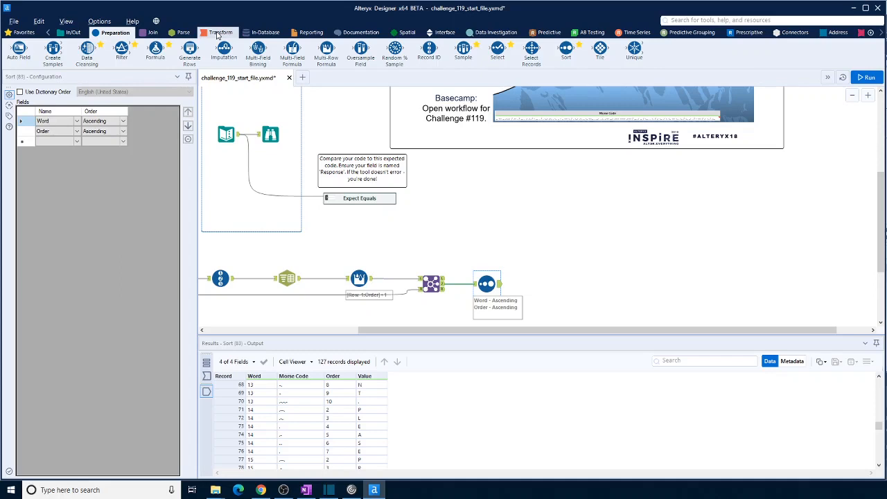
{"action": "left_click", "coordinate": [217, 33]}
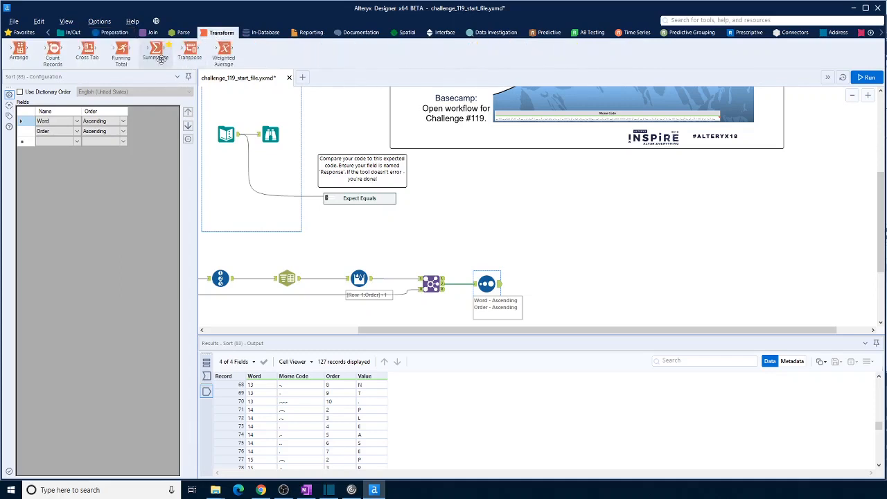
{"action": "left_click_drag", "start_coordinate": [160, 60], "coordinate": [553, 283]}
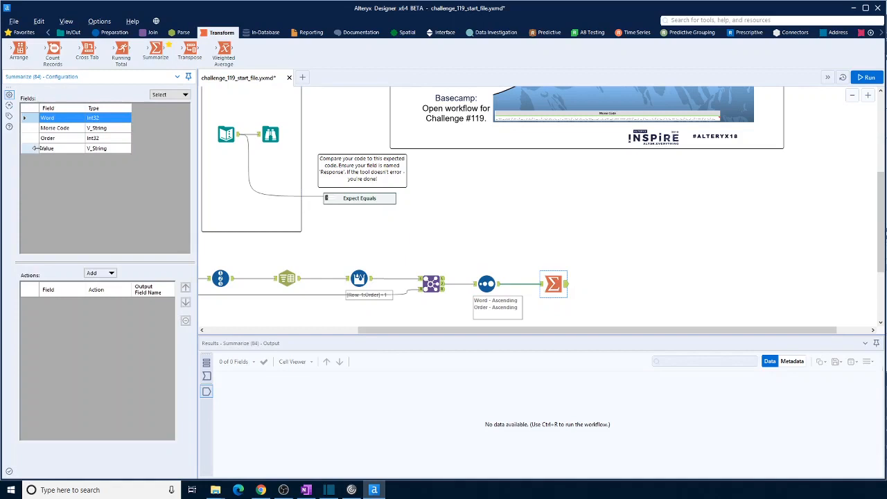
{"action": "left_click", "coordinate": [111, 273]}
{"action": "left_click", "coordinate": [119, 285]}
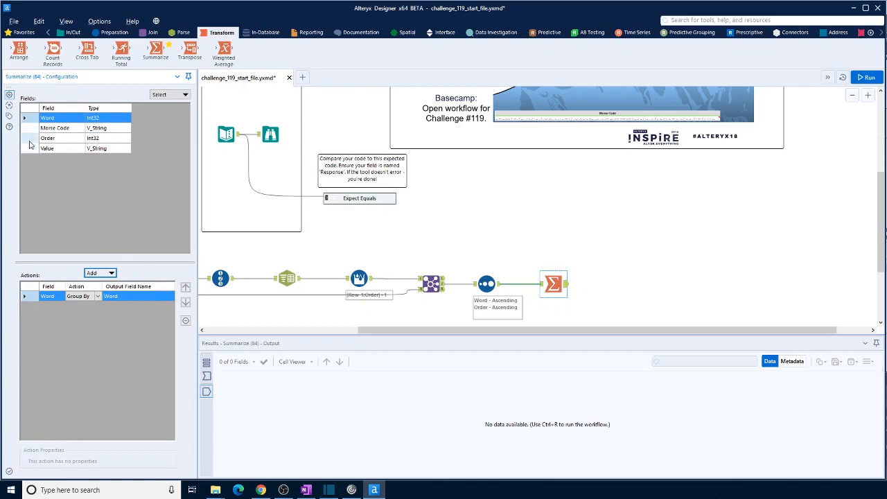
- Add a Concatenate action on the Value field in Summarize with an empty separator
{"action": "left_click", "coordinate": [29, 148]}
{"action": "left_click", "coordinate": [111, 273]}
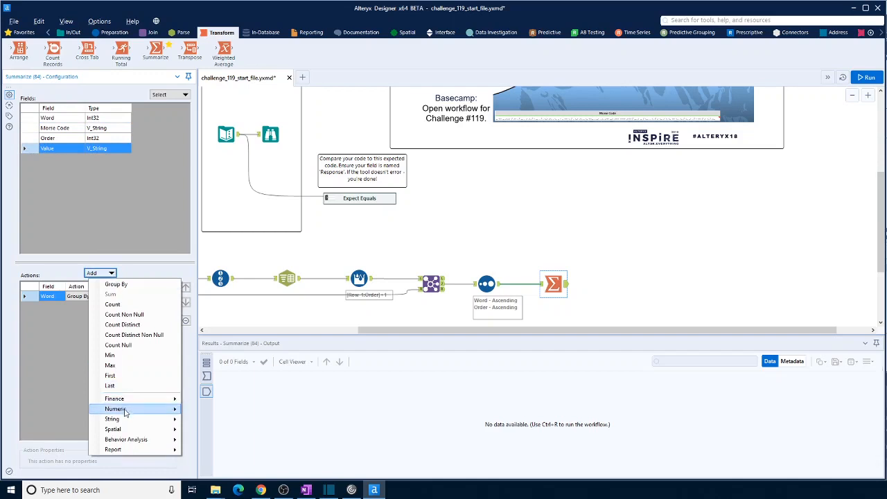
{"action": "mouse_move", "coordinate": [128, 423]}
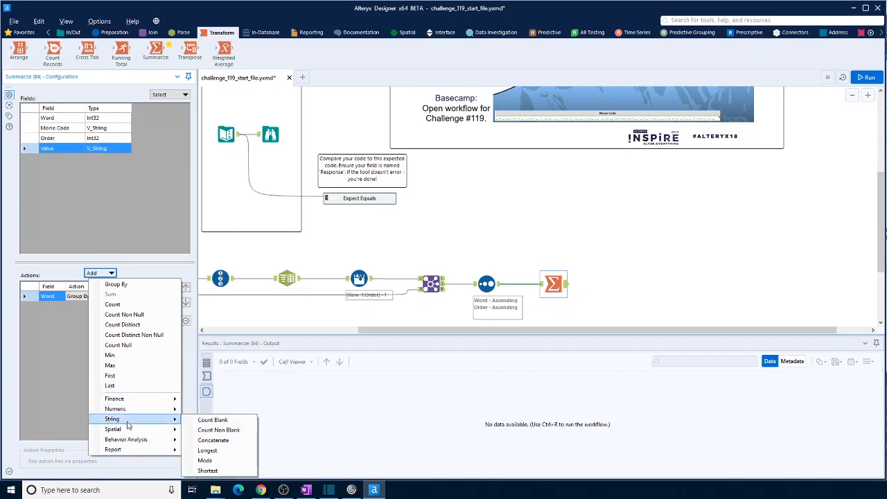
{"action": "left_click", "coordinate": [222, 441]}
{"action": "left_click", "coordinate": [92, 460]}
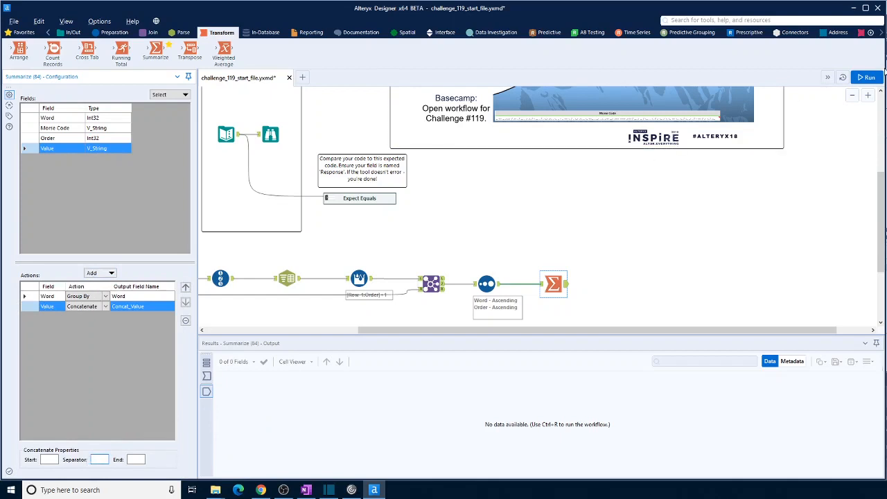
- Run the workflow and read through the decoded words in the Summarize output
{"action": "left_click", "coordinate": [876, 78]}
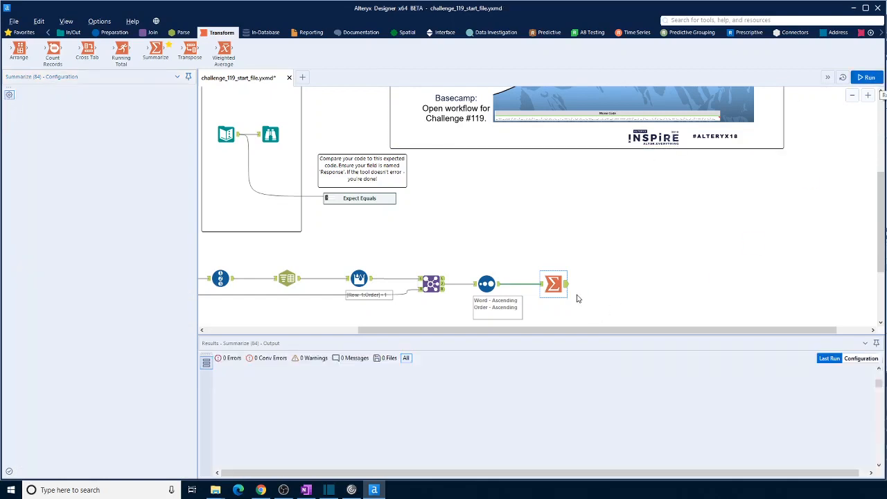
{"action": "left_click", "coordinate": [566, 289]}
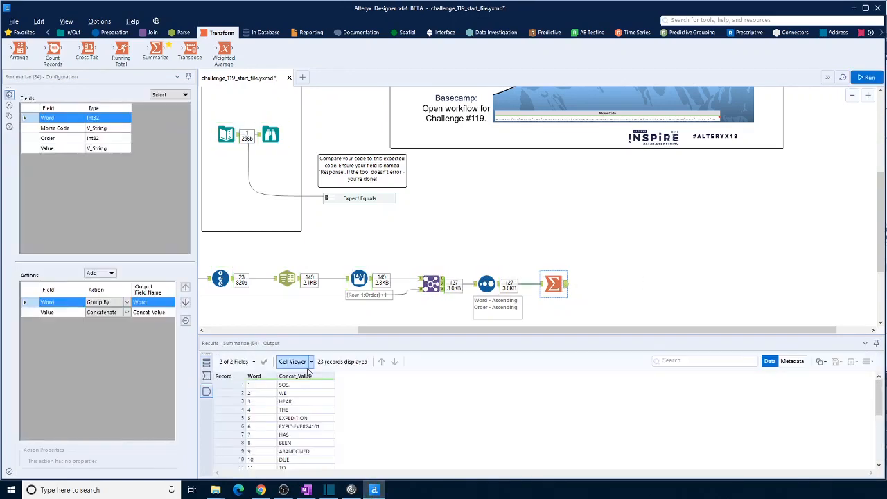
{"action": "scroll", "coordinate": [310, 407], "scroll_direction": "down", "scroll_amount": 2}
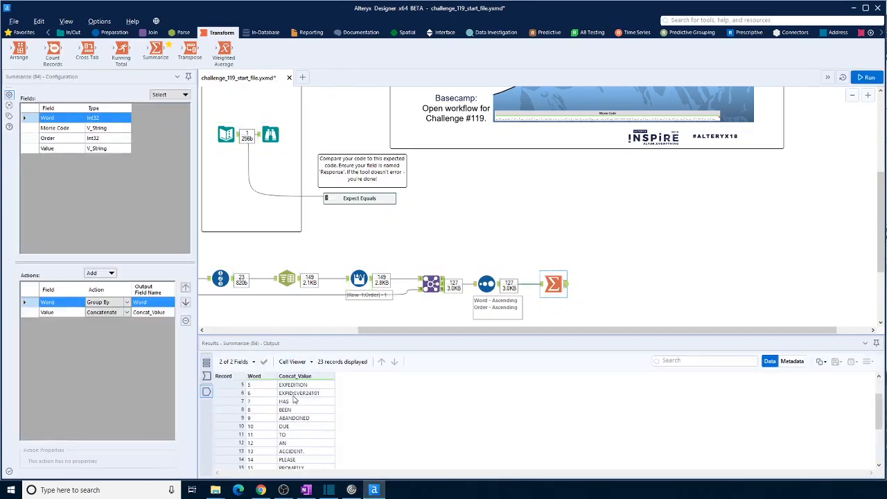
{"action": "scroll", "coordinate": [308, 412], "scroll_direction": "down", "scroll_amount": 1}
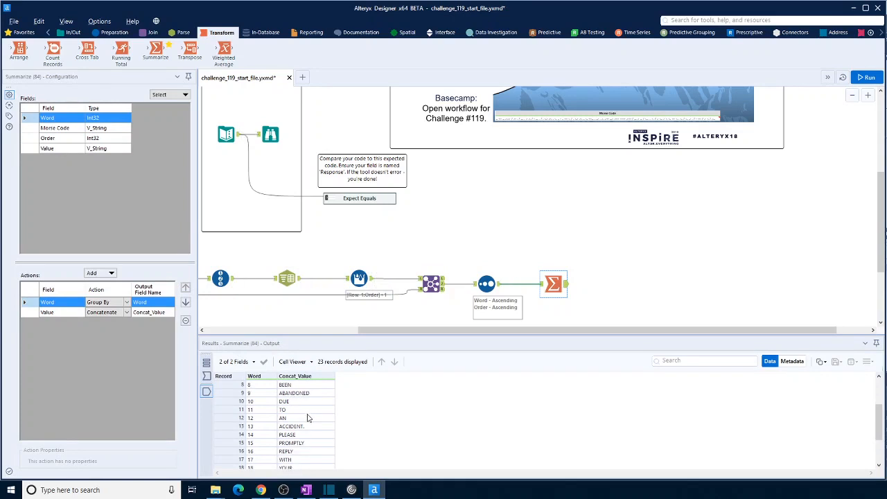
{"action": "scroll", "coordinate": [310, 435], "scroll_direction": "down", "scroll_amount": 2}
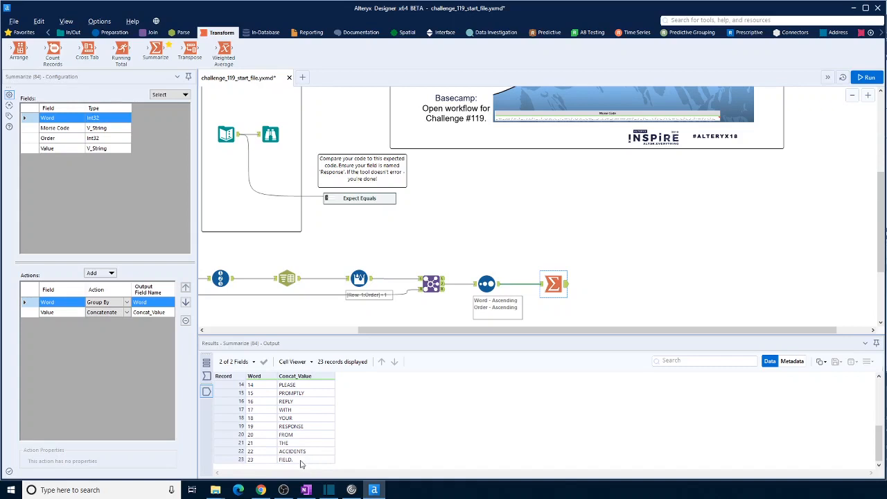
{"action": "scroll", "coordinate": [301, 463], "scroll_direction": "up", "scroll_amount": 5}
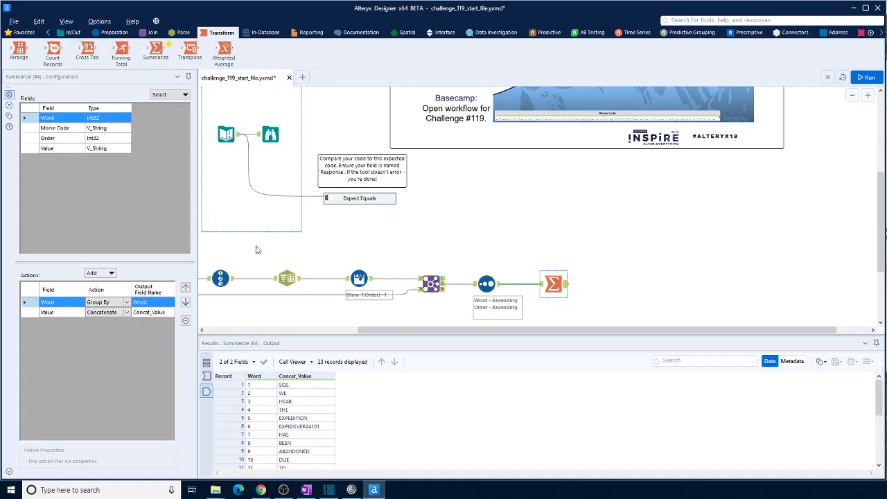
{"action": "scroll", "coordinate": [309, 435], "scroll_direction": "down", "scroll_amount": 2}
{"action": "scroll", "coordinate": [308, 431], "scroll_direction": "up", "scroll_amount": 2}
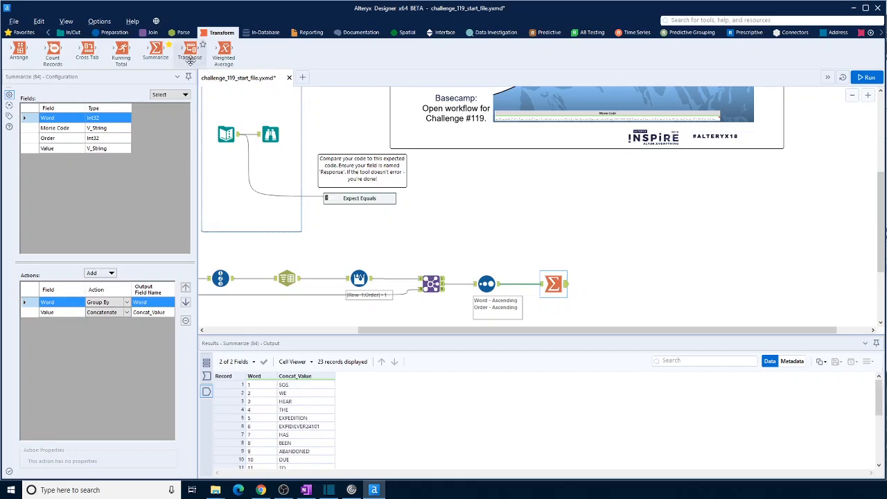
- Try a second Summarize tool that concatenates Concat_Value with a space separator, and run the workflow
{"action": "left_click_drag", "start_coordinate": [156, 52], "coordinate": [603, 284]}
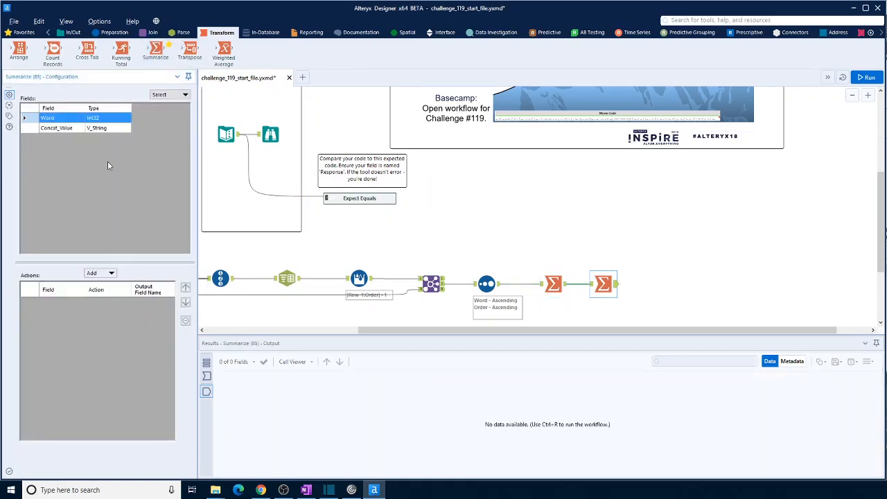
{"action": "left_click", "coordinate": [111, 274]}
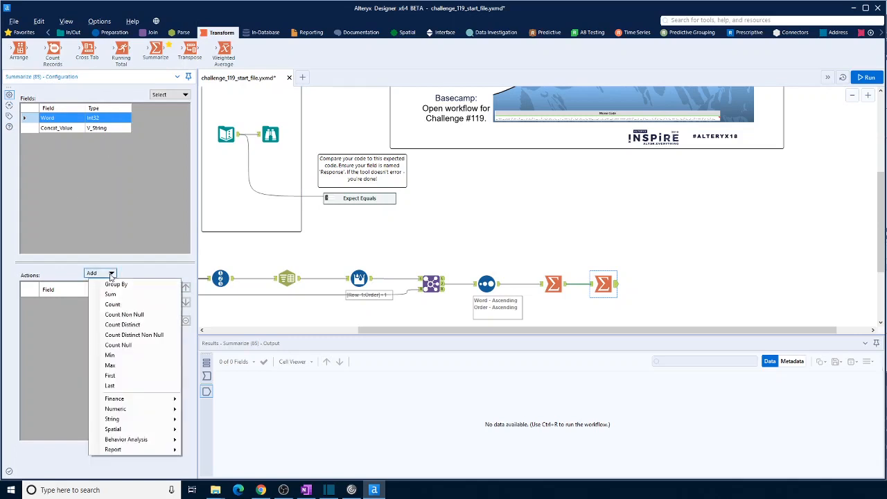
{"action": "left_click", "coordinate": [61, 129]}
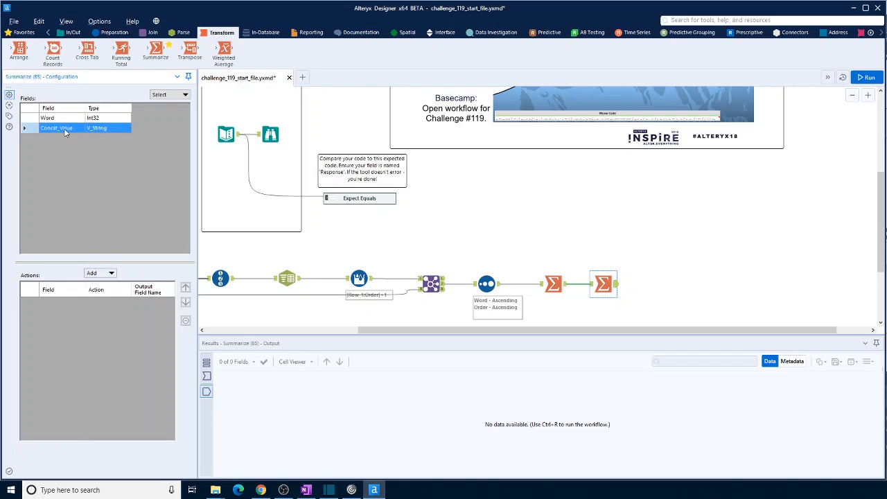
{"action": "left_click", "coordinate": [111, 273]}
{"action": "mouse_move", "coordinate": [125, 424]}
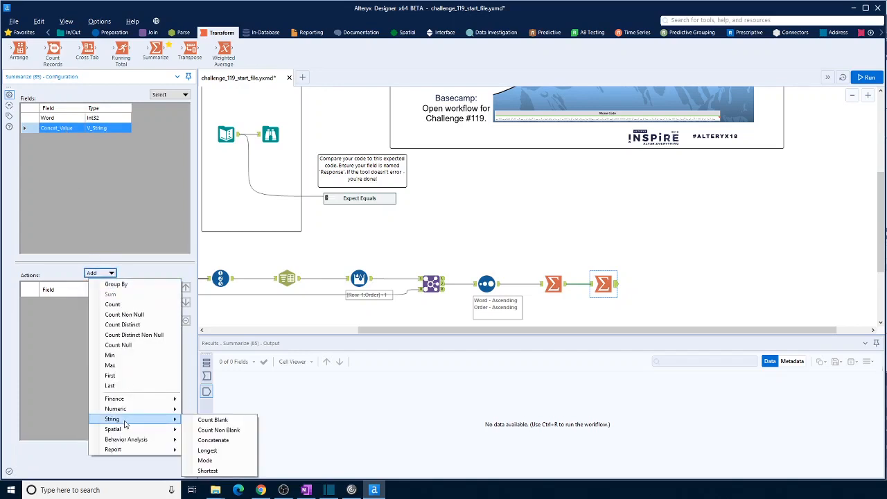
{"action": "left_click", "coordinate": [213, 440]}
{"action": "left_click", "coordinate": [98, 460]}
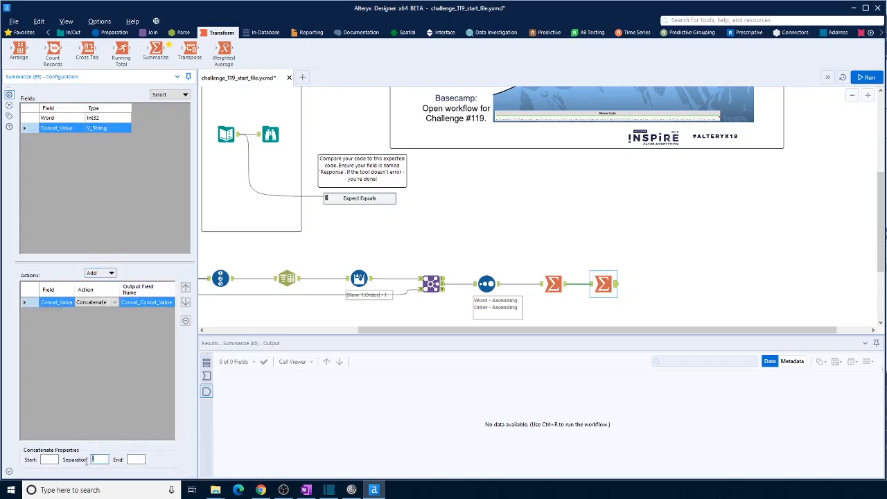
{"action": "left_click", "coordinate": [866, 77]}
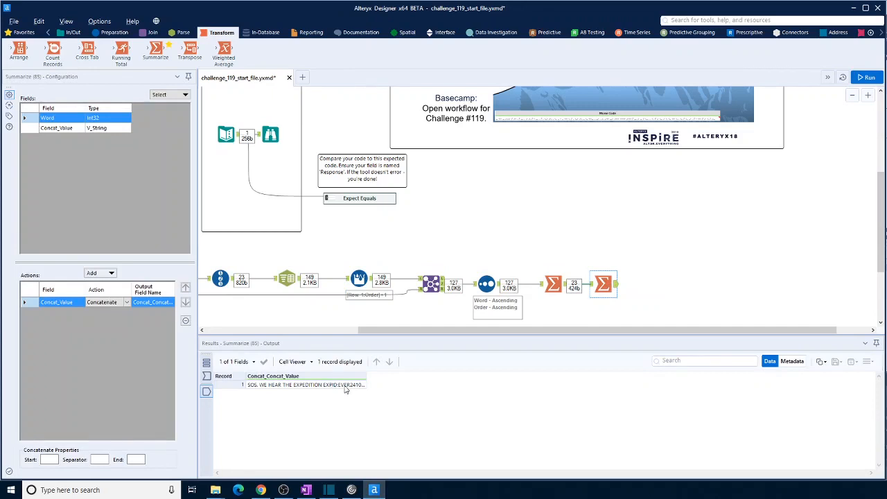
- Delete the second Summarize tool
{"action": "left_click", "coordinate": [607, 281]}
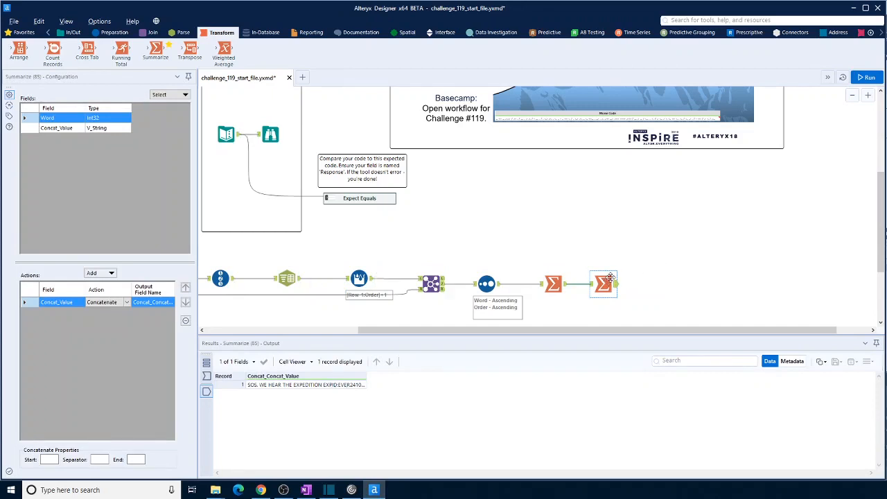
{"action": "left_click", "coordinate": [613, 283]}
{"action": "key", "text": "Delete"}
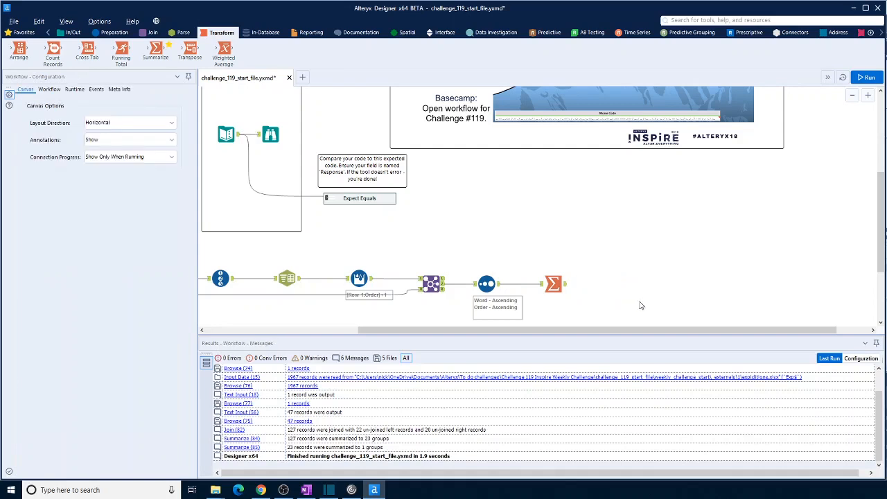
- Add a Cross Tab after Summarize with Word as column headers, Concat_Value as values and Concatenate aggregation, ungrouped, and run it to view its output
{"action": "left_click_drag", "start_coordinate": [87, 57], "coordinate": [604, 284]}
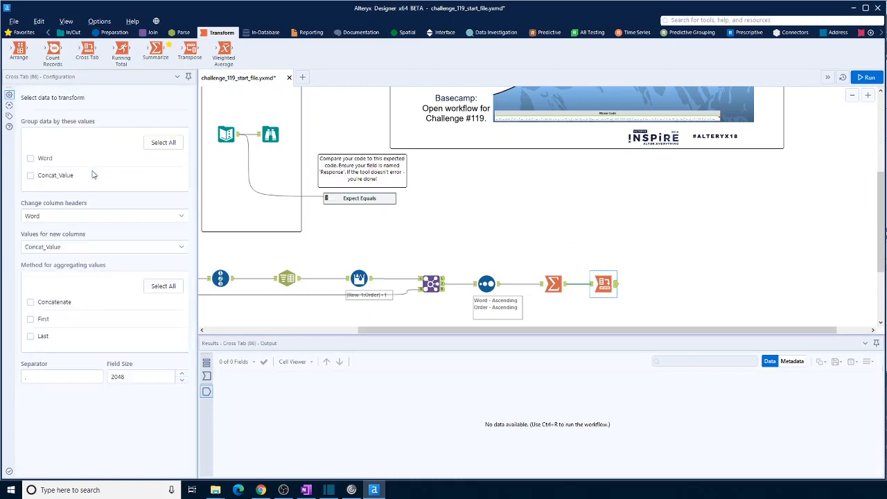
{"action": "left_click", "coordinate": [30, 176]}
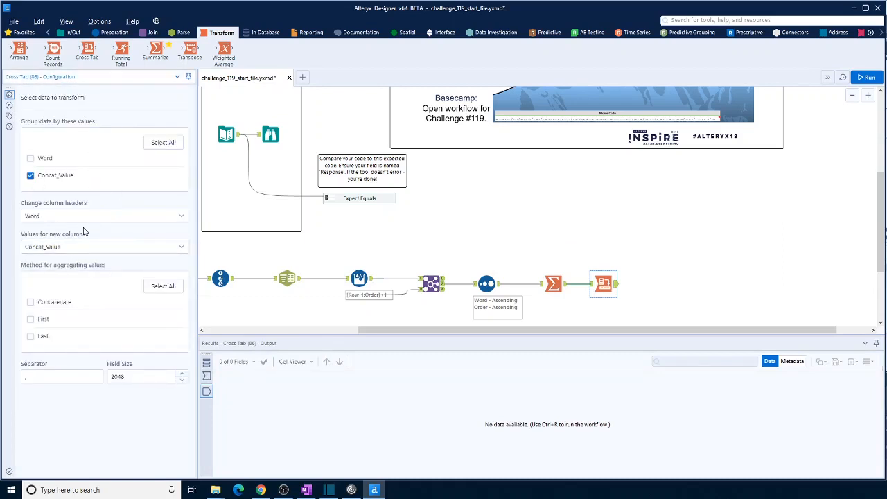
{"action": "left_click", "coordinate": [30, 176]}
{"action": "left_click", "coordinate": [73, 219]}
{"action": "left_click", "coordinate": [74, 224]}
{"action": "left_click", "coordinate": [868, 77]}
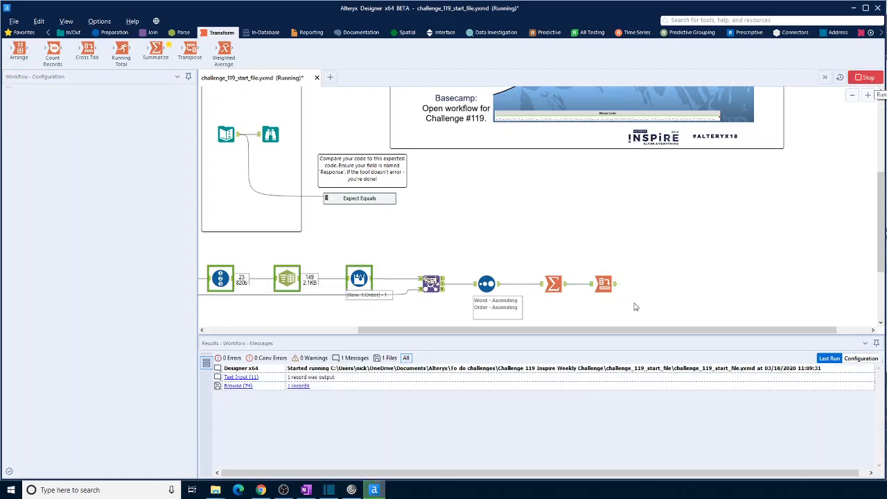
{"action": "left_click", "coordinate": [616, 286]}
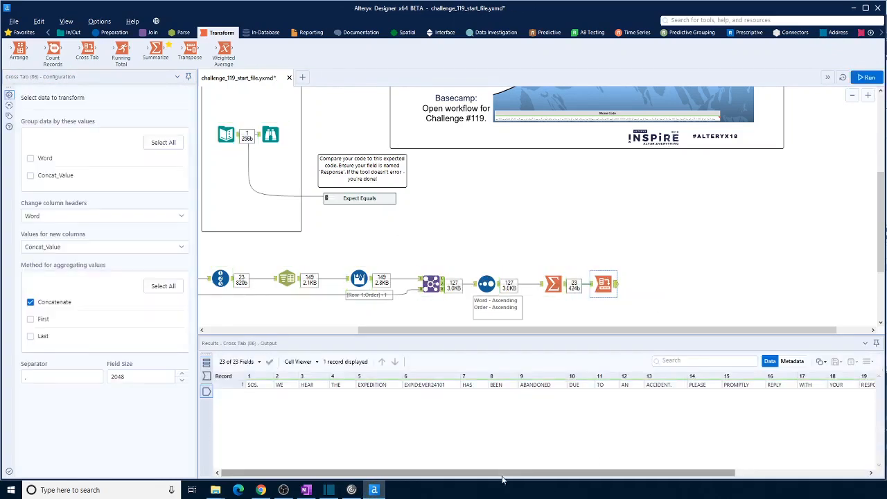
- Compare the expedition ID word in the Cross Tab output with the expid field in the List of expeditions data
{"action": "left_click", "coordinate": [421, 386]}
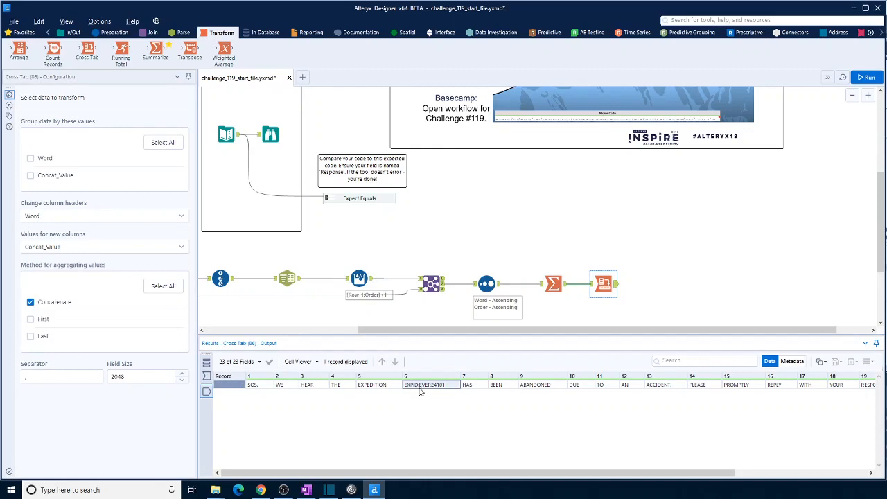
{"action": "left_click_drag", "start_coordinate": [485, 330], "coordinate": [326, 330]}
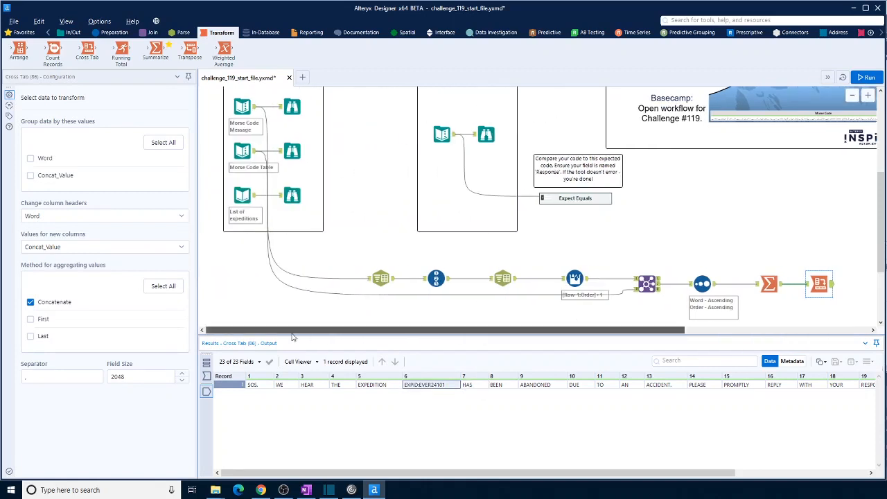
{"action": "left_click", "coordinate": [254, 201]}
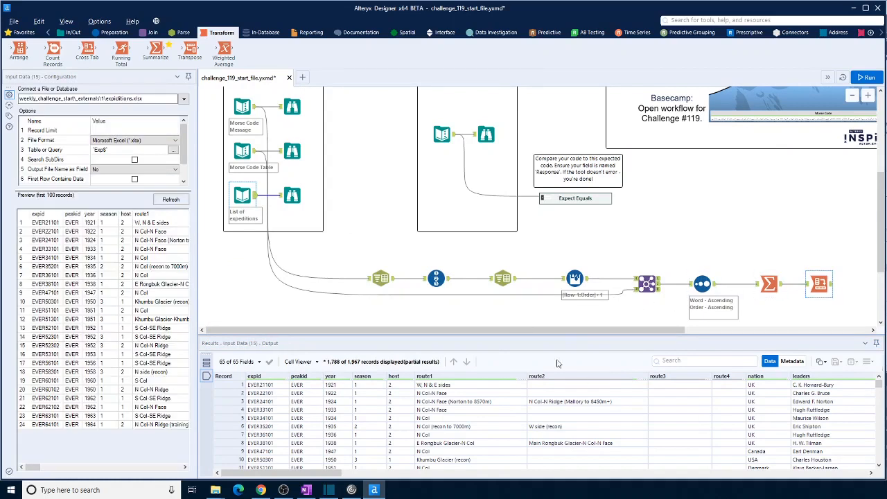
{"action": "left_click_drag", "start_coordinate": [562, 330], "coordinate": [696, 330]}
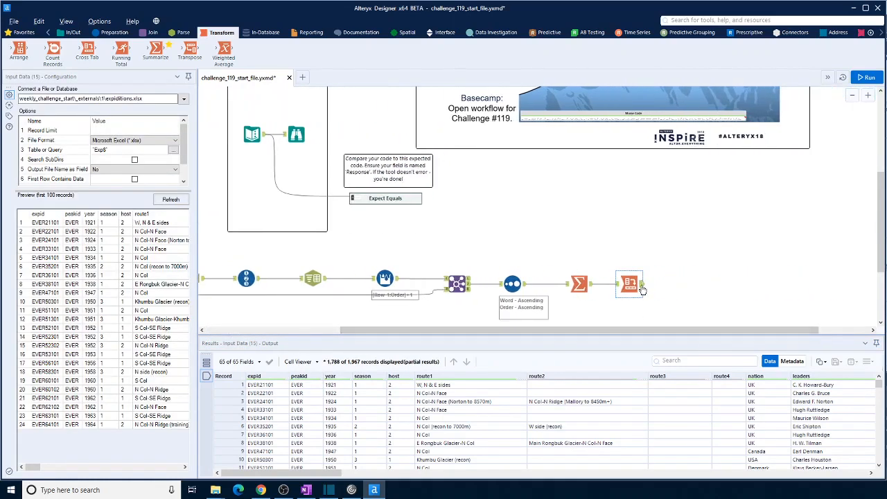
{"action": "left_click", "coordinate": [638, 291]}
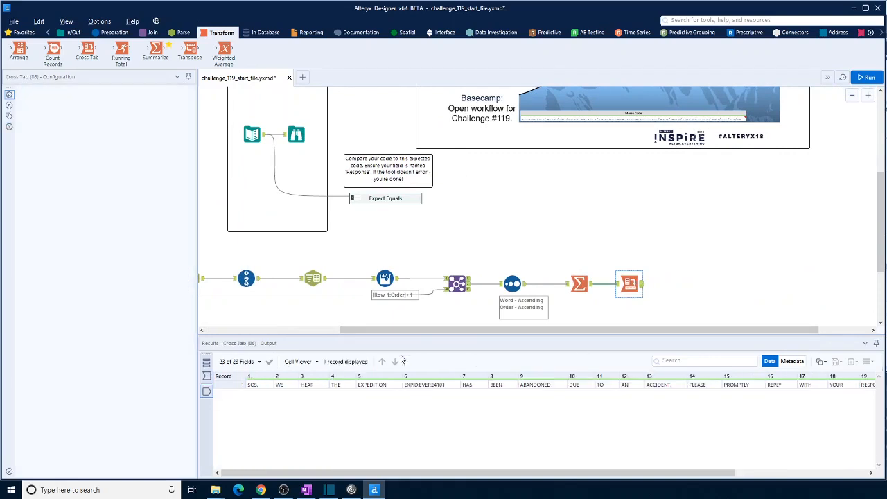
- Add a Text To Columns tool after Cross Tab, splitting column 6 on ":" into 2 columns, and run the workflow to view the split fields
{"action": "left_click", "coordinate": [183, 33]}
{"action": "left_click_drag", "start_coordinate": [101, 51], "coordinate": [685, 283]}
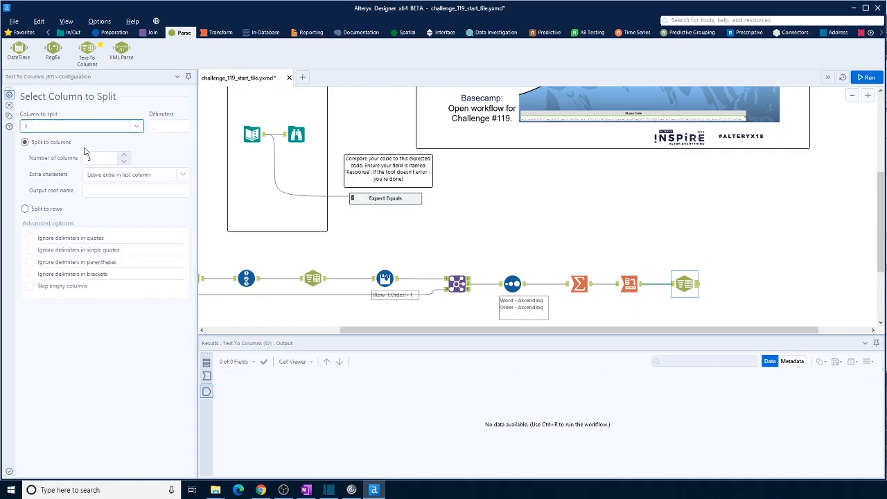
{"action": "left_click", "coordinate": [134, 127]}
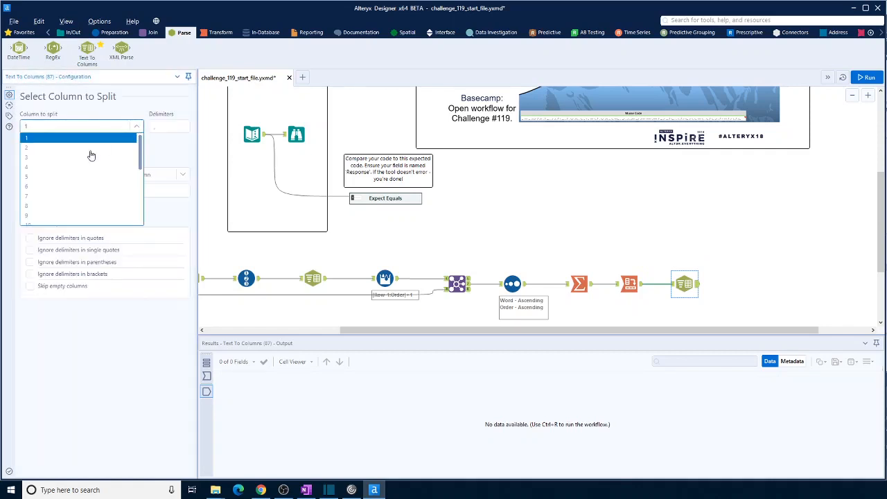
{"action": "left_click", "coordinate": [55, 185]}
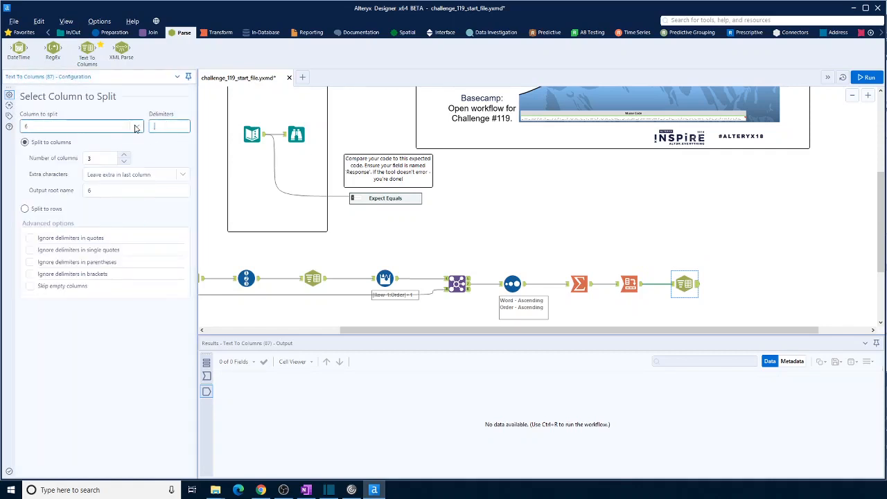
{"action": "type", "text": ":"}
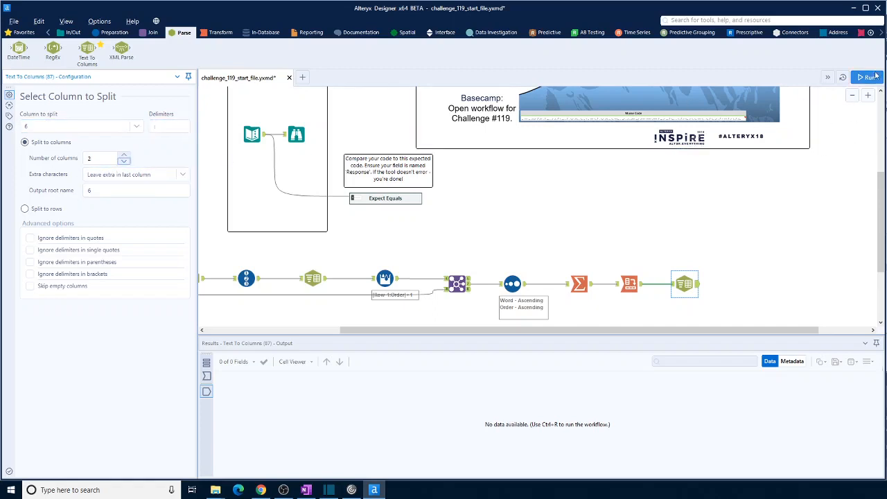
{"action": "key", "text": "ctrl+r"}
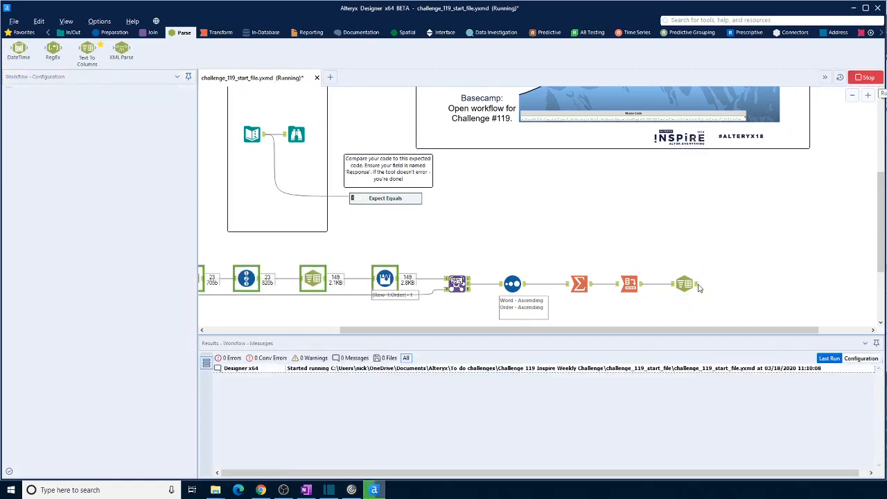
{"action": "left_click", "coordinate": [689, 286]}
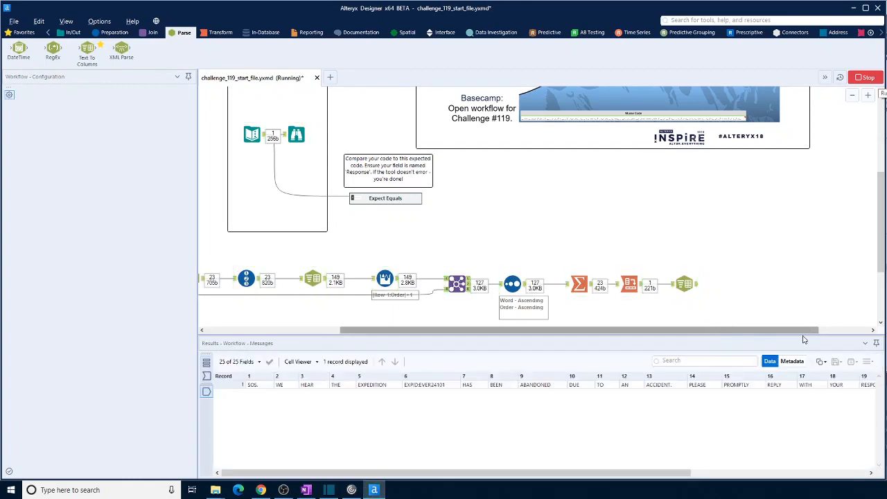
{"action": "scroll", "coordinate": [734, 322], "scroll_direction": "right", "scroll_amount": 2}
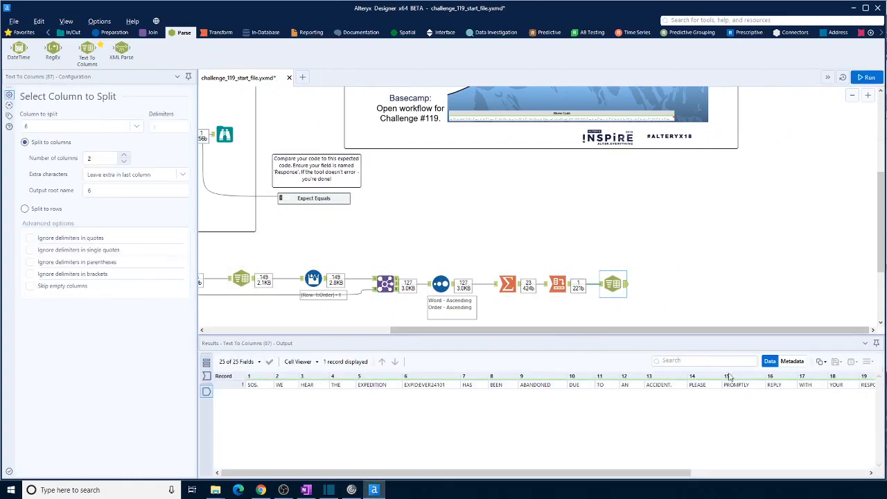
{"action": "left_click_drag", "start_coordinate": [693, 473], "coordinate": [875, 486]}
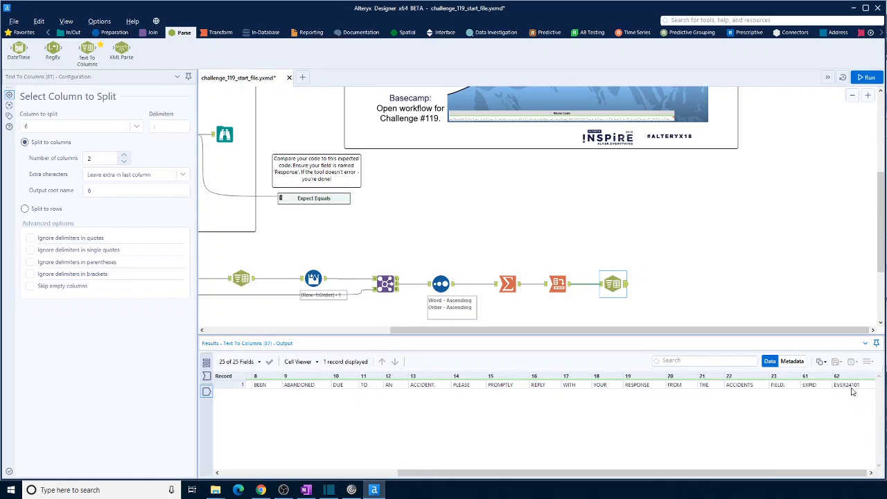
- Add a Select tool after the last Text To Columns, keeping only field 62, and run the workflow to view its output
{"action": "left_click", "coordinate": [109, 33]}
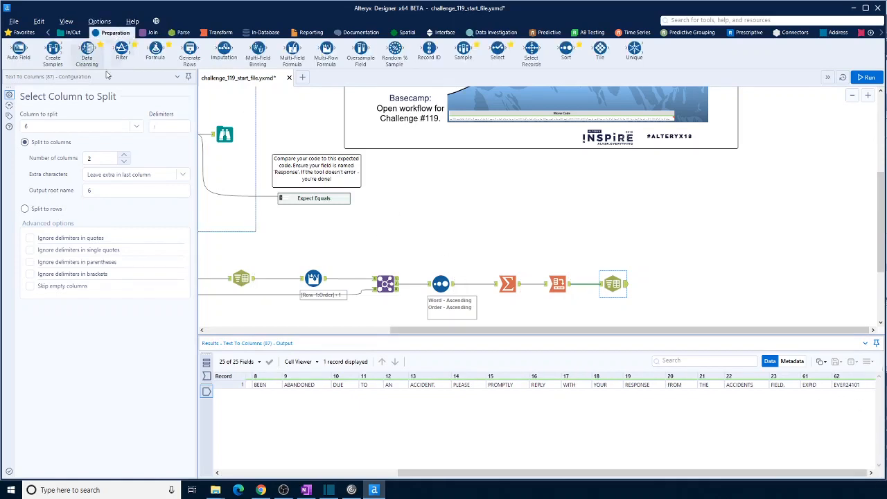
{"action": "left_click_drag", "start_coordinate": [498, 50], "coordinate": [674, 279]}
{"action": "left_click", "coordinate": [30, 92]}
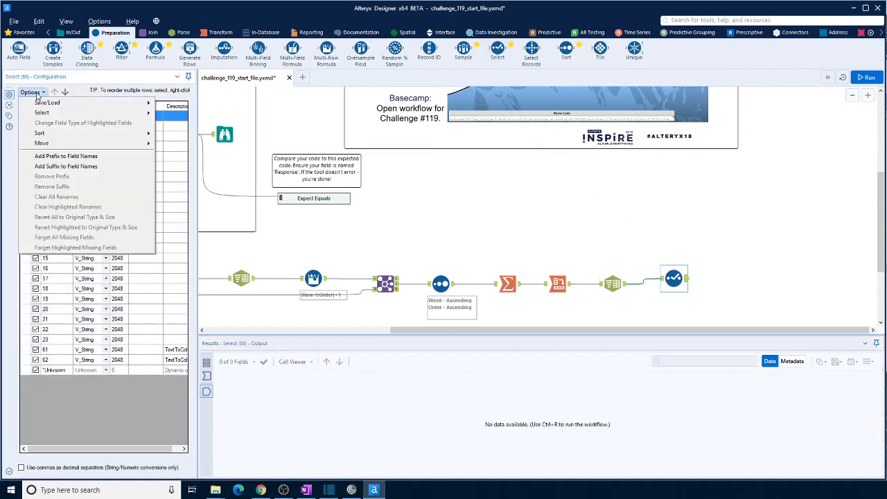
{"action": "mouse_move", "coordinate": [44, 117]}
{"action": "left_click", "coordinate": [176, 127]}
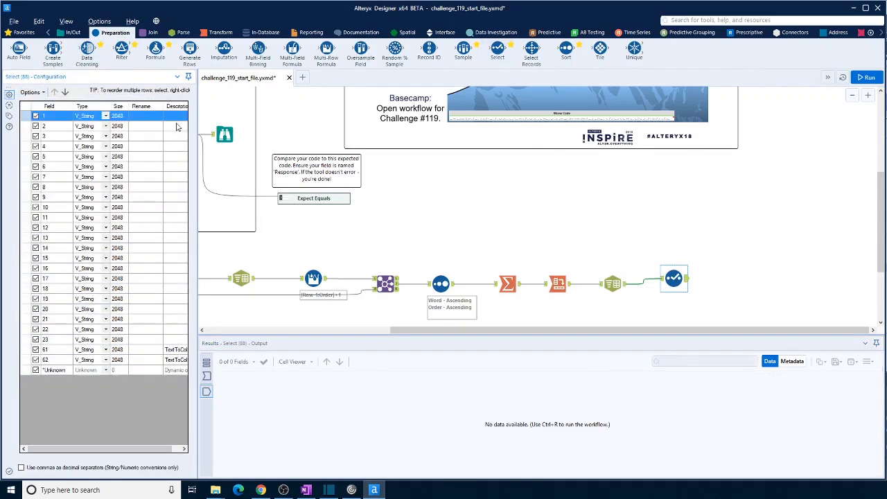
{"action": "left_click", "coordinate": [36, 360]}
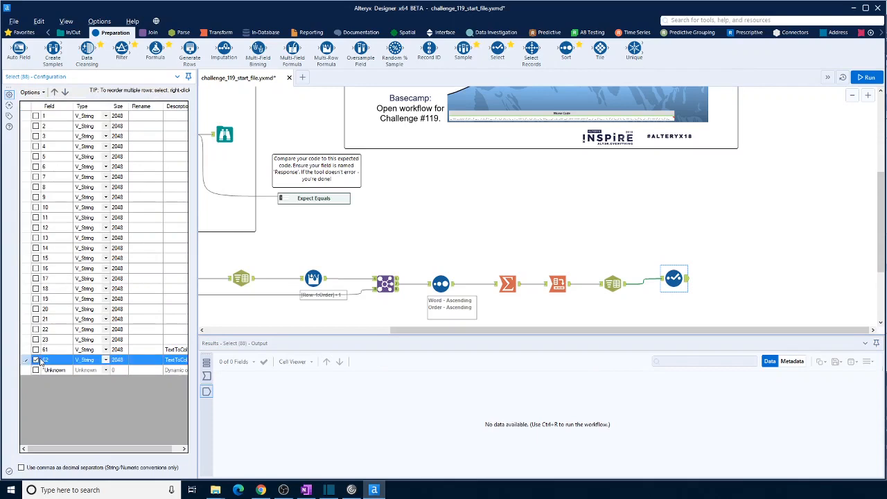
{"action": "left_click", "coordinate": [867, 77]}
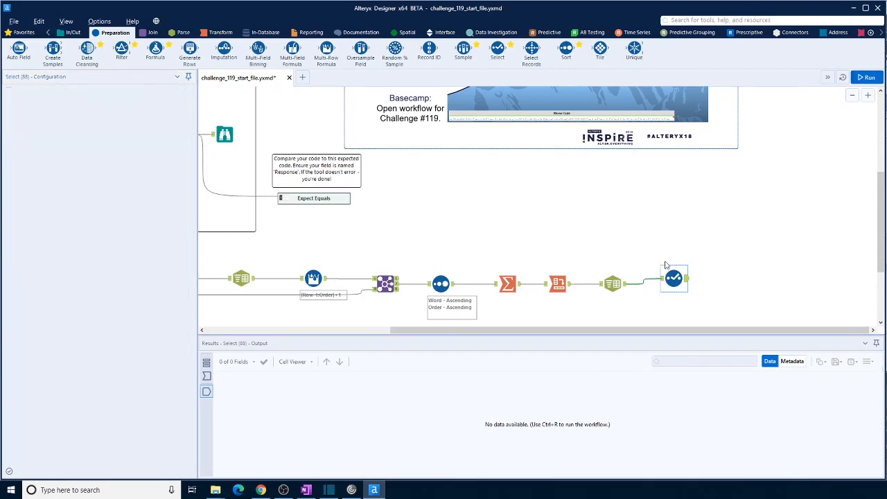
{"action": "left_click", "coordinate": [685, 280]}
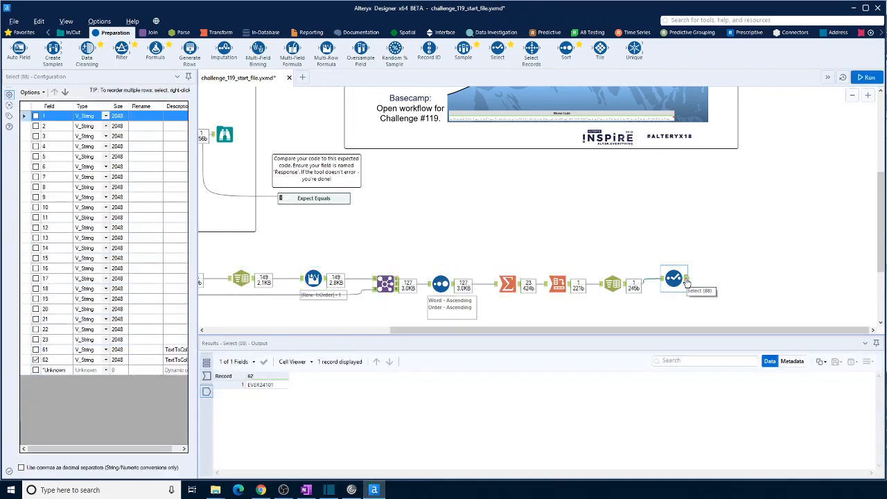
- Add a Join tool below the workflow, connecting the last Select to its left input and List of expeditions to its right input
{"action": "left_click_drag", "start_coordinate": [703, 331], "coordinate": [472, 291]}
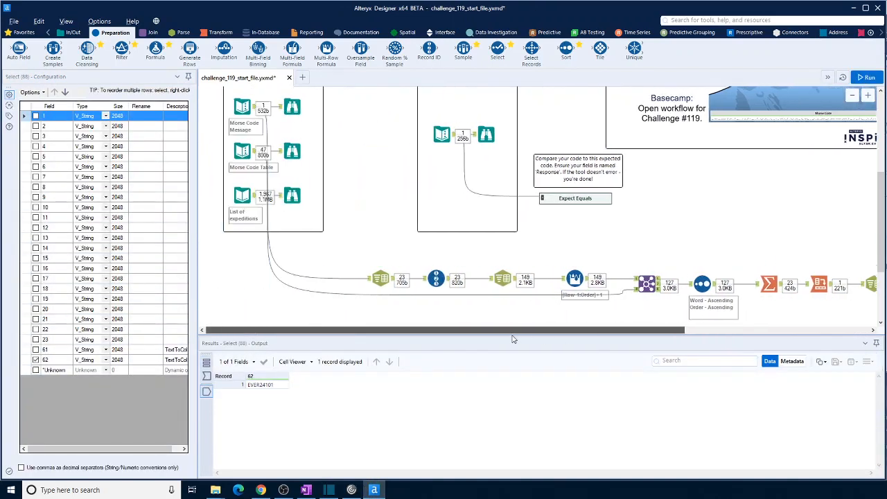
{"action": "scroll", "coordinate": [467, 290], "scroll_direction": "down", "scroll_amount": 1}
{"action": "scroll", "coordinate": [467, 290], "scroll_direction": "down", "scroll_amount": 2}
{"action": "mouse_move", "coordinate": [485, 331]}
{"action": "left_mouse_down"}
{"action": "mouse_move", "coordinate": [731, 340]}
{"action": "mouse_move", "coordinate": [476, 338]}
{"action": "left_mouse_up"}
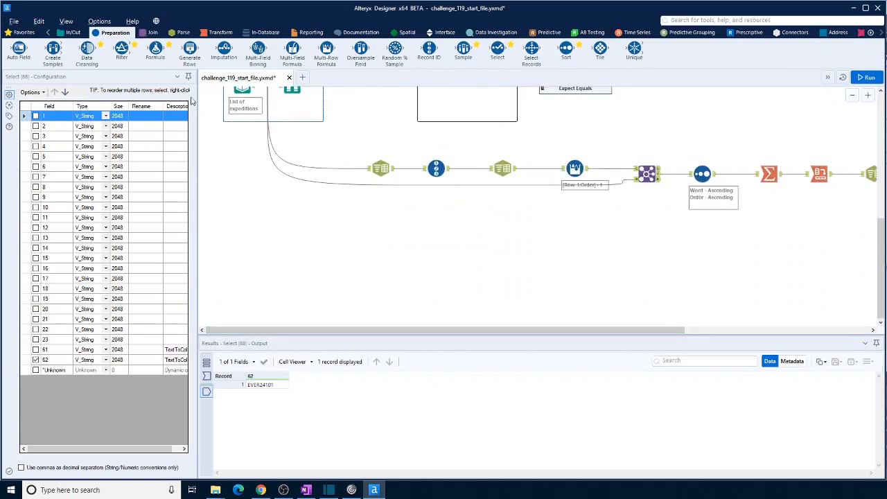
{"action": "left_click", "coordinate": [152, 32]}
{"action": "left_click_drag", "start_coordinate": [121, 49], "coordinate": [354, 268]}
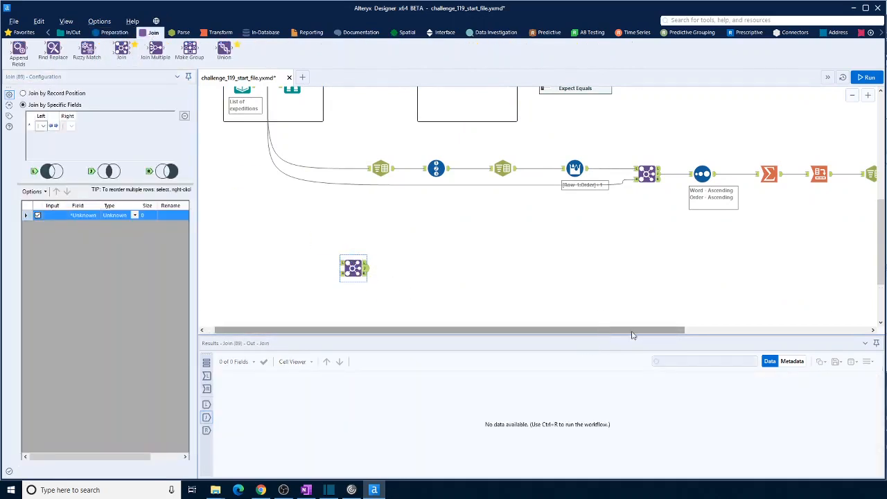
{"action": "left_click_drag", "start_coordinate": [632, 336], "coordinate": [735, 334]}
{"action": "left_click_drag", "start_coordinate": [300, 256], "coordinate": [266, 264]}
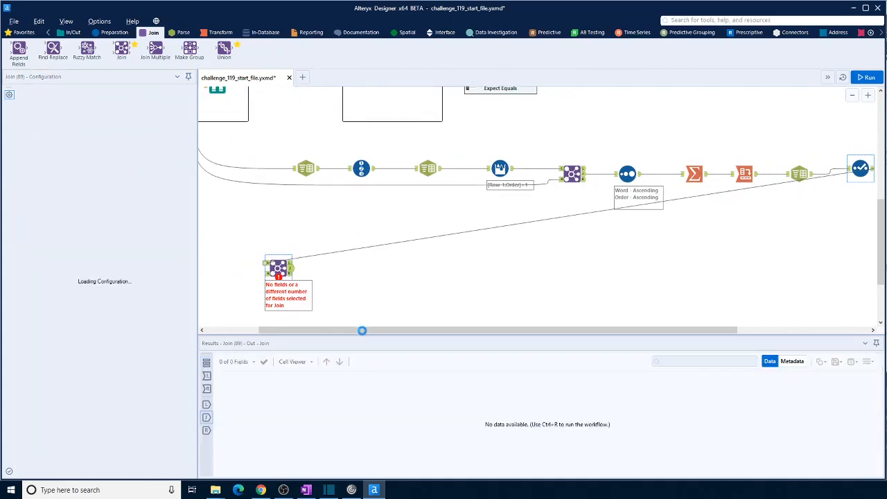
{"action": "left_click_drag", "start_coordinate": [344, 332], "coordinate": [269, 337]}
{"action": "scroll", "coordinate": [211, 255], "scroll_direction": "up", "scroll_amount": 2}
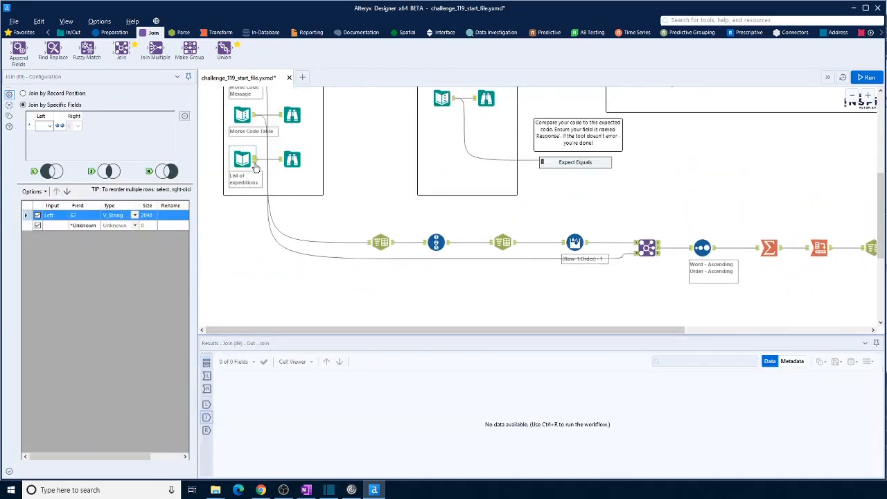
{"action": "left_click_drag", "start_coordinate": [257, 162], "coordinate": [346, 244]}
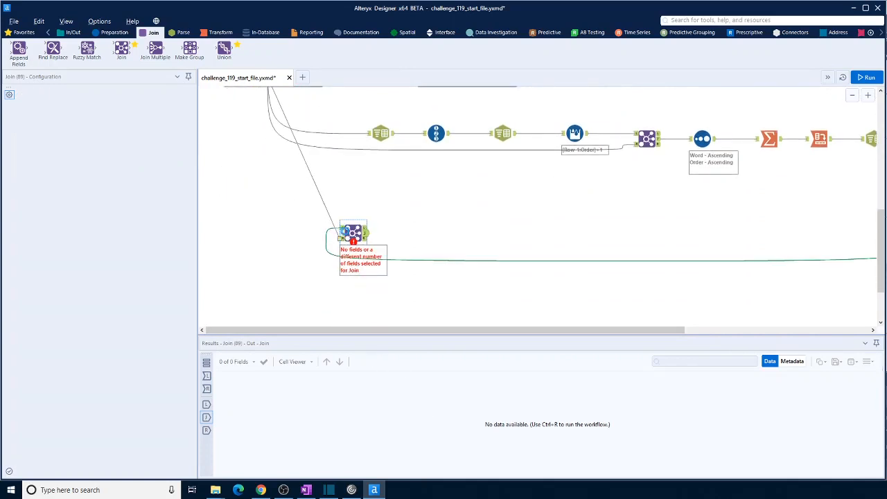
- Join left field 62 to right field expid, run the workflow, and inspect the accidents field in the joined output
{"action": "left_click", "coordinate": [40, 125]}
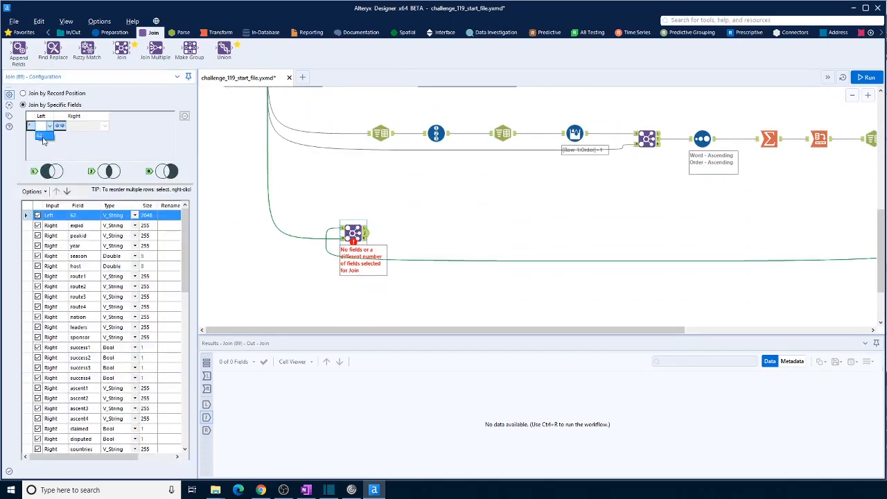
{"action": "left_click", "coordinate": [42, 136]}
{"action": "left_click", "coordinate": [107, 130]}
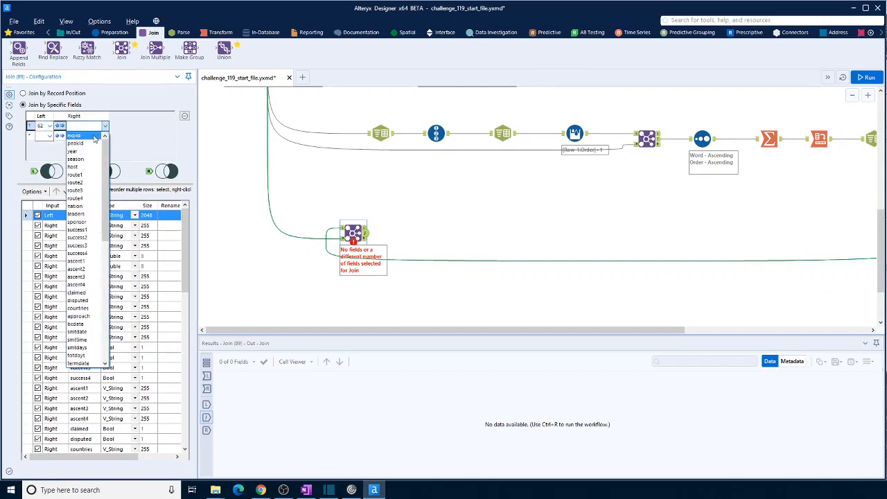
{"action": "left_click", "coordinate": [91, 138]}
{"action": "left_click", "coordinate": [867, 77]}
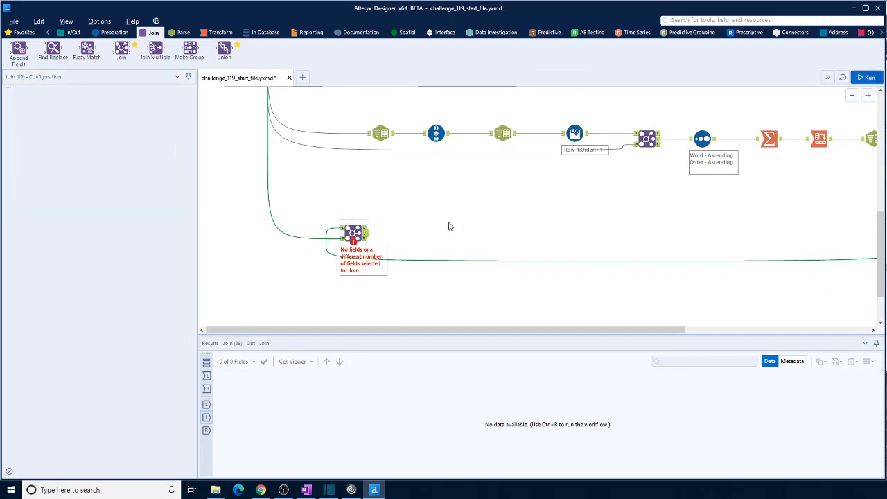
{"action": "left_click", "coordinate": [365, 238]}
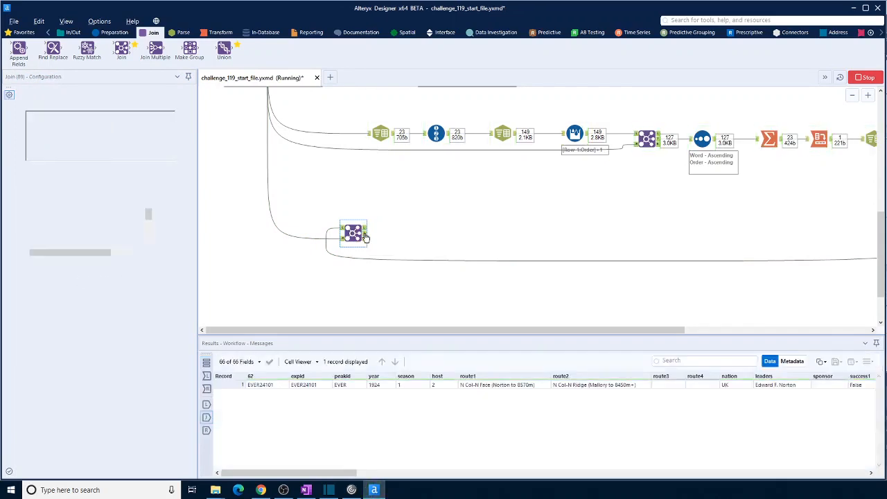
{"action": "left_click_drag", "start_coordinate": [334, 472], "coordinate": [802, 493]}
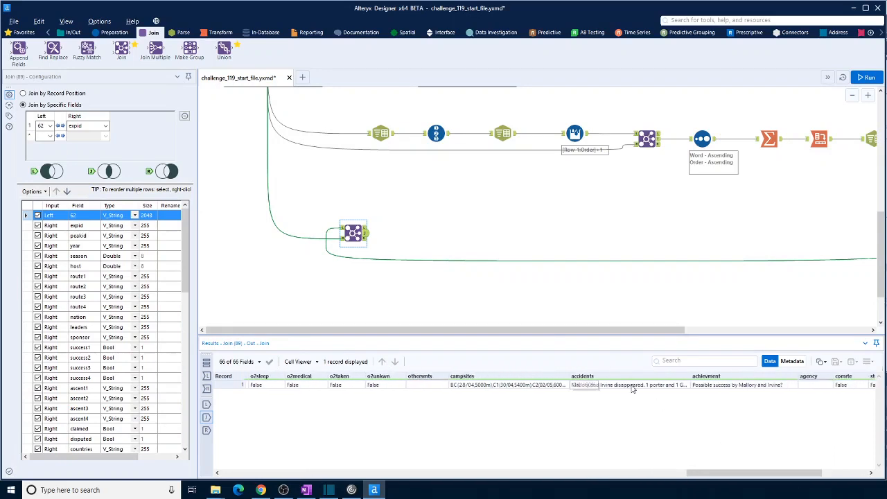
{"action": "left_click", "coordinate": [631, 386]}
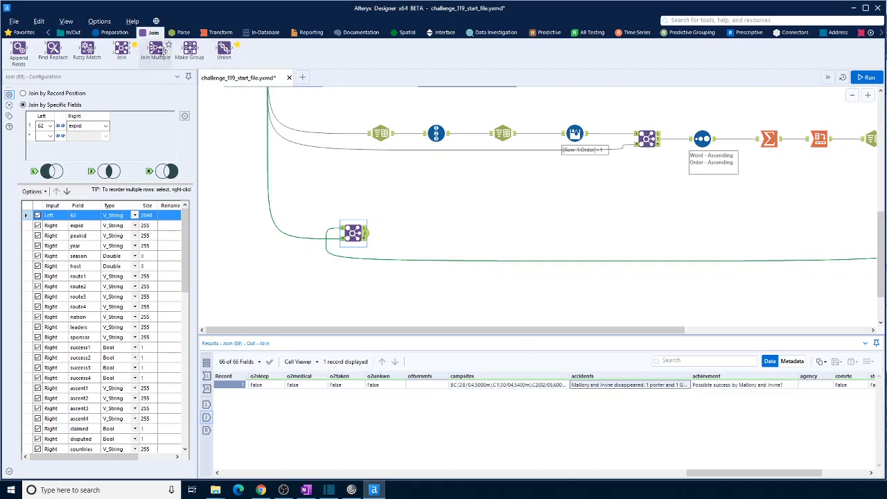
- Add a Select tool after the new Join, keeping only the accidents field, and run the workflow
{"action": "left_click", "coordinate": [114, 33]}
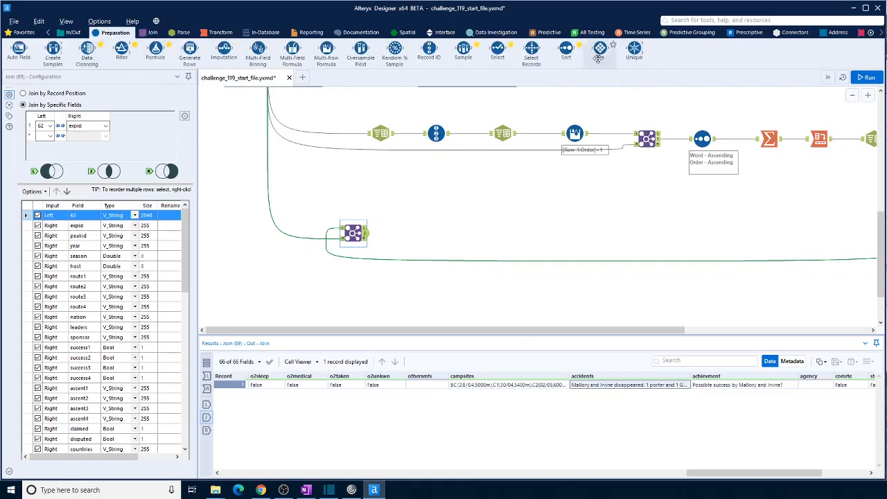
{"action": "left_click_drag", "start_coordinate": [500, 49], "coordinate": [415, 234]}
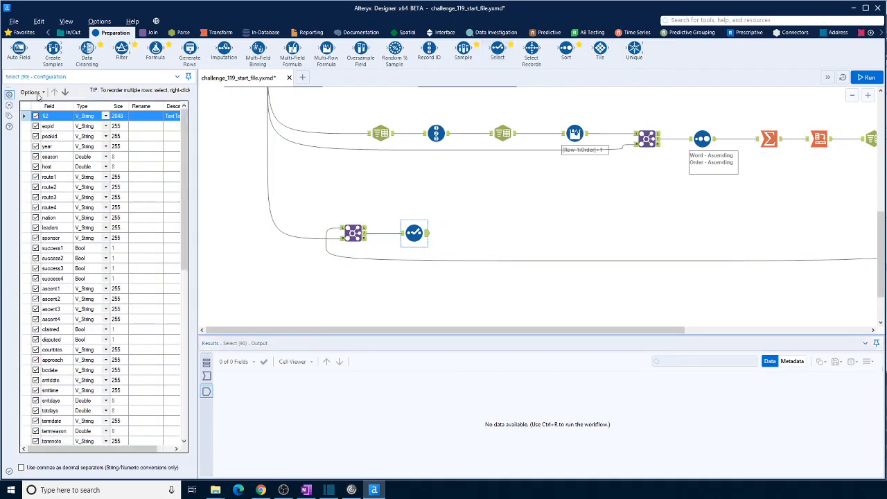
{"action": "left_click", "coordinate": [38, 95]}
{"action": "mouse_move", "coordinate": [48, 113]}
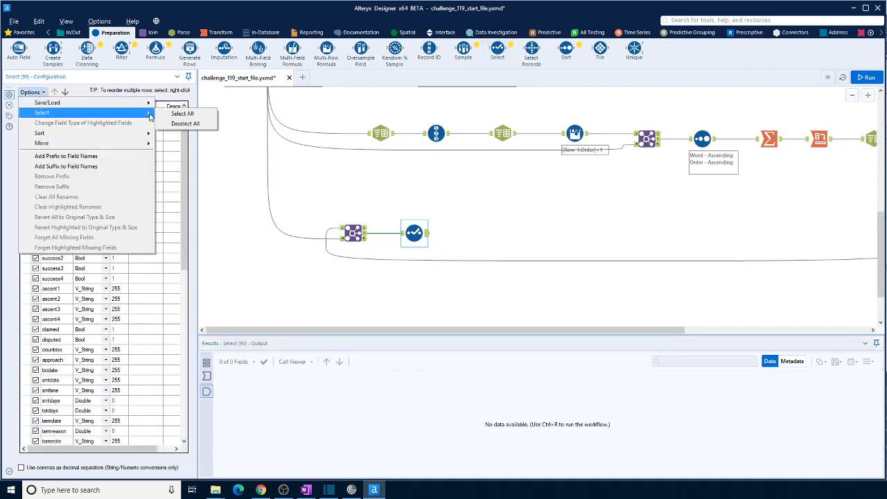
{"action": "left_click", "coordinate": [184, 124]}
{"action": "left_click_drag", "start_coordinate": [186, 146], "coordinate": [189, 311]}
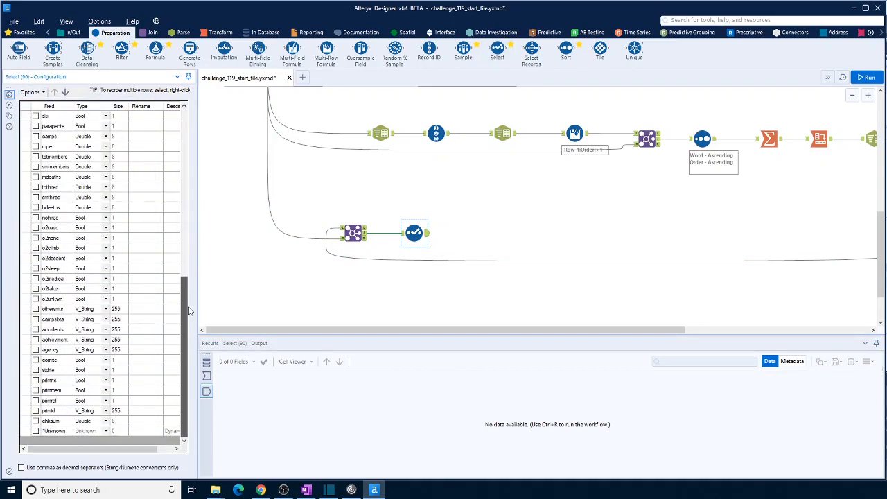
{"action": "left_click", "coordinate": [35, 330]}
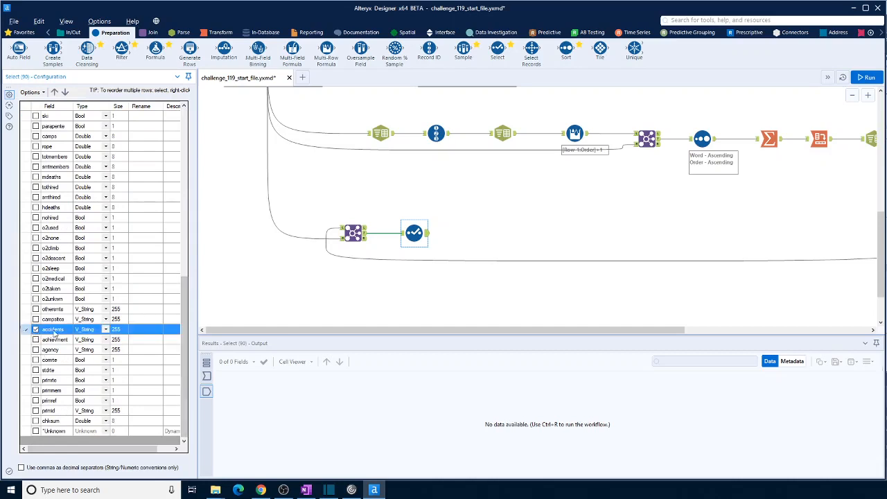
{"action": "left_click", "coordinate": [865, 77]}
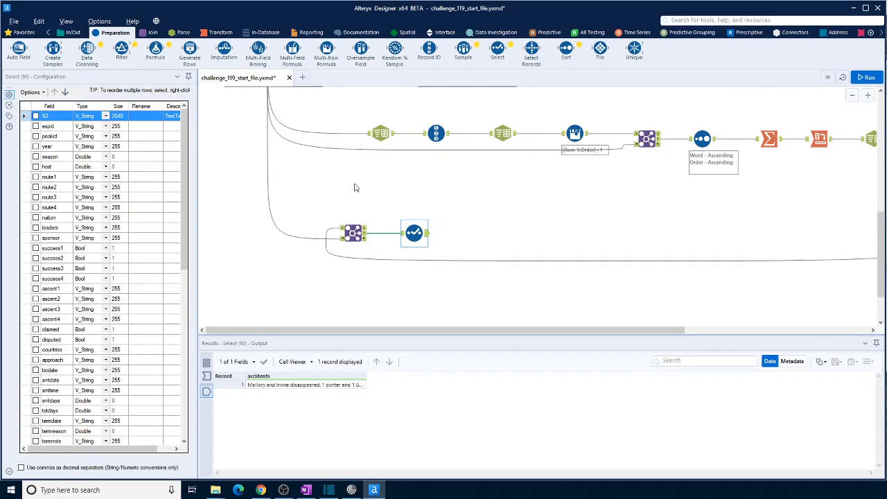
- Add a Text To Columns tool after the accidents Select, splitting accidents into rows on spaces, and run the workflow
{"action": "left_click", "coordinate": [184, 34]}
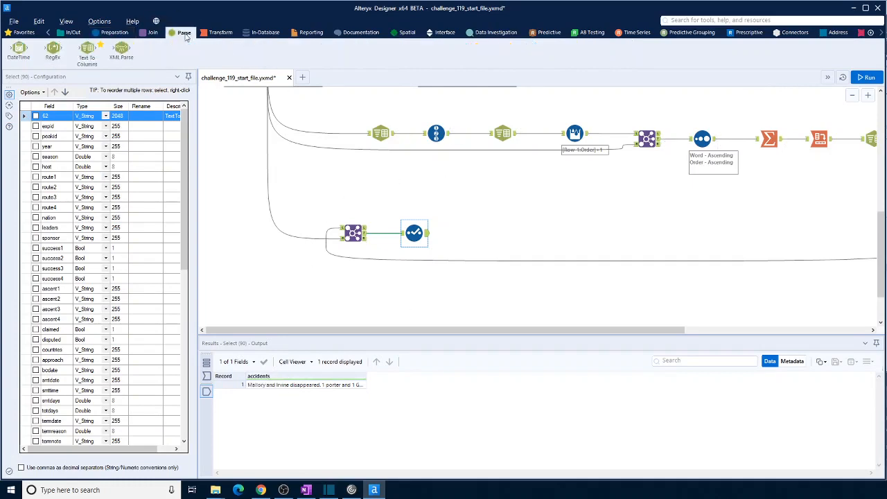
{"action": "left_click_drag", "start_coordinate": [87, 50], "coordinate": [470, 234]}
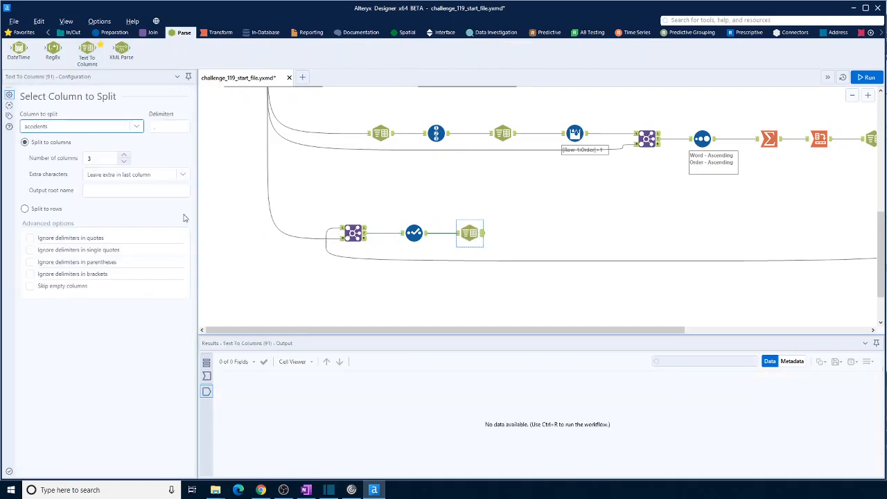
{"action": "left_click", "coordinate": [165, 127]}
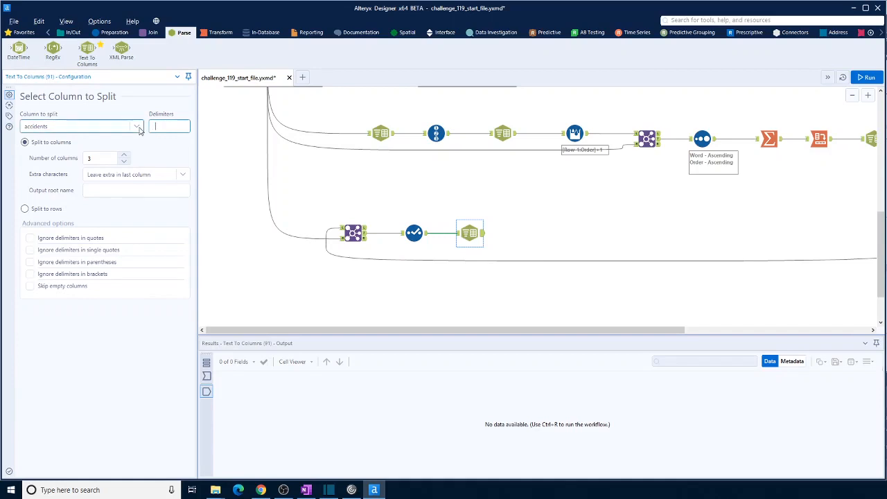
{"action": "left_click", "coordinate": [24, 209]}
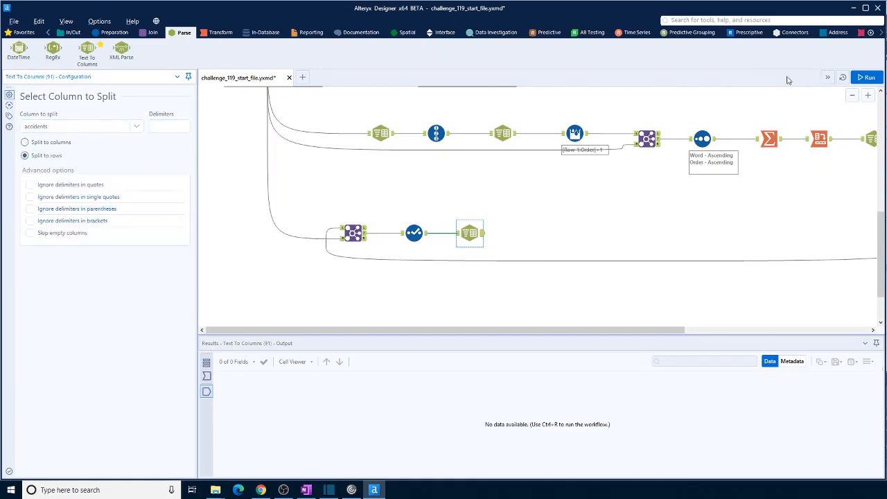
{"action": "key", "text": "ctrl+r"}
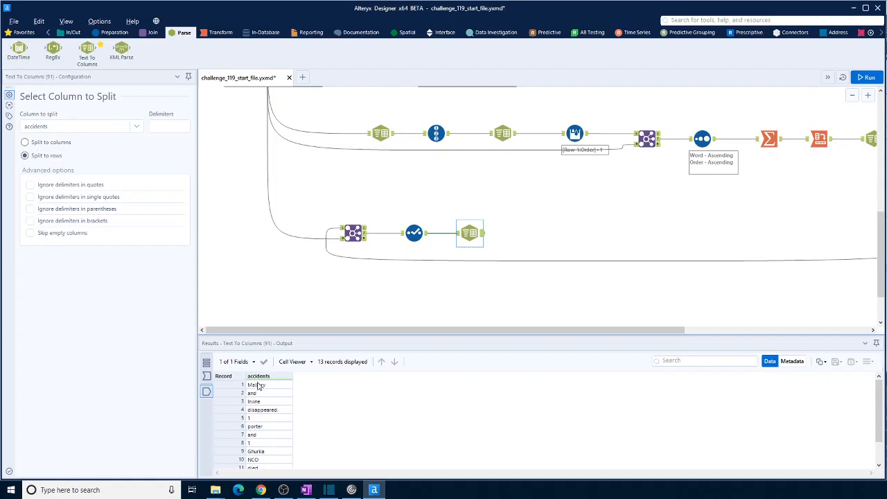
- Add a RegEx tool that tokenizes the accidents column into rows with the expression "."
{"action": "left_click_drag", "start_coordinate": [53, 48], "coordinate": [521, 233]}
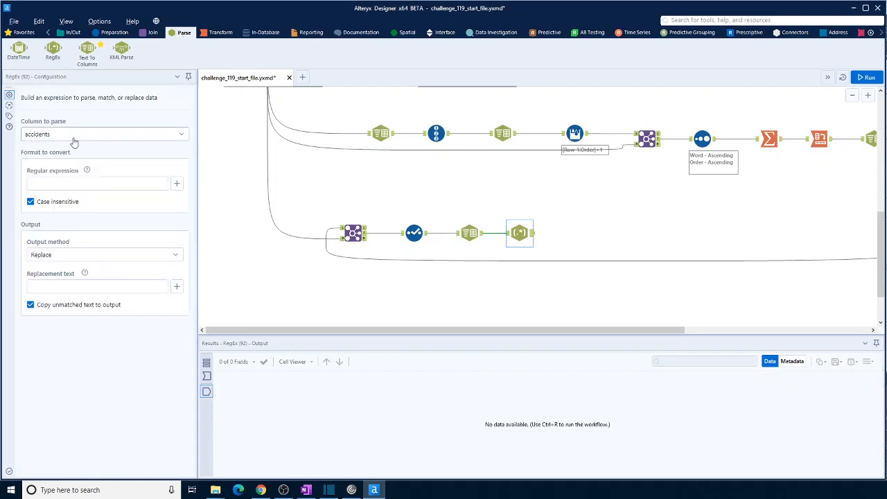
{"action": "left_click", "coordinate": [77, 136]}
{"action": "left_click", "coordinate": [69, 151]}
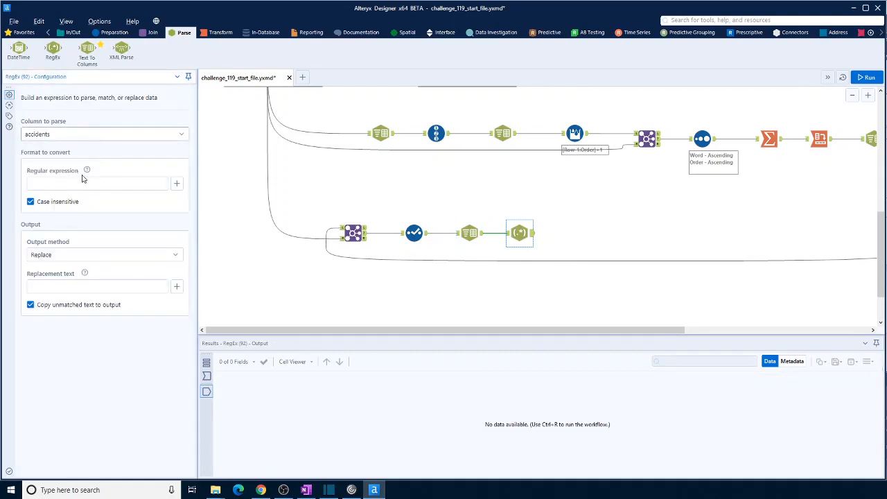
{"action": "left_click", "coordinate": [104, 185]}
{"action": "left_click", "coordinate": [178, 185]}
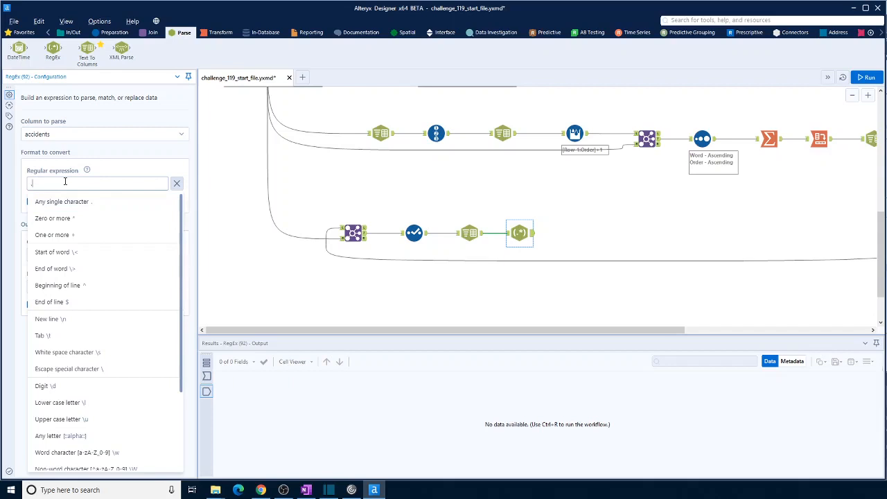
{"action": "left_click", "coordinate": [120, 174]}
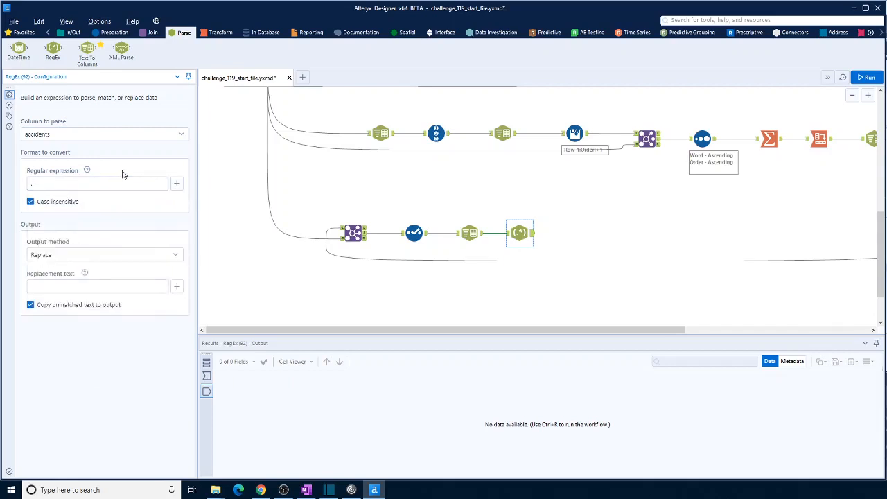
{"action": "left_click", "coordinate": [103, 254]}
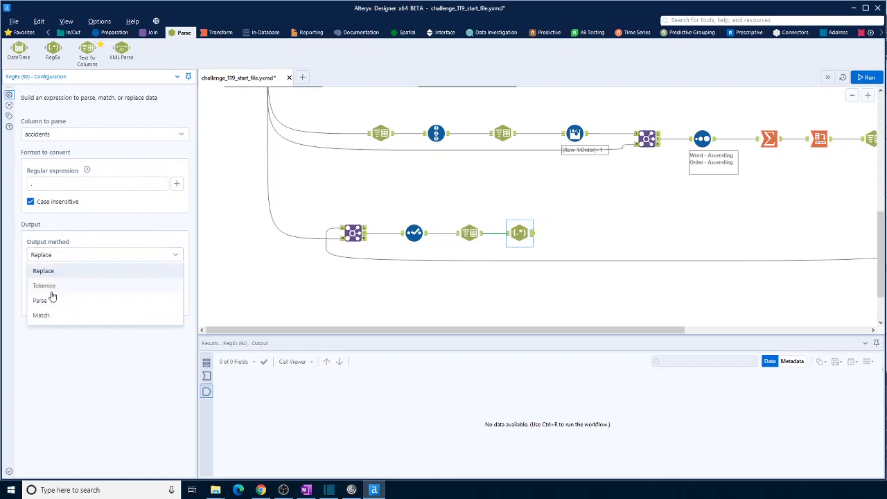
{"action": "left_click", "coordinate": [54, 286]}
{"action": "left_click", "coordinate": [30, 381]}
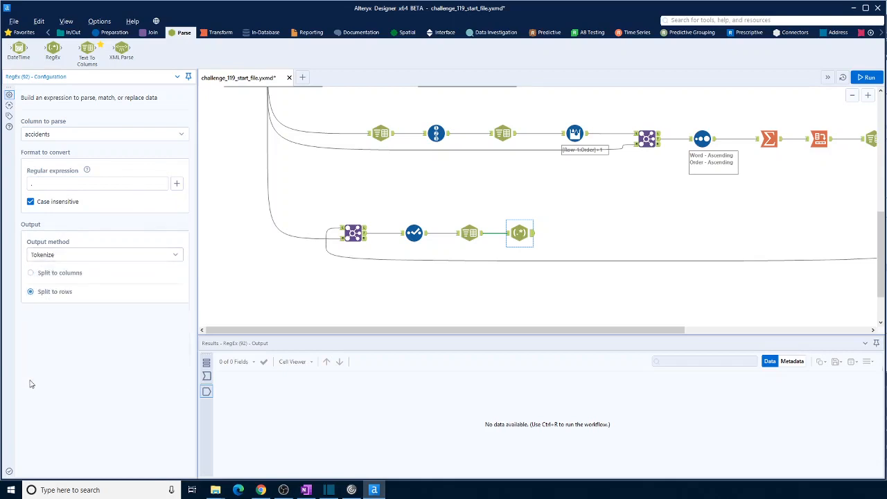
- Run the workflow and inspect the RegEx tool's tokenized accidents output
{"action": "left_click", "coordinate": [867, 78]}
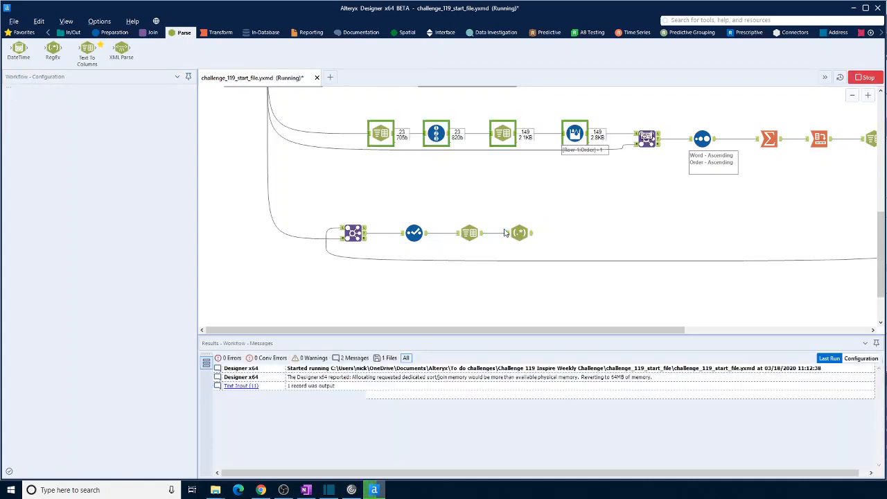
{"action": "left_click", "coordinate": [520, 233]}
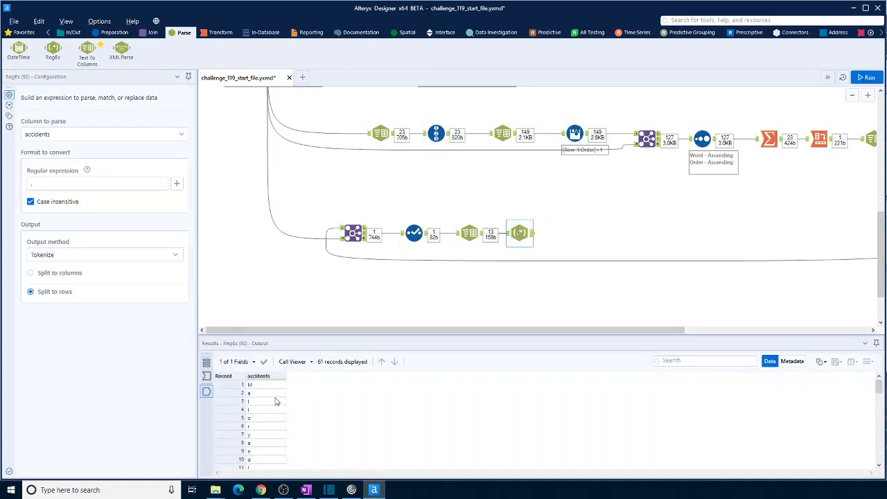
- Insert a Record ID tool between the accidents Text To Columns and RegEx tools, and run the workflow
{"action": "left_click_drag", "start_coordinate": [524, 237], "coordinate": [568, 237]}
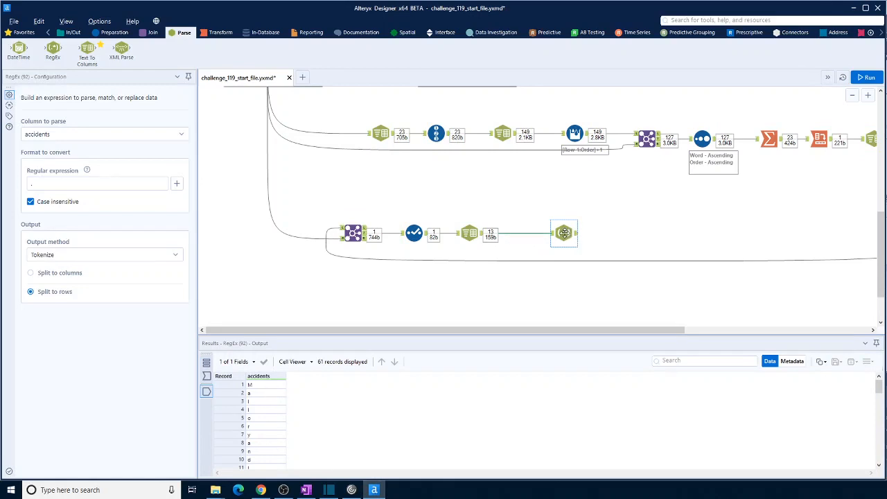
{"action": "left_click", "coordinate": [115, 33]}
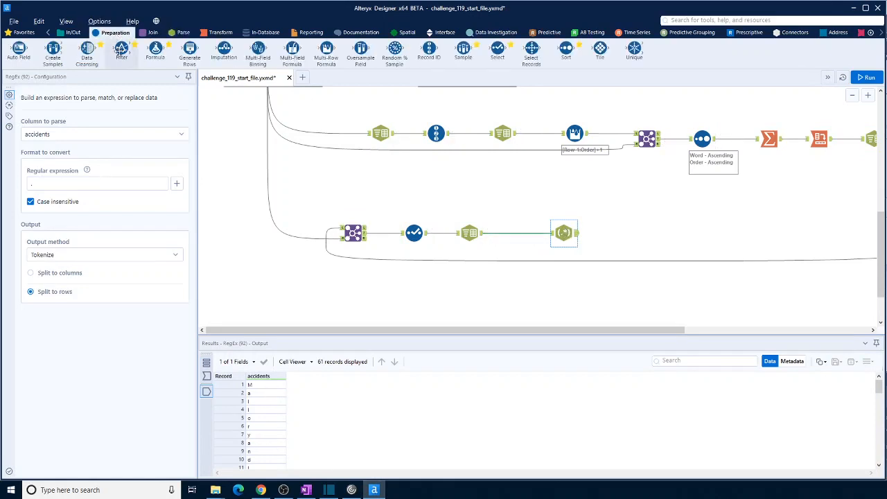
{"action": "left_click_drag", "start_coordinate": [429, 48], "coordinate": [519, 234]}
{"action": "left_click", "coordinate": [564, 233]}
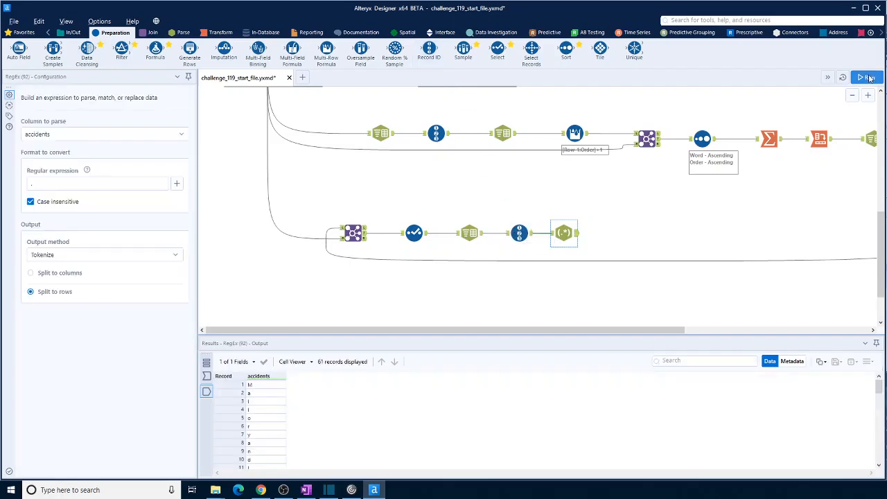
{"action": "left_click", "coordinate": [870, 78]}
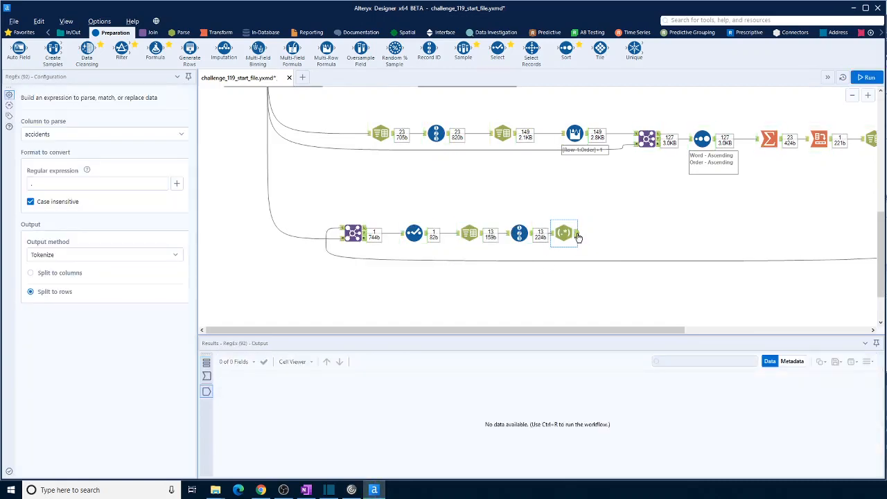
{"action": "left_click", "coordinate": [578, 236]}
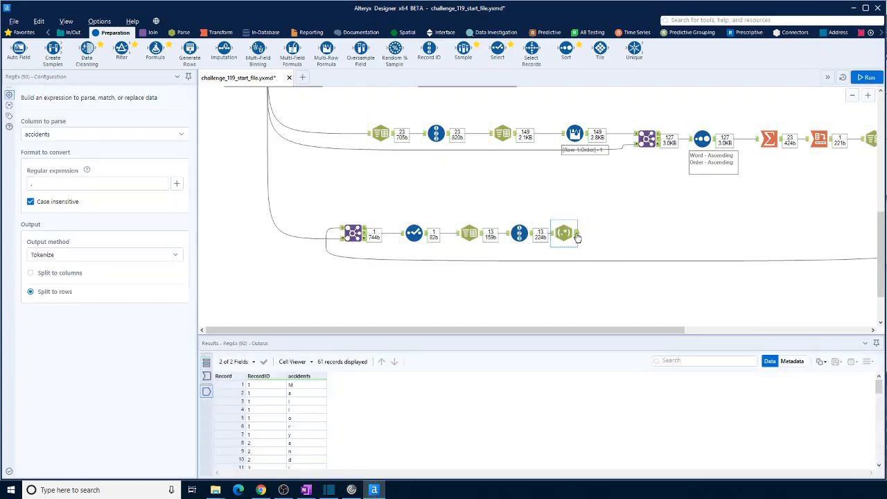
- Name the new Record ID tool's column Word
{"action": "left_click", "coordinate": [519, 232]}
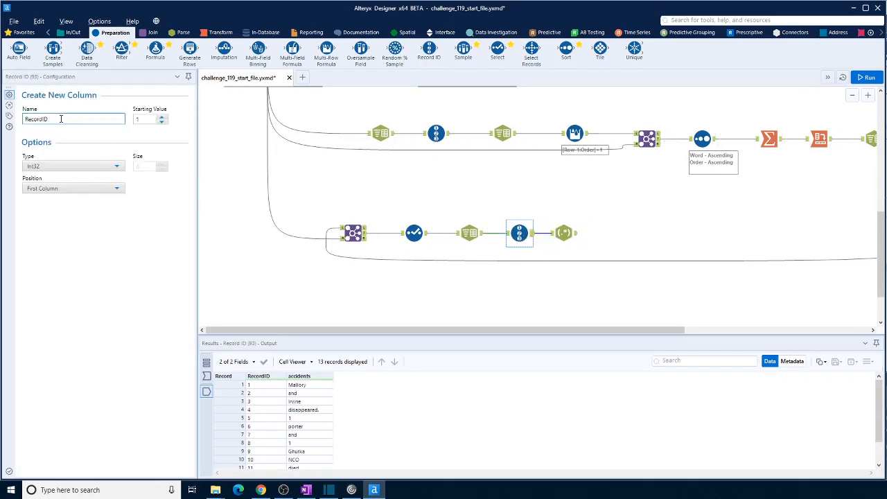
{"action": "left_click_drag", "start_coordinate": [61, 118], "coordinate": [17, 120]}
{"action": "type", "text": "Wo"}
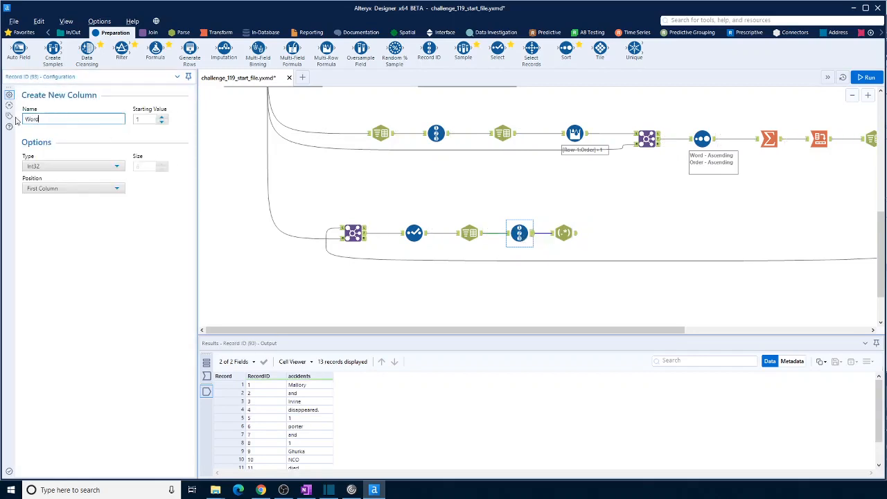
{"action": "type", "text": "rd"}
{"action": "left_click", "coordinate": [632, 238]}
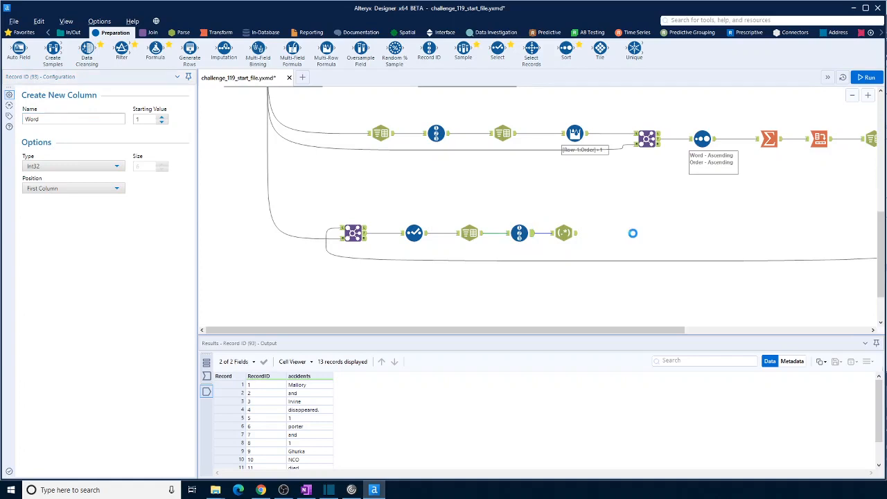
{"action": "left_click", "coordinate": [578, 237]}
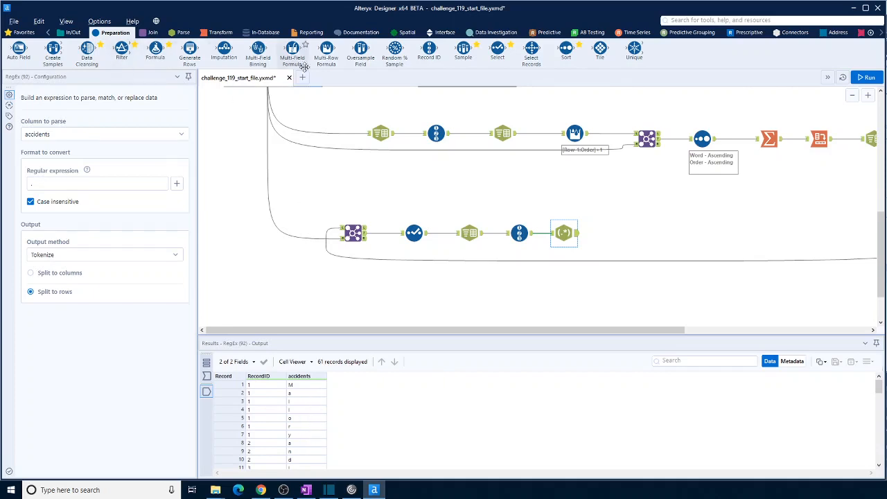
- Copy the Multi-Row Formula tool with [Row-1:Order]+1, connect the copy after the accidents RegEx tool, and run the workflow
{"action": "left_click", "coordinate": [574, 136]}
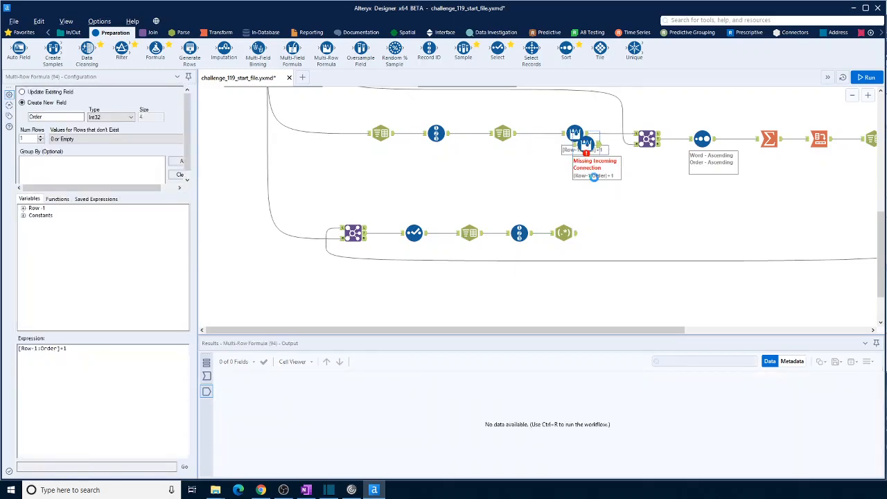
{"action": "left_click_drag", "start_coordinate": [598, 144], "coordinate": [609, 228]}
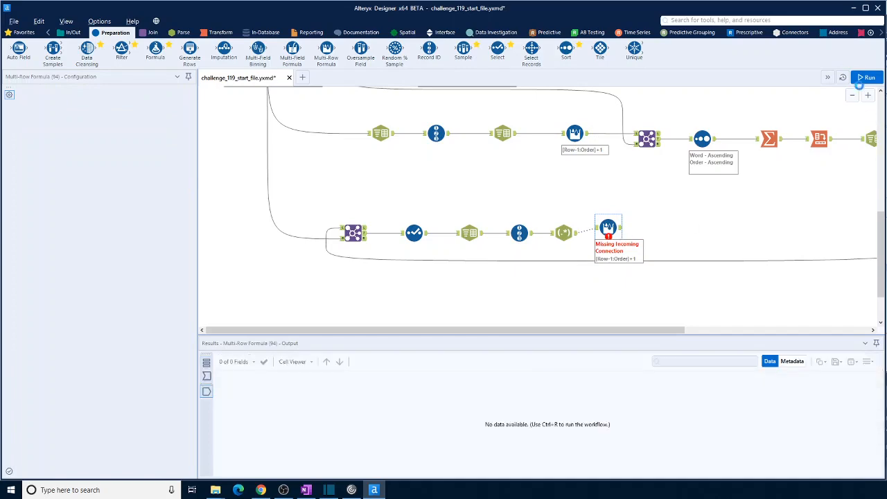
{"action": "key", "text": "ctrl+r"}
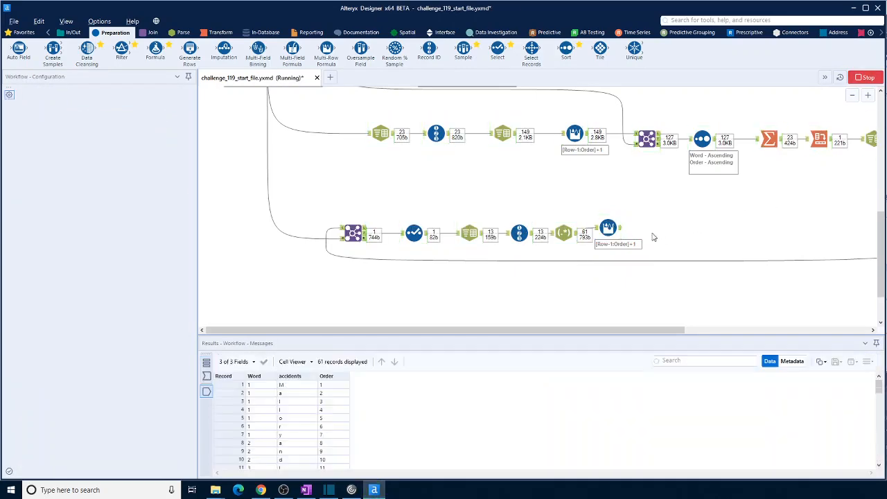
{"action": "left_click", "coordinate": [621, 232]}
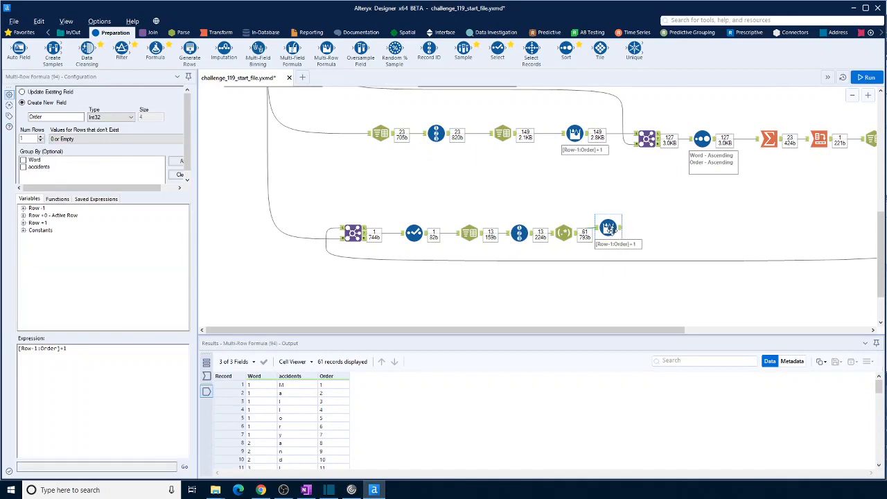
{"action": "left_click_drag", "start_coordinate": [608, 230], "coordinate": [613, 234]}
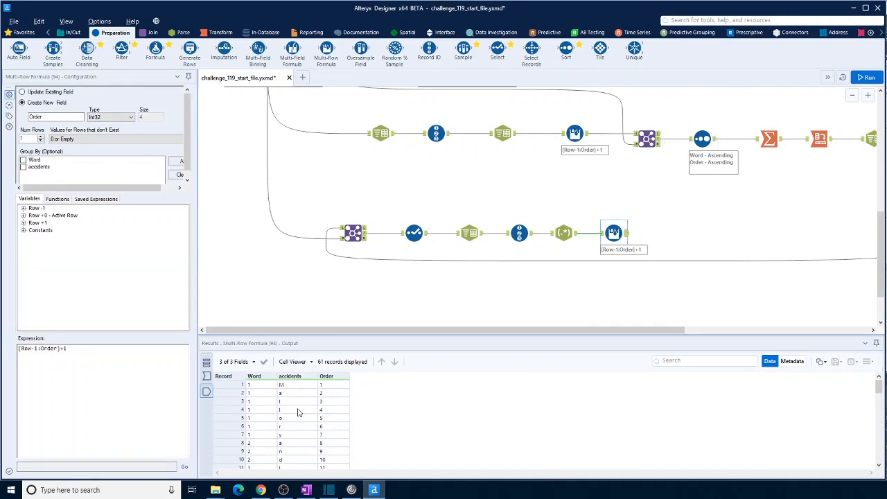
- Add a Join tool with the new Multi-Row Formula as left input and the Morse Code Table as right input
{"action": "scroll", "coordinate": [317, 181], "scroll_direction": "up", "scroll_amount": 2}
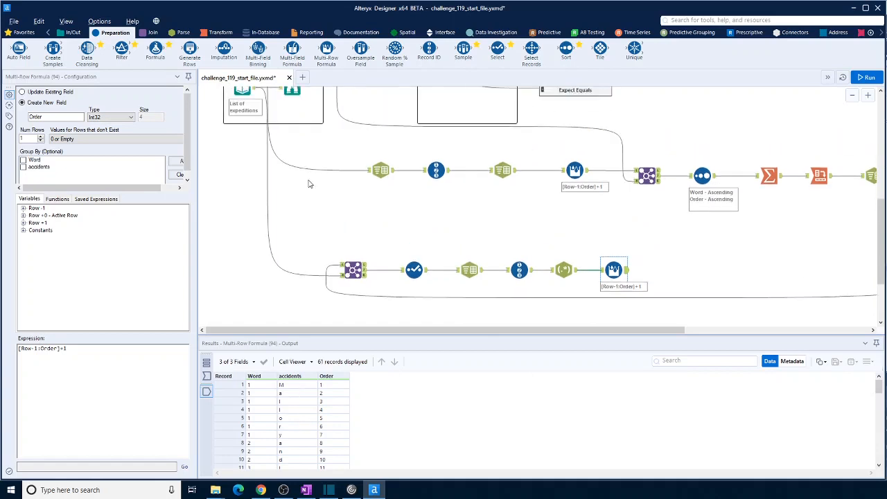
{"action": "left_click", "coordinate": [152, 33]}
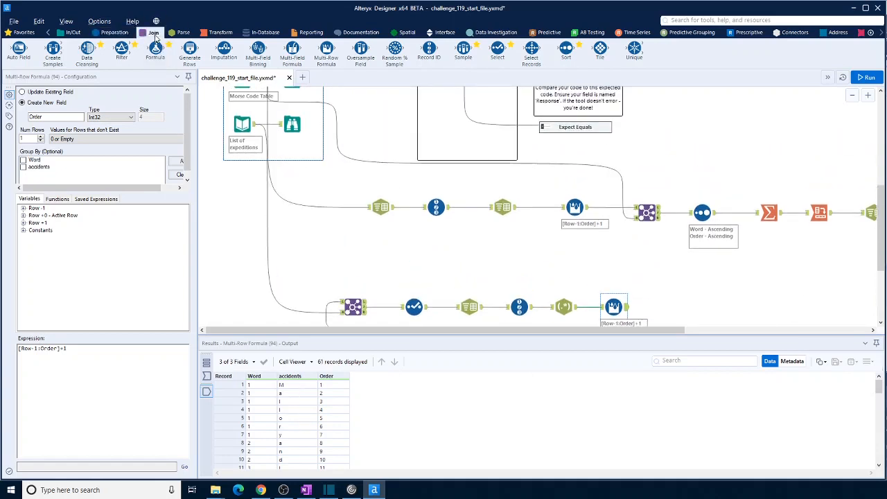
{"action": "left_click_drag", "start_coordinate": [122, 50], "coordinate": [676, 312]}
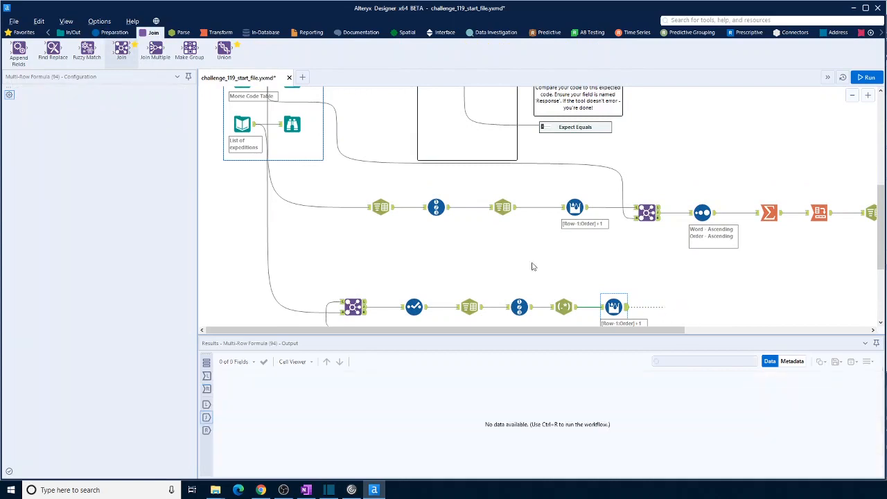
{"action": "scroll", "coordinate": [261, 101], "scroll_direction": "up", "scroll_amount": 1}
{"action": "left_click_drag", "start_coordinate": [261, 101], "coordinate": [668, 276]}
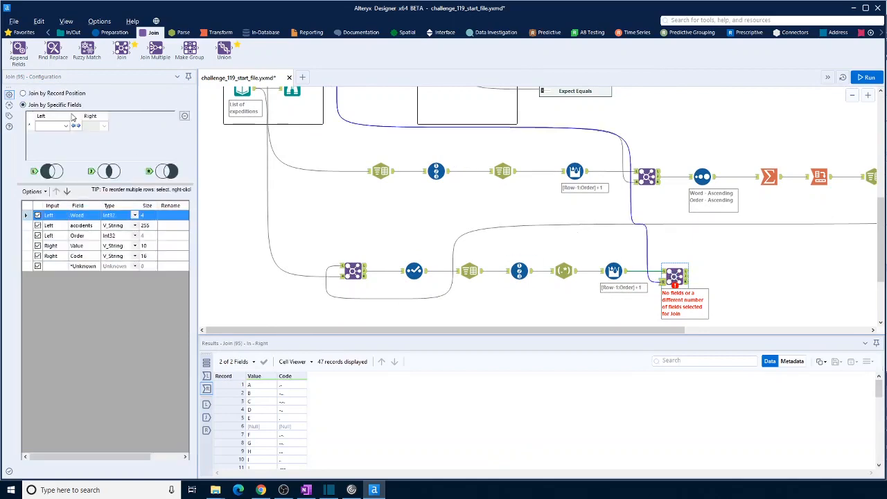
- Join left field accidents to right field Value, exclude the Value field from the output, and run the workflow
{"action": "left_click", "coordinate": [66, 126]}
{"action": "left_click", "coordinate": [48, 140]}
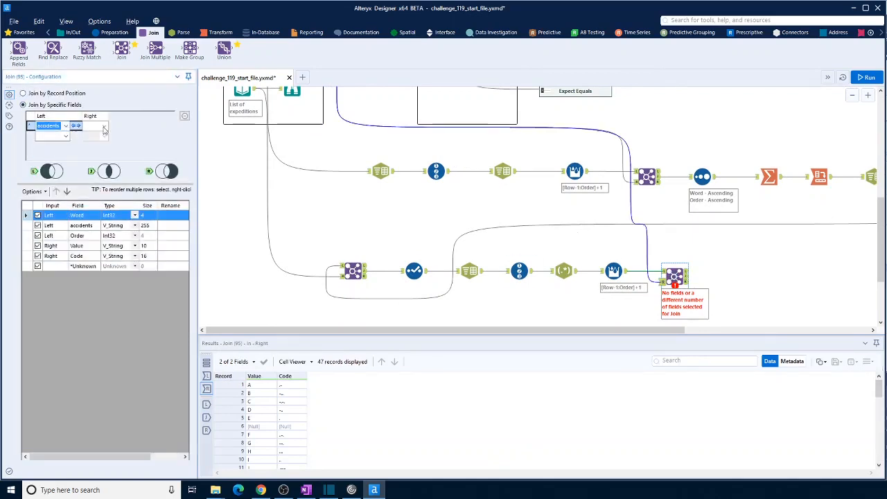
{"action": "left_click", "coordinate": [104, 127]}
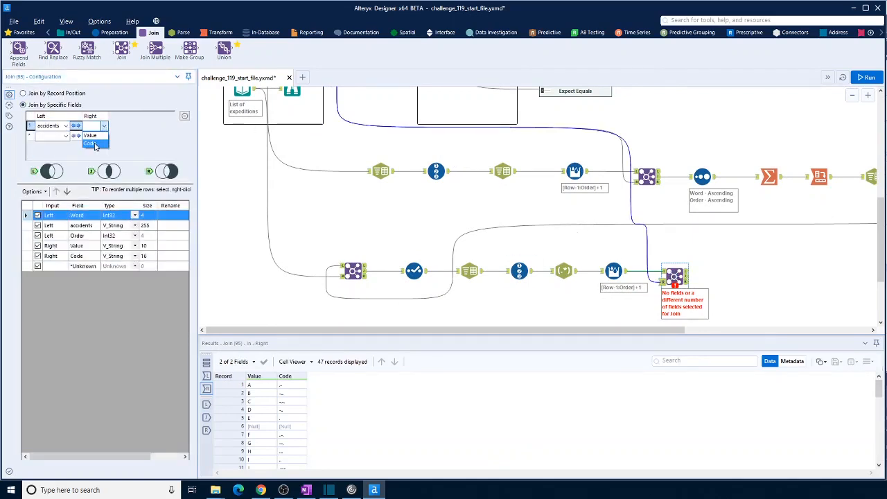
{"action": "left_click", "coordinate": [95, 138]}
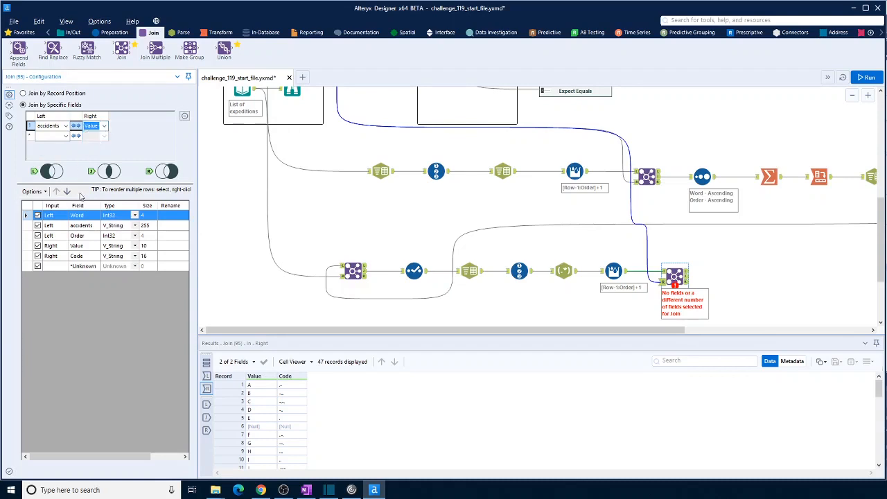
{"action": "left_click", "coordinate": [38, 246]}
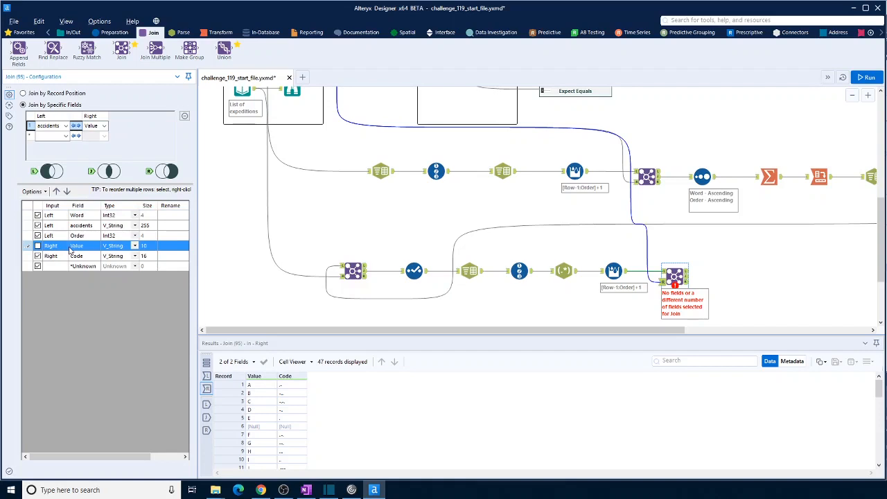
{"action": "left_click", "coordinate": [867, 77]}
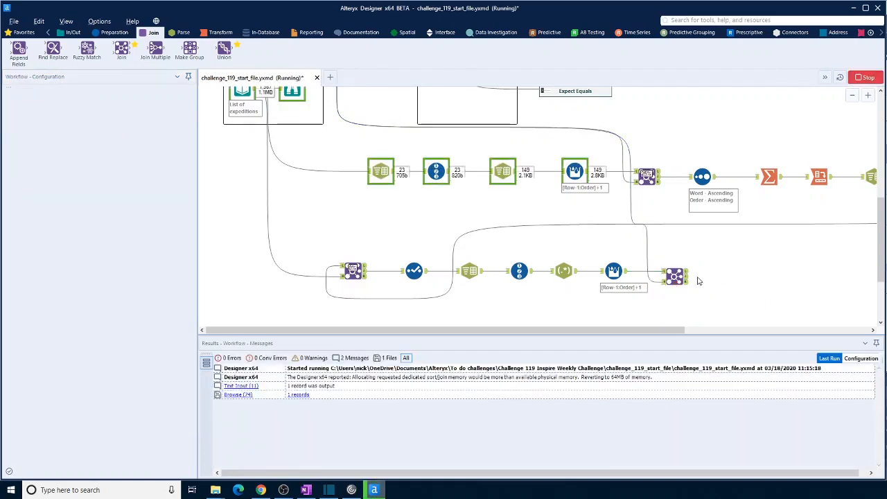
- Compare the new Join's matched and unmatched left records with the Morse code table values to check the letter case
{"action": "left_click", "coordinate": [676, 277]}
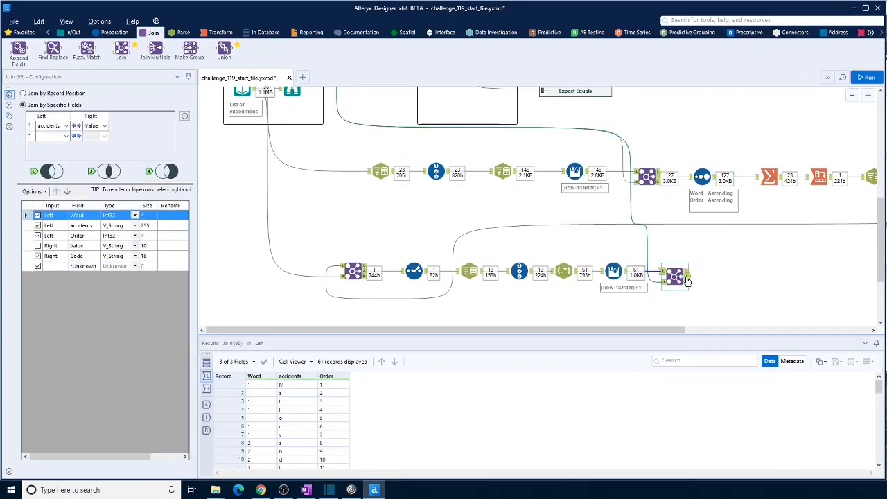
{"action": "left_click", "coordinate": [687, 280]}
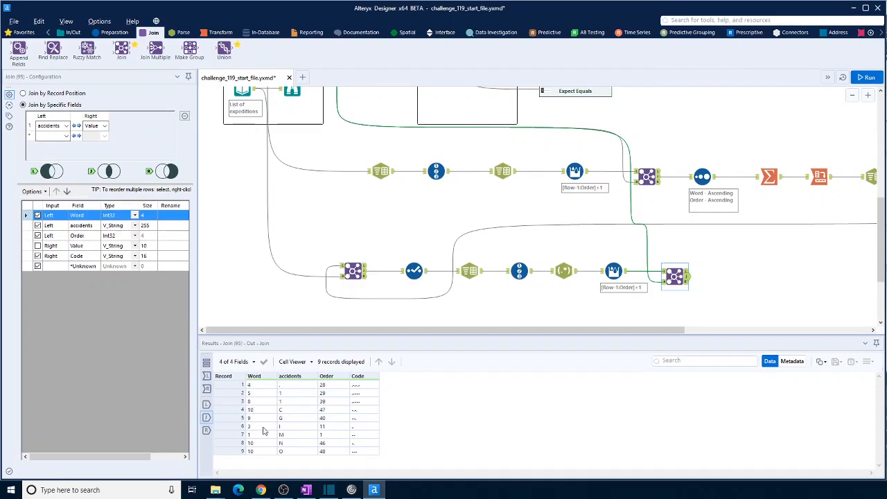
{"action": "left_click", "coordinate": [686, 271]}
{"action": "scroll", "coordinate": [334, 402], "scroll_direction": "down", "scroll_amount": 7}
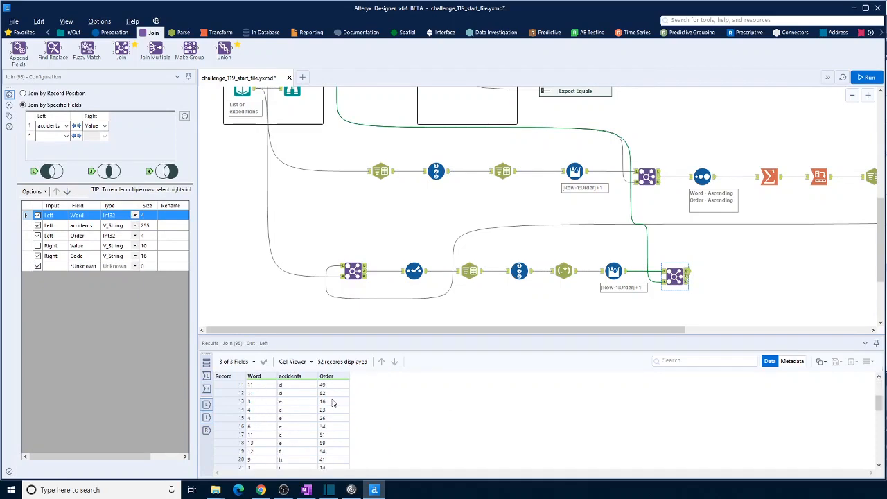
{"action": "left_click", "coordinate": [663, 282]}
{"action": "scroll", "coordinate": [258, 408], "scroll_direction": "down", "scroll_amount": 7}
{"action": "scroll", "coordinate": [256, 408], "scroll_direction": "up", "scroll_amount": 4}
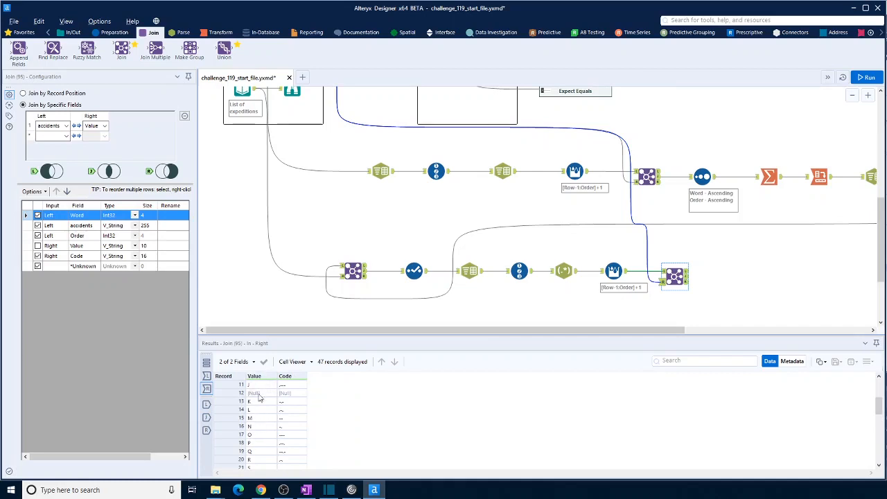
{"action": "scroll", "coordinate": [260, 449], "scroll_direction": "up", "scroll_amount": 4}
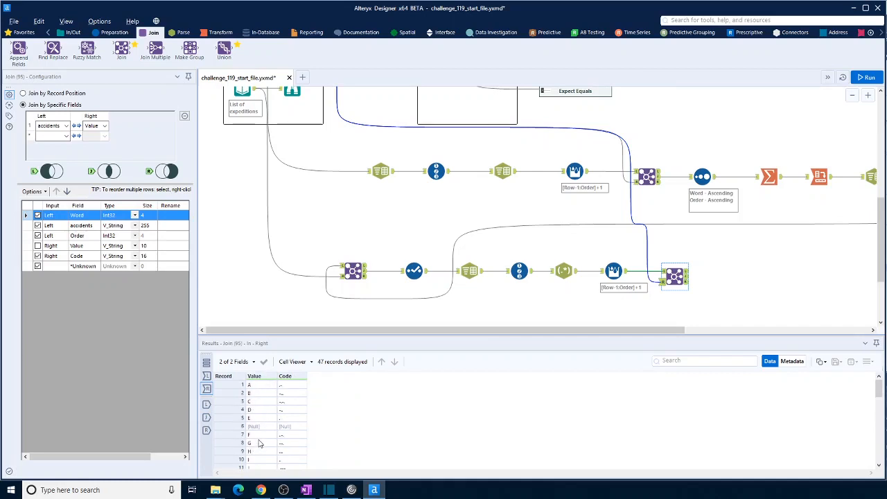
- Insert a Formula tool before the new Join that sets accidents to Uppercase([accidents]), and run the workflow
{"action": "left_click", "coordinate": [111, 32]}
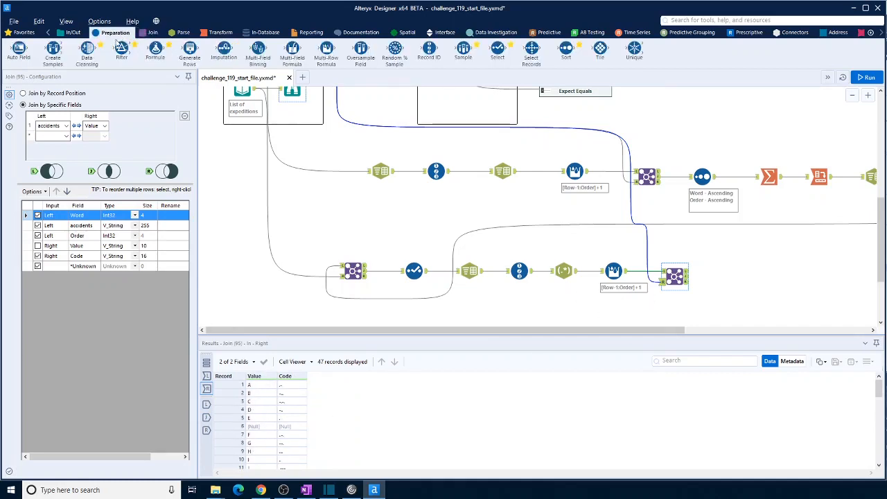
{"action": "left_click_drag", "start_coordinate": [155, 52], "coordinate": [655, 272]}
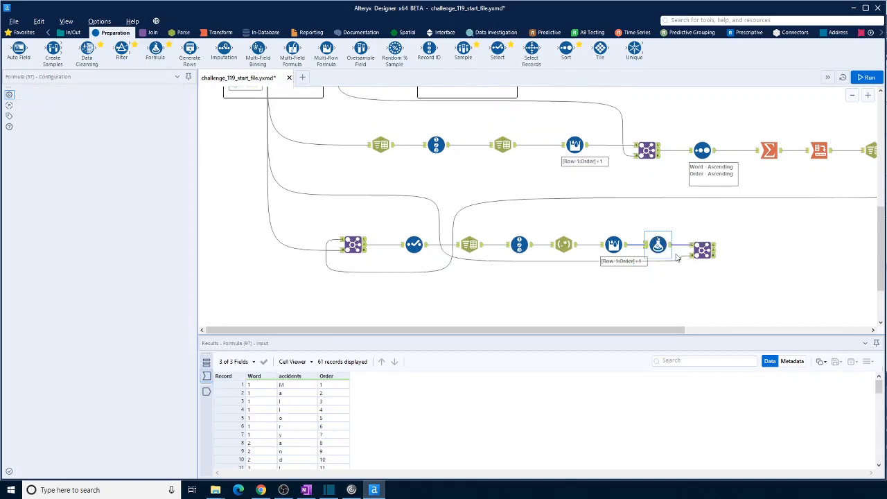
{"action": "left_click", "coordinate": [79, 116]}
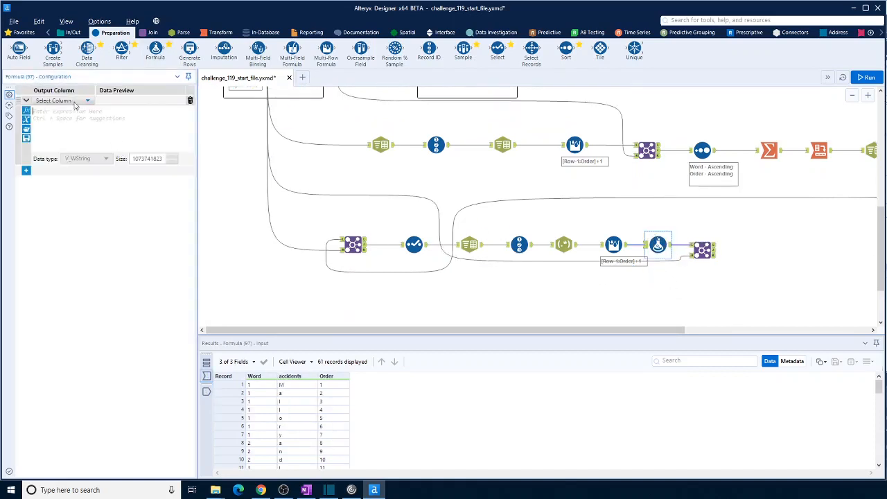
{"action": "left_click", "coordinate": [75, 103]}
{"action": "left_click", "coordinate": [58, 134]}
{"action": "left_click", "coordinate": [65, 121]}
{"action": "type", "text": "upp"}
{"action": "left_click", "coordinate": [71, 119]}
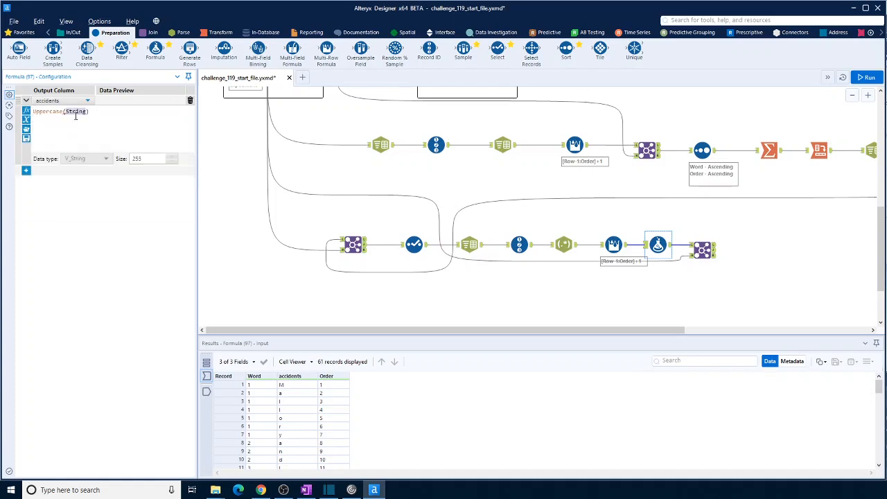
{"action": "type", "text": "["}
{"action": "left_click", "coordinate": [87, 127]}
{"action": "key", "text": "ctrl+r"}
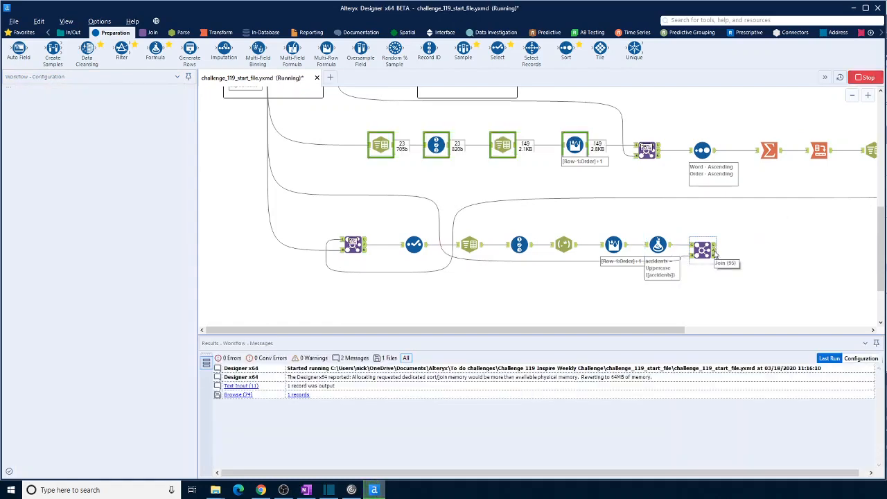
- Add a Sort tool after the new Join, sorting by Word and then Order, both ascending
{"action": "left_click", "coordinate": [715, 254]}
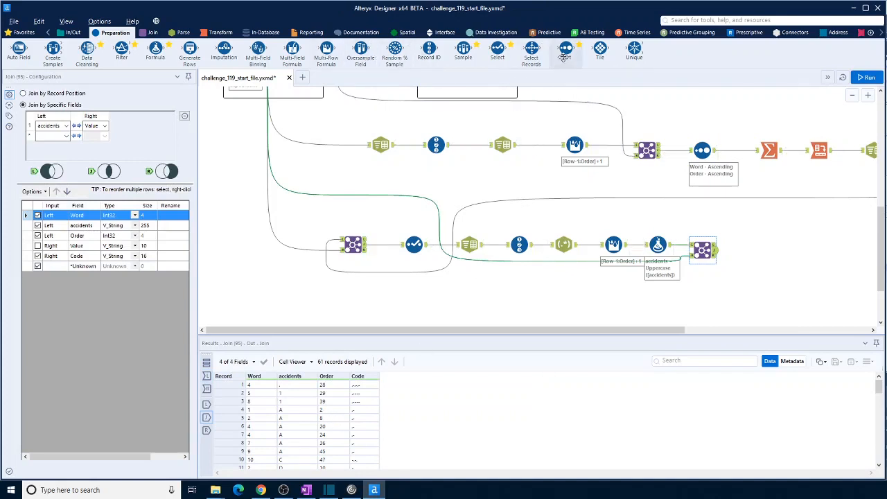
{"action": "left_click_drag", "start_coordinate": [566, 48], "coordinate": [747, 250]}
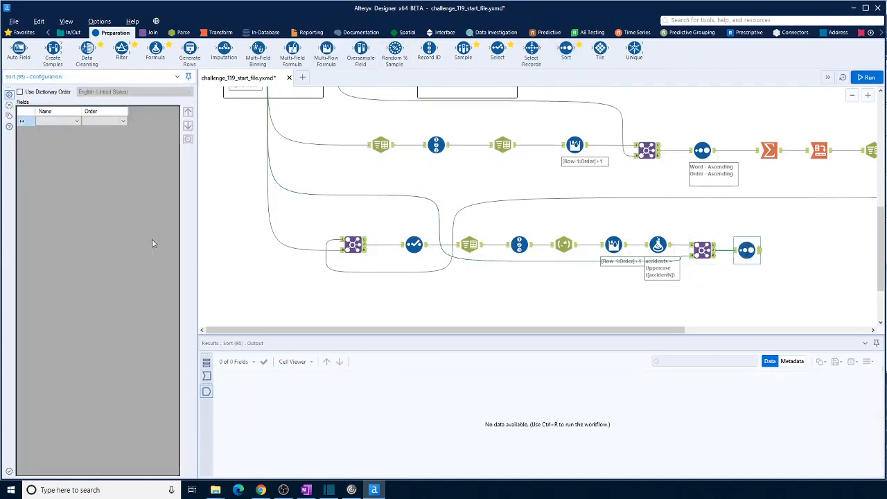
{"action": "left_click", "coordinate": [76, 121]}
{"action": "left_click", "coordinate": [68, 136]}
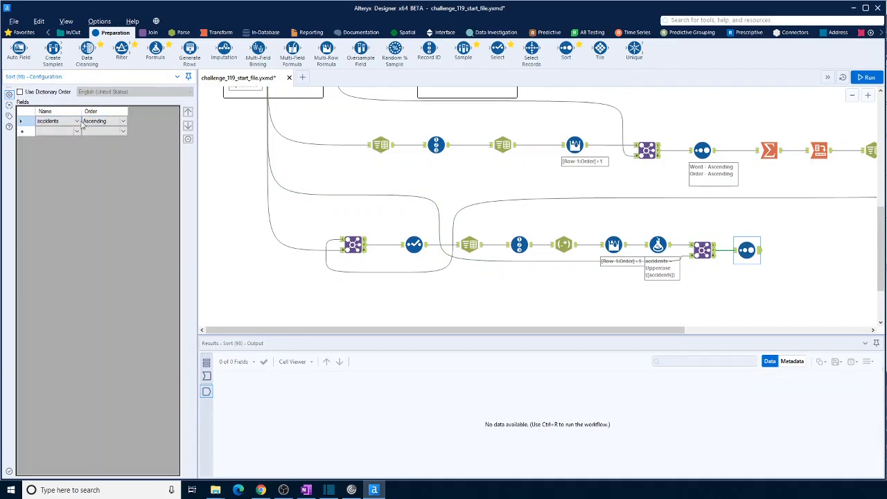
{"action": "left_click", "coordinate": [77, 122]}
{"action": "left_click", "coordinate": [61, 134]}
{"action": "left_click", "coordinate": [78, 121]}
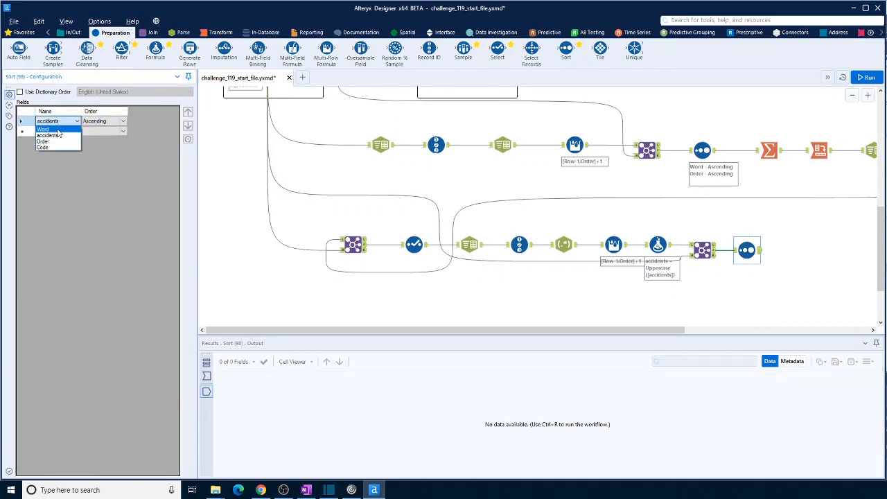
{"action": "left_click", "coordinate": [55, 129]}
{"action": "left_click", "coordinate": [76, 131]}
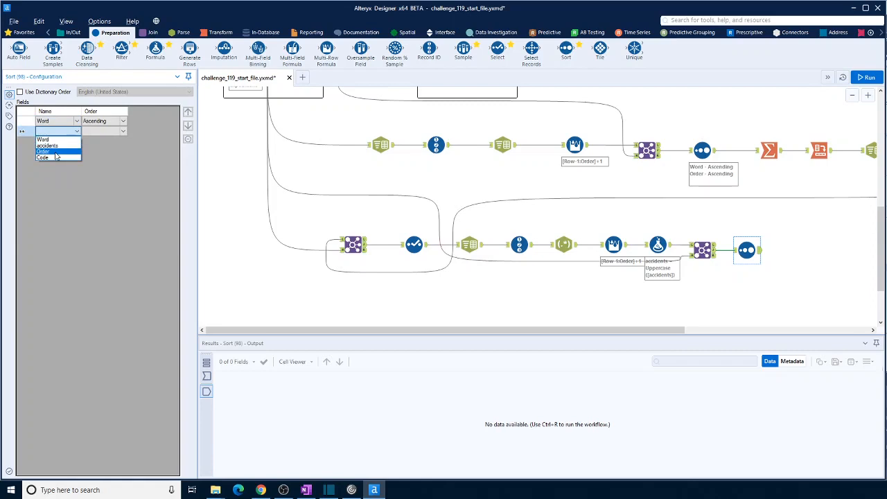
{"action": "left_click", "coordinate": [58, 151]}
- Run the workflow and inspect the sorted letters and codes in the Sort output
{"action": "left_click", "coordinate": [866, 78]}
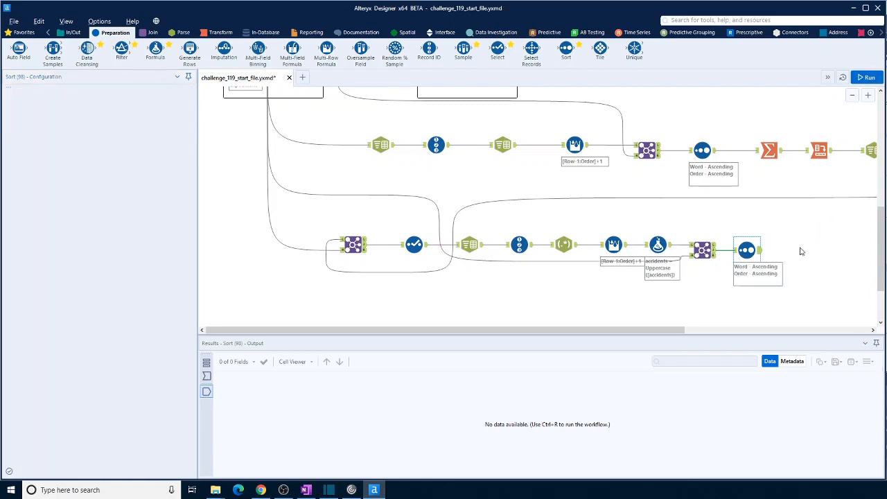
{"action": "left_click", "coordinate": [758, 253]}
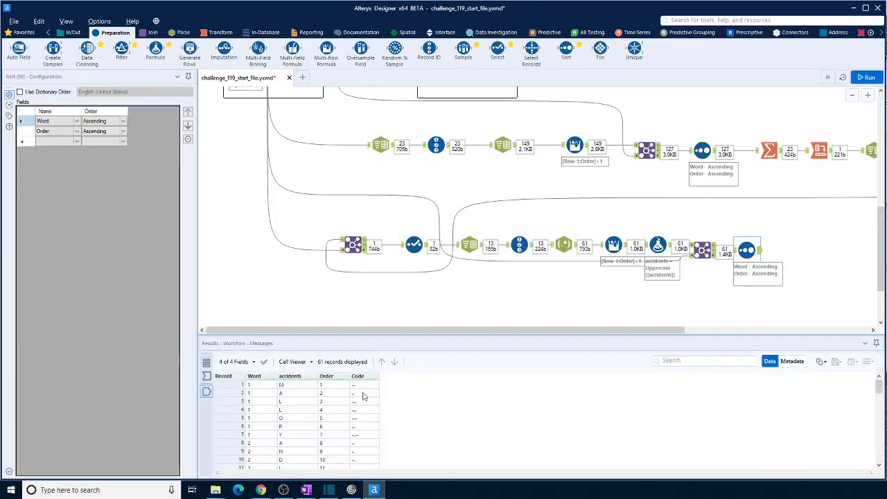
{"action": "scroll", "coordinate": [360, 397], "scroll_direction": "down", "scroll_amount": 5}
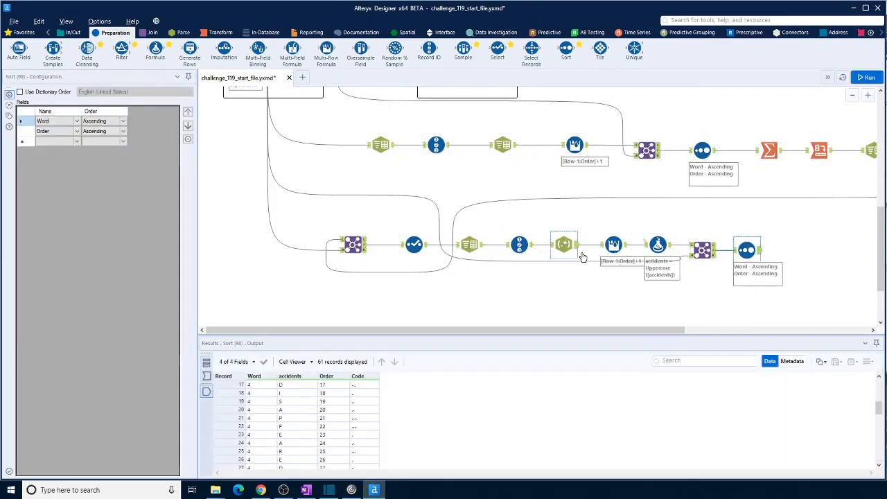
- Add a Summarize tool after the new Sort and group by Word
{"action": "left_click_drag", "start_coordinate": [660, 331], "coordinate": [780, 340]}
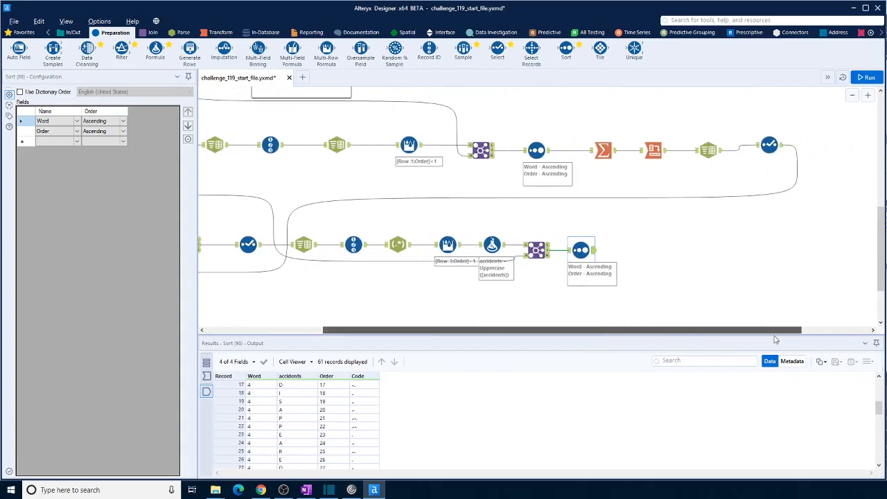
{"action": "left_click", "coordinate": [222, 35]}
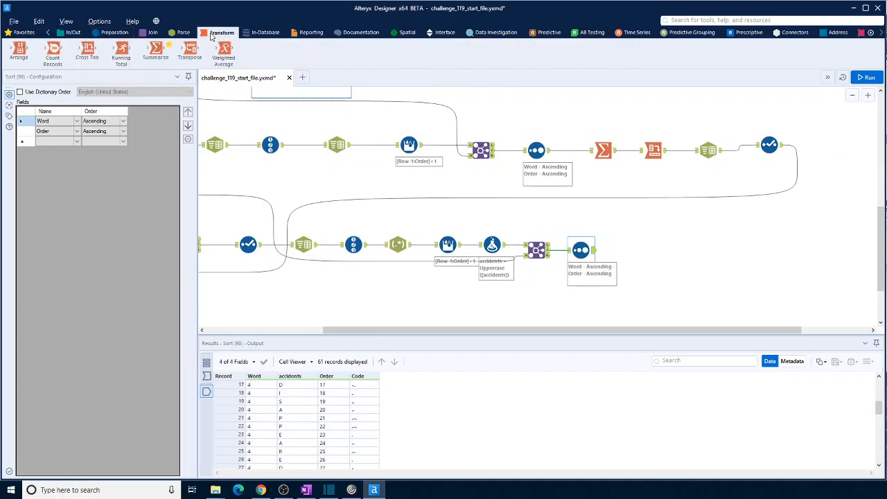
{"action": "left_click_drag", "start_coordinate": [155, 50], "coordinate": [640, 251]}
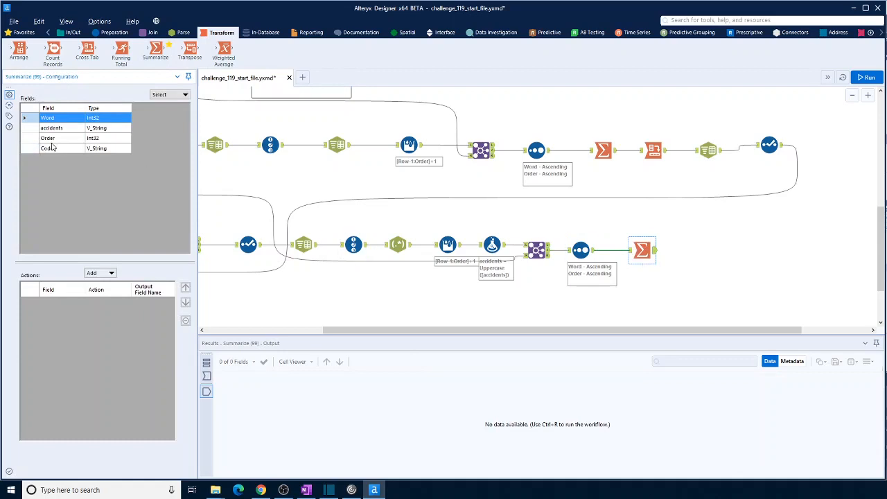
{"action": "left_click", "coordinate": [105, 273]}
{"action": "left_click", "coordinate": [162, 284]}
- Add a Concatenate action on Code with a blank separator to the Summarize tool, and run the workflow
{"action": "left_click", "coordinate": [61, 138]}
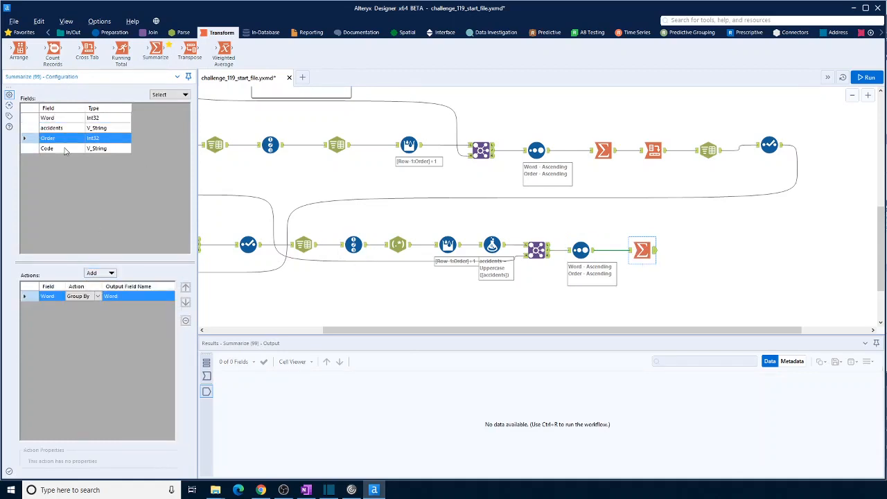
{"action": "left_click", "coordinate": [110, 274]}
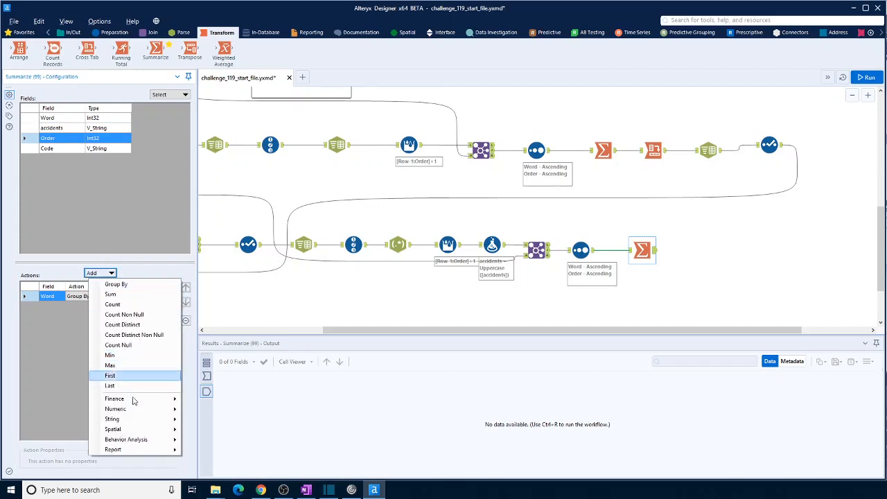
{"action": "mouse_move", "coordinate": [139, 419]}
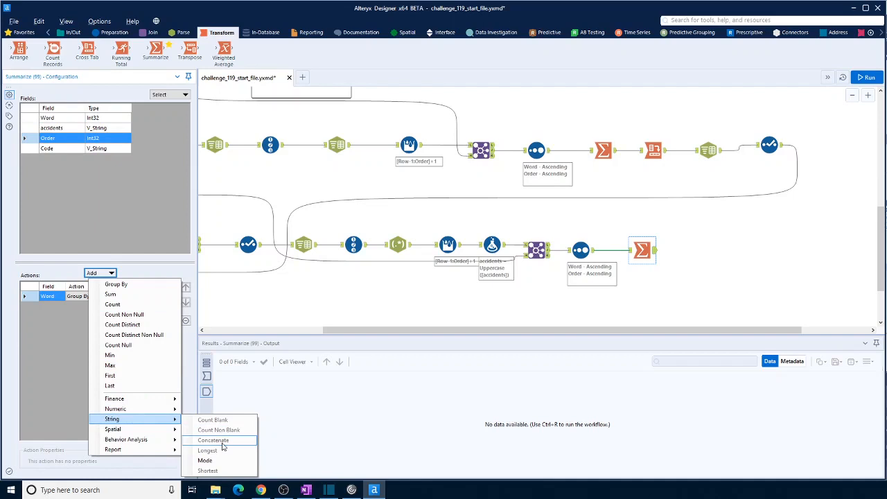
{"action": "left_click", "coordinate": [70, 149]}
{"action": "left_click", "coordinate": [113, 273]}
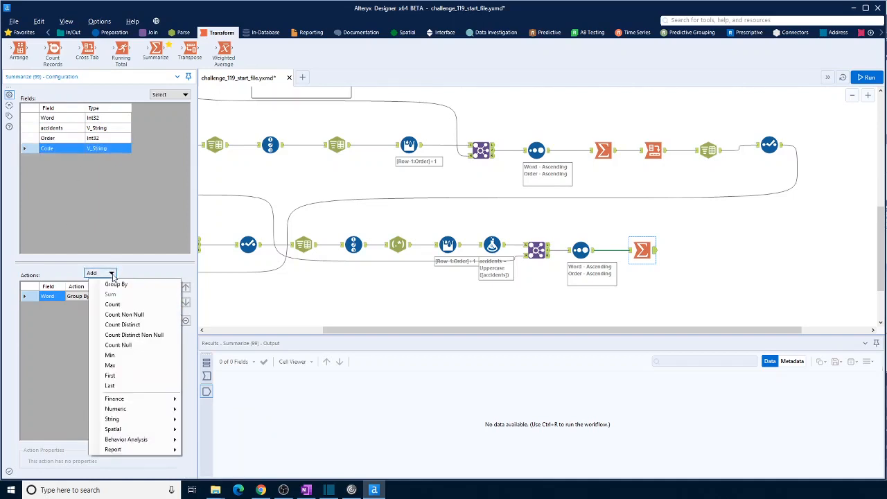
{"action": "mouse_move", "coordinate": [129, 420]}
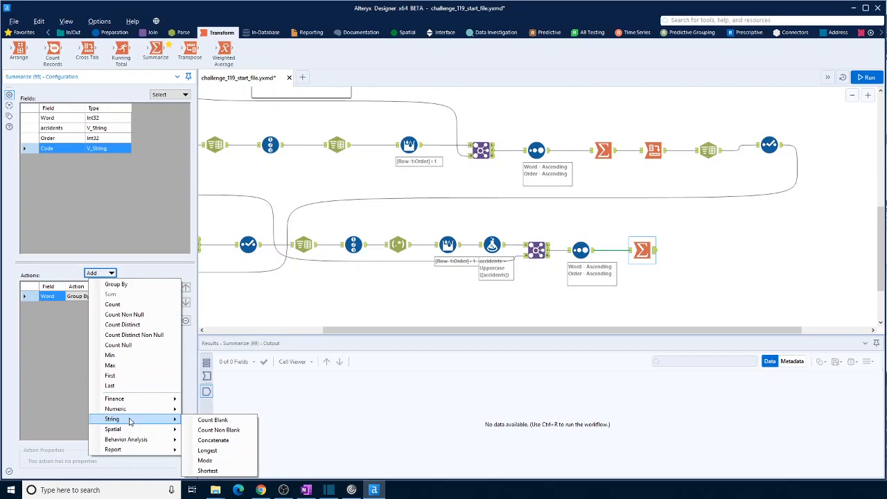
{"action": "left_click", "coordinate": [214, 442]}
{"action": "left_click", "coordinate": [101, 461]}
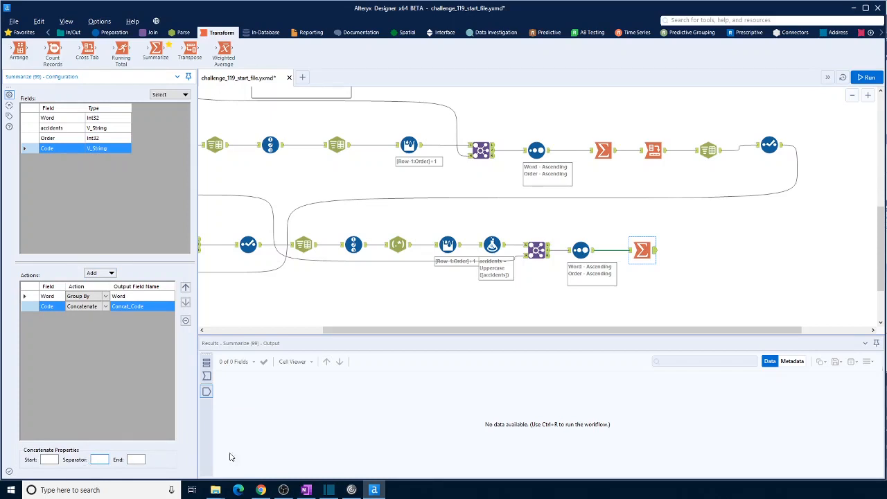
{"action": "left_click", "coordinate": [866, 78]}
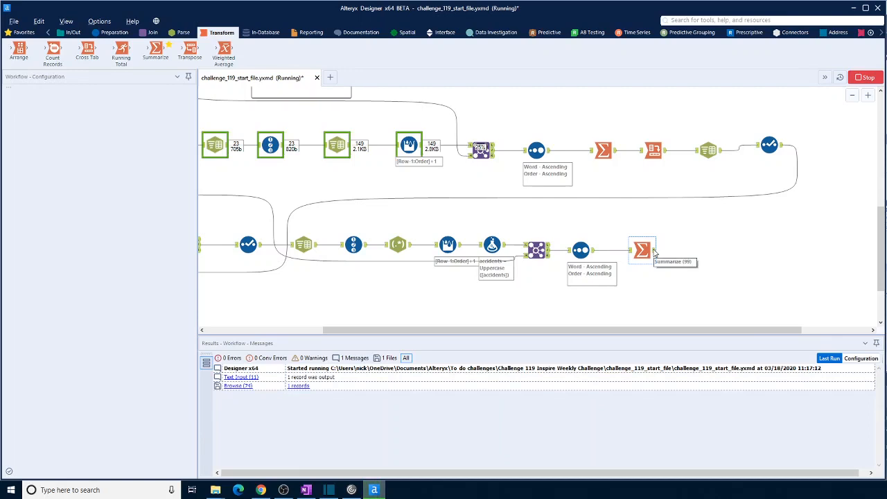
{"action": "left_click", "coordinate": [654, 253]}
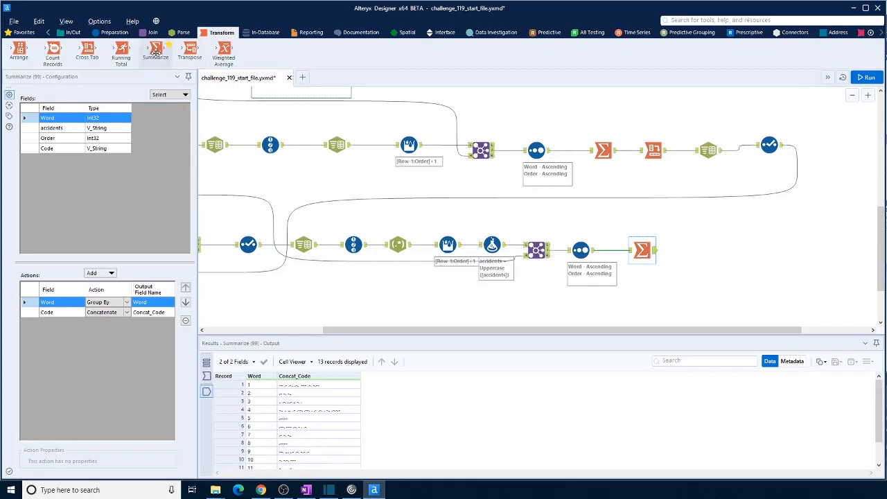
- Add a second Summarize tool that concatenates Concat_Code using / as the separator
{"action": "left_click_drag", "start_coordinate": [156, 51], "coordinate": [689, 251]}
{"action": "left_click", "coordinate": [68, 130]}
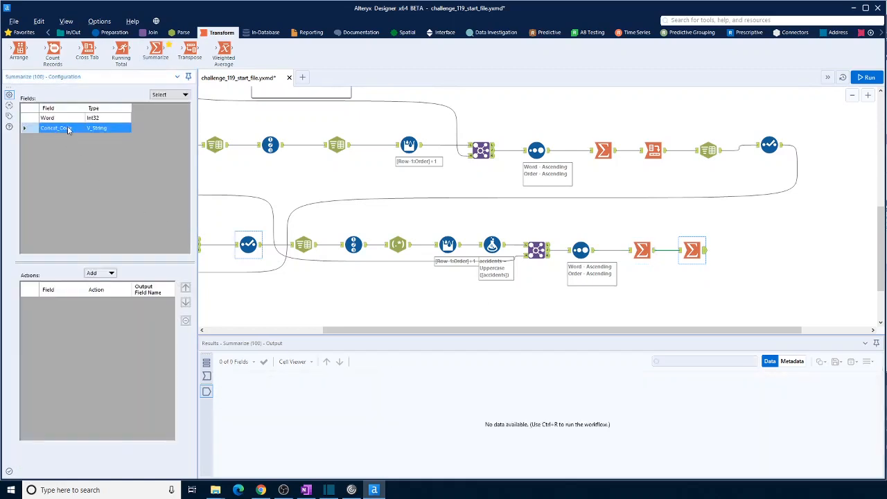
{"action": "left_click", "coordinate": [111, 273]}
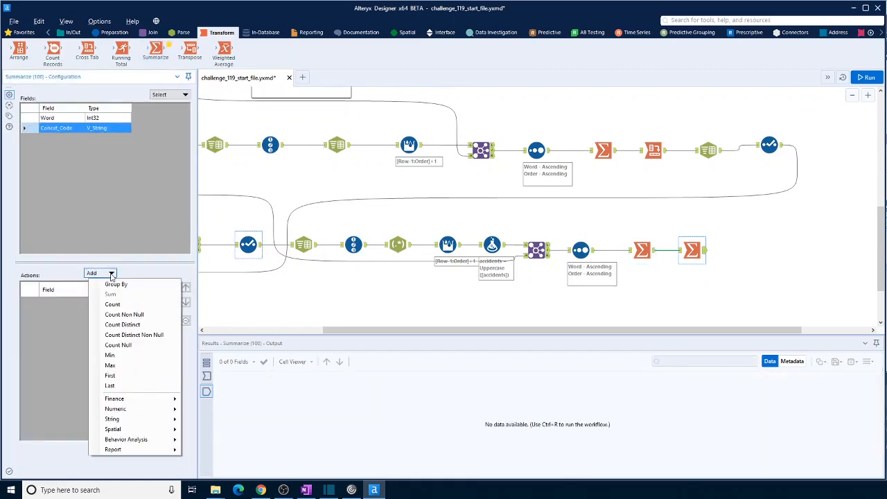
{"action": "mouse_move", "coordinate": [121, 430]}
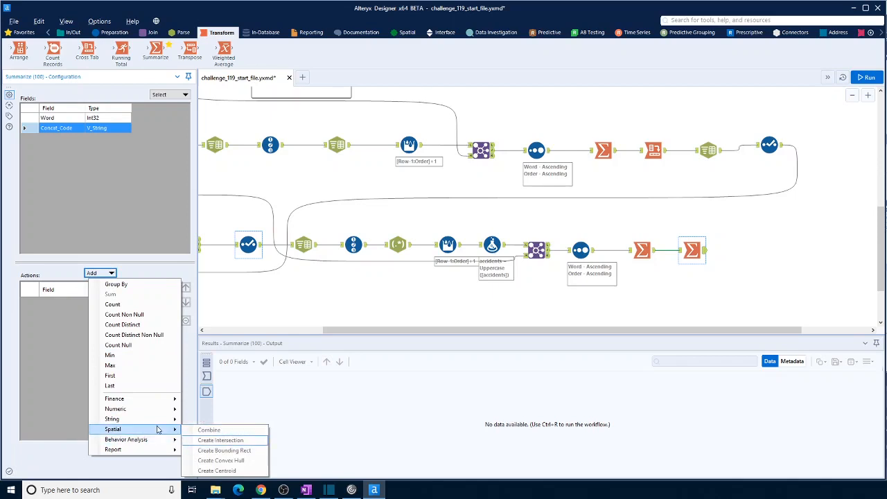
{"action": "mouse_move", "coordinate": [166, 419]}
{"action": "left_click", "coordinate": [212, 441]}
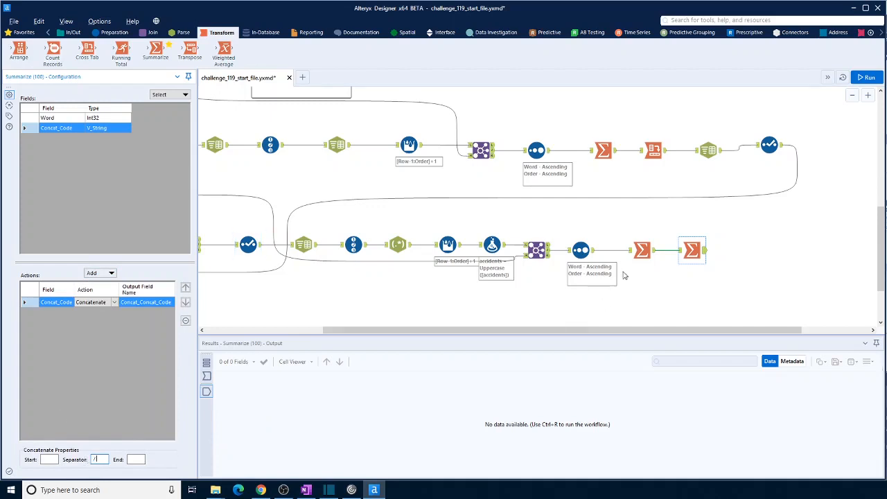
{"action": "left_click", "coordinate": [713, 320]}
- Check how words are separated in the Morse Code Message input against the second Summarize tool's separator setting
{"action": "left_click_drag", "start_coordinate": [532, 336], "coordinate": [390, 342]}
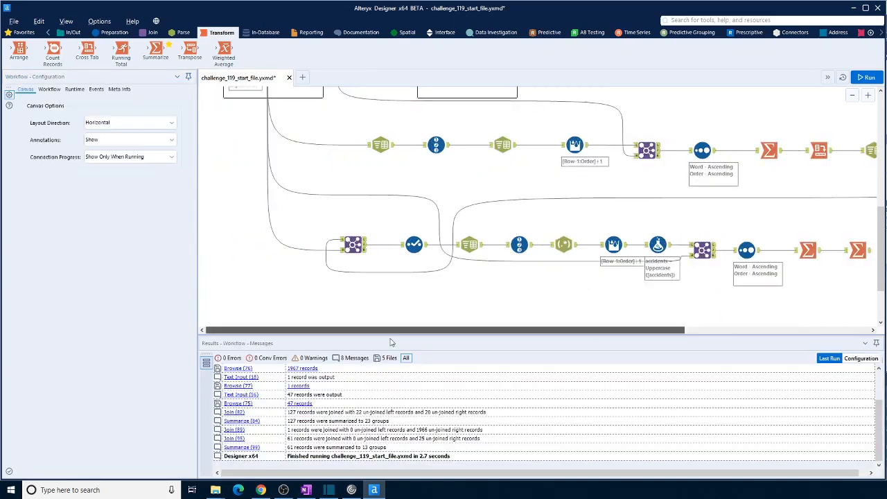
{"action": "scroll", "coordinate": [330, 322], "scroll_direction": "up", "scroll_amount": 5}
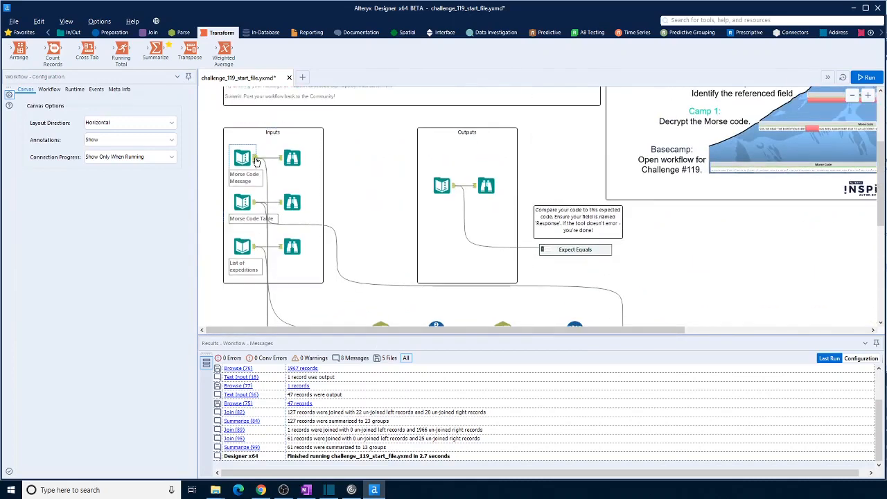
{"action": "left_click", "coordinate": [242, 158]}
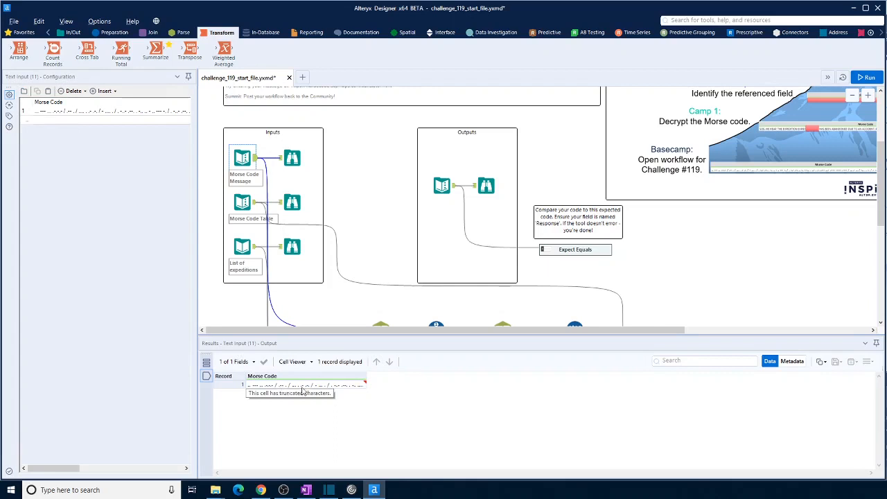
{"action": "scroll", "coordinate": [731, 275], "scroll_direction": "down", "scroll_amount": 3}
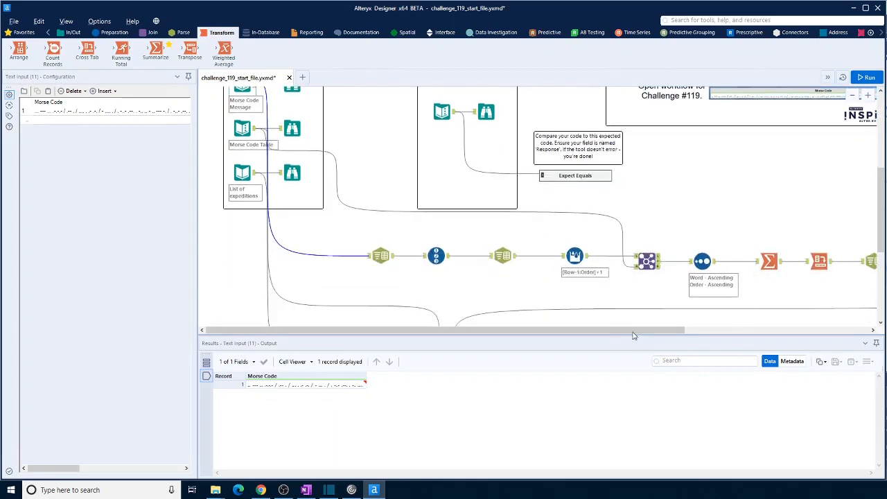
{"action": "left_click_drag", "start_coordinate": [632, 335], "coordinate": [809, 335]}
{"action": "scroll", "coordinate": [631, 301], "scroll_direction": "down", "scroll_amount": 2}
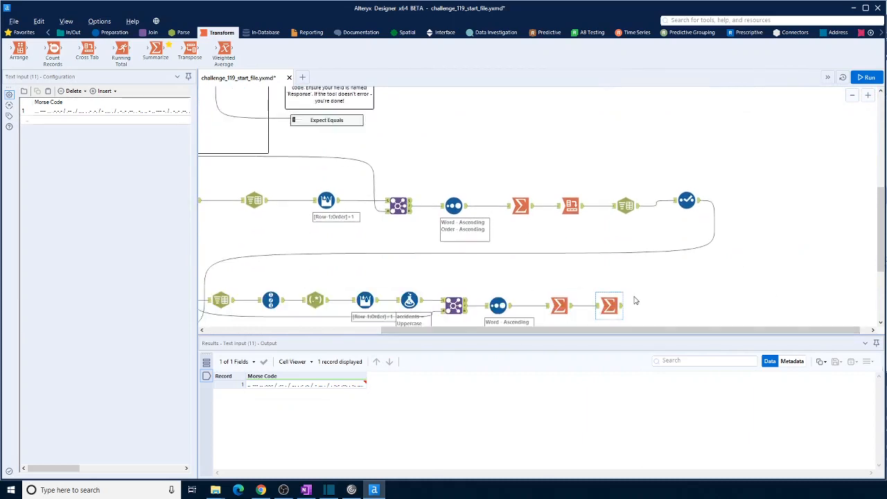
{"action": "scroll", "coordinate": [635, 301], "scroll_direction": "down", "scroll_amount": 1}
{"action": "left_click", "coordinate": [620, 287]}
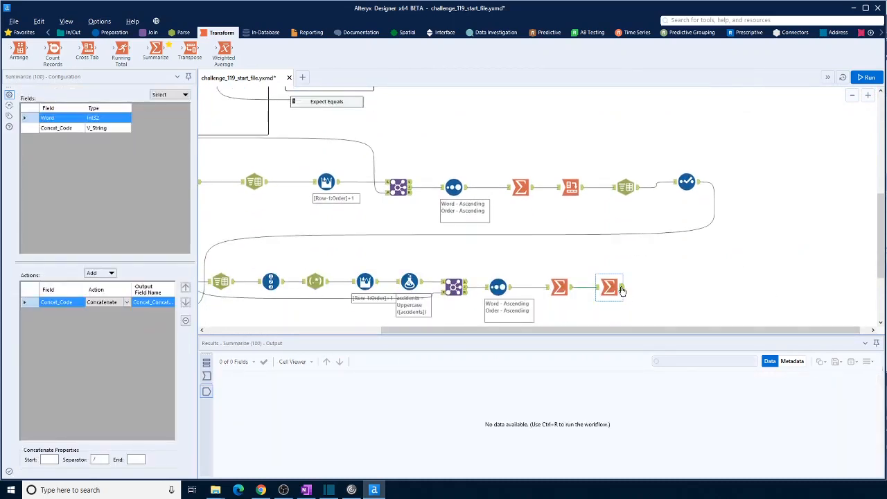
- Expand the Expect Equals container and inspect the expected output's field name and code
{"action": "scroll", "coordinate": [610, 285], "scroll_direction": "up", "scroll_amount": 3}
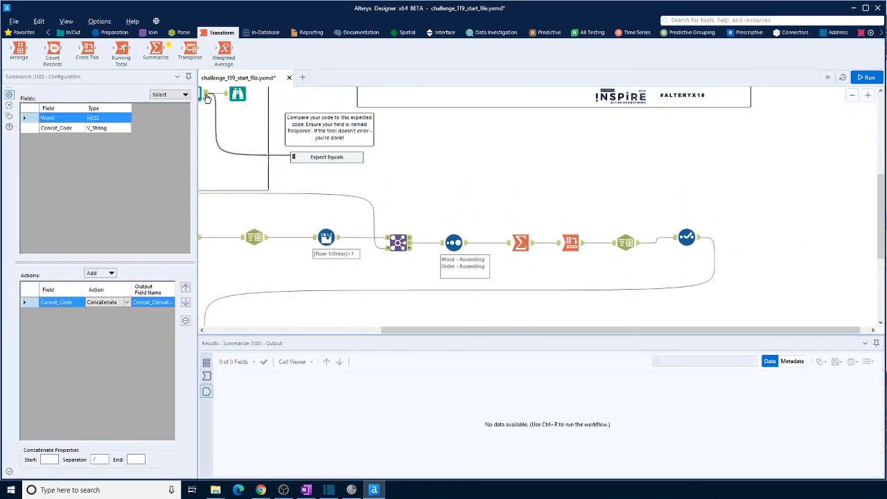
{"action": "left_click", "coordinate": [205, 97]}
{"action": "left_click_drag", "start_coordinate": [473, 330], "coordinate": [371, 331]}
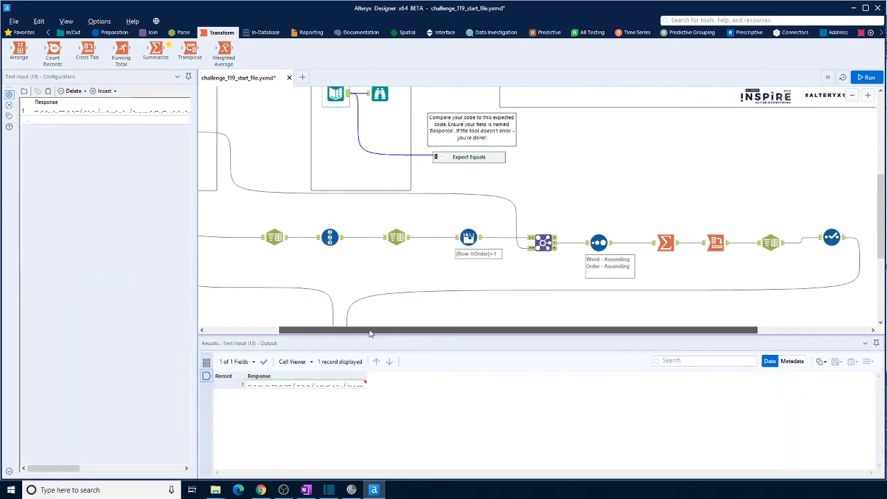
{"action": "left_click", "coordinate": [440, 160]}
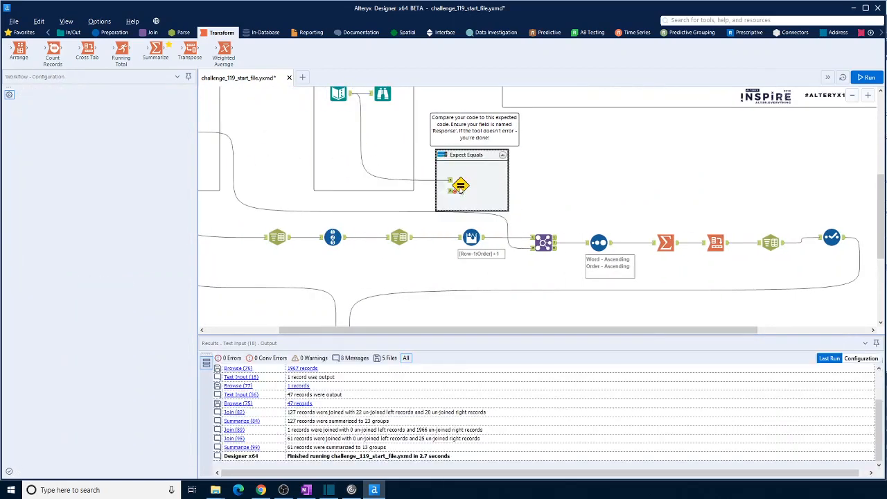
{"action": "left_click", "coordinate": [341, 95]}
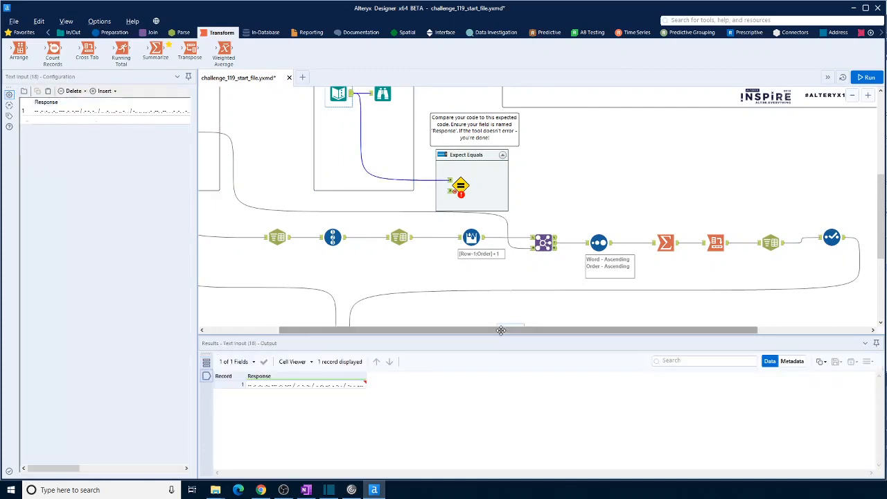
- Rename the concatenated output field in the second Summarize tool as Response
{"action": "left_click_drag", "start_coordinate": [501, 332], "coordinate": [603, 335]}
{"action": "scroll", "coordinate": [679, 285], "scroll_direction": "down", "scroll_amount": 3}
{"action": "left_click", "coordinate": [610, 268]}
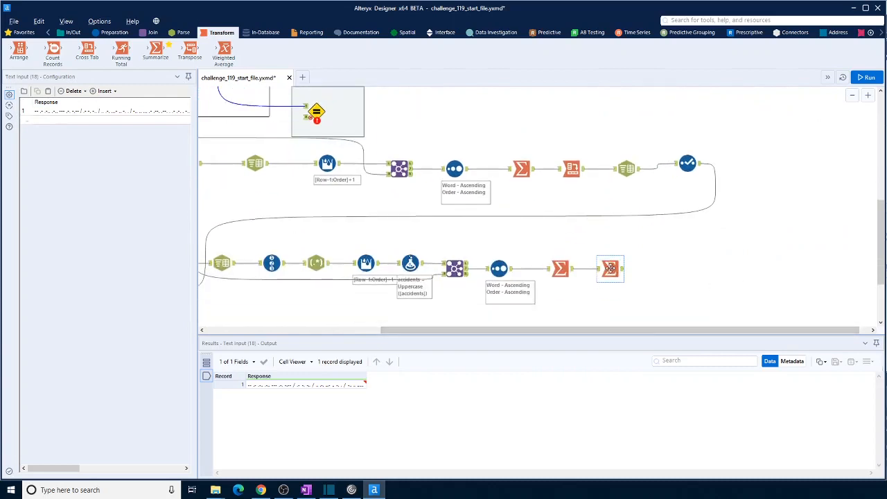
{"action": "left_click", "coordinate": [149, 303]}
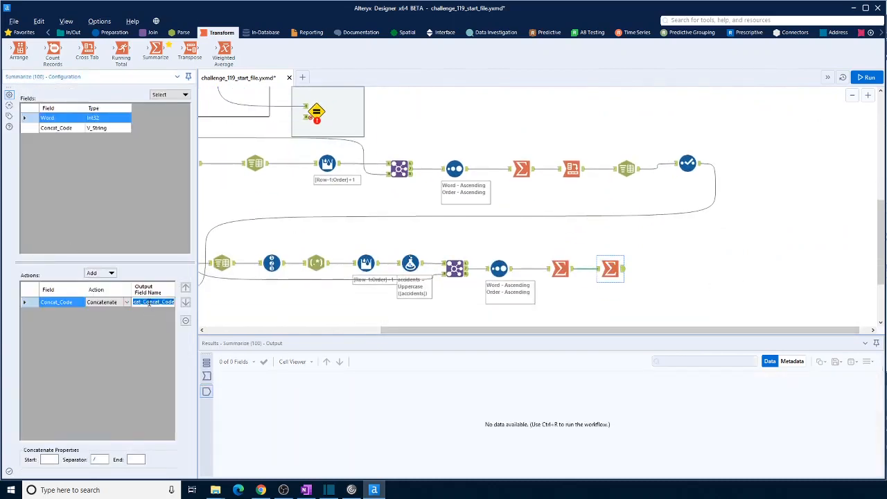
{"action": "type", "text": "Response"}
{"action": "left_click", "coordinate": [705, 298]}
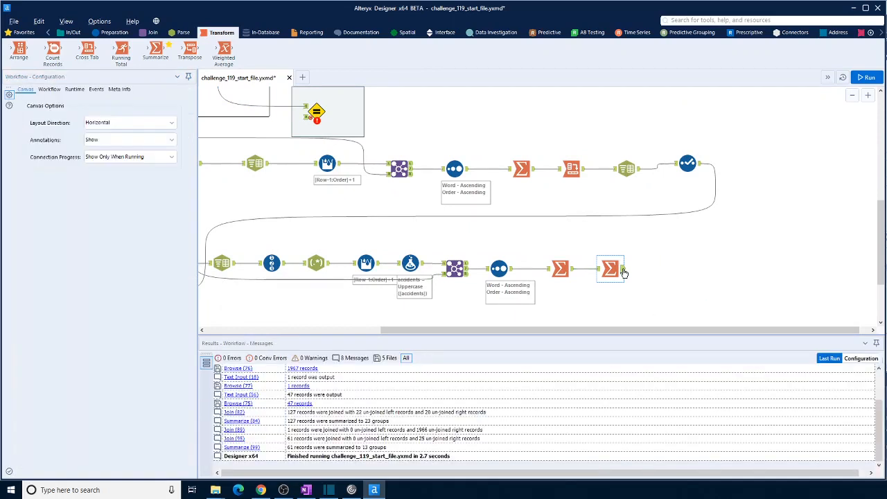
- Connect the second Summarize tool's output to the Expect Equal tool's lower input and run the workflow
{"action": "left_click_drag", "start_coordinate": [624, 269], "coordinate": [306, 117]}
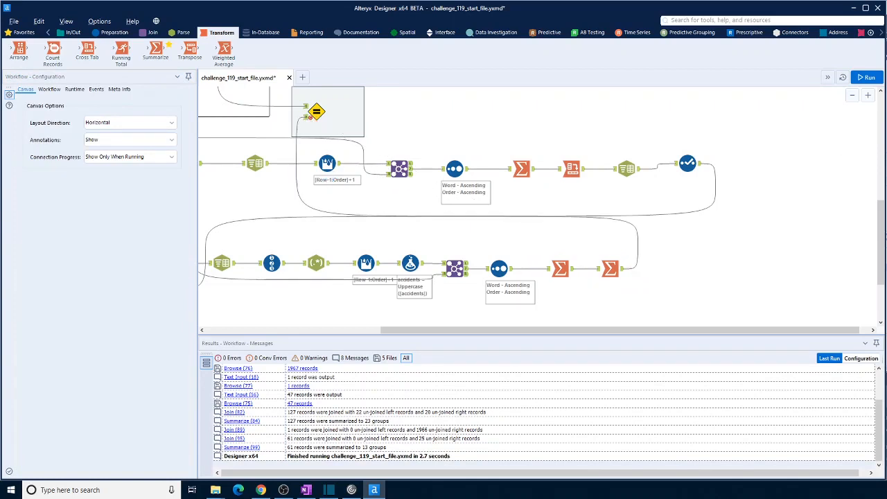
{"action": "left_click", "coordinate": [866, 77]}
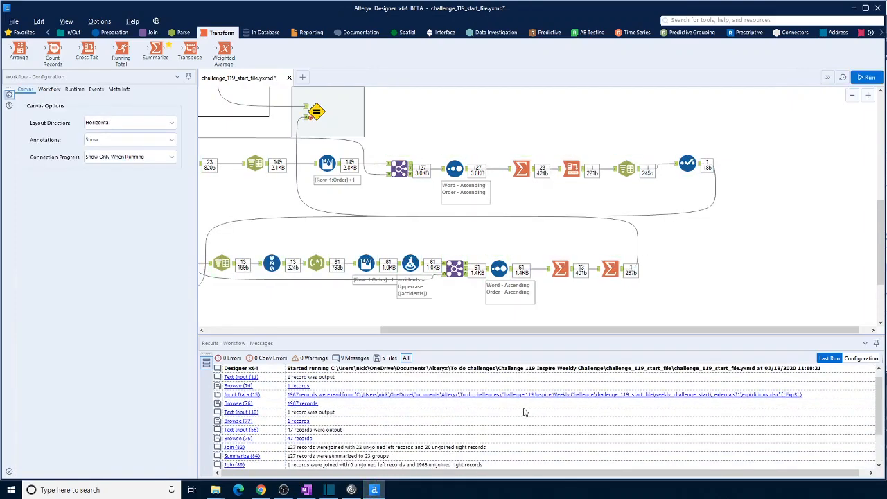
- Compare the full Response code from the second Summarize tool with the expected output's Browse data, and check the Expect Equal tool
{"action": "left_click", "coordinate": [622, 268]}
{"action": "scroll", "coordinate": [587, 300], "scroll_direction": "up", "scroll_amount": 3}
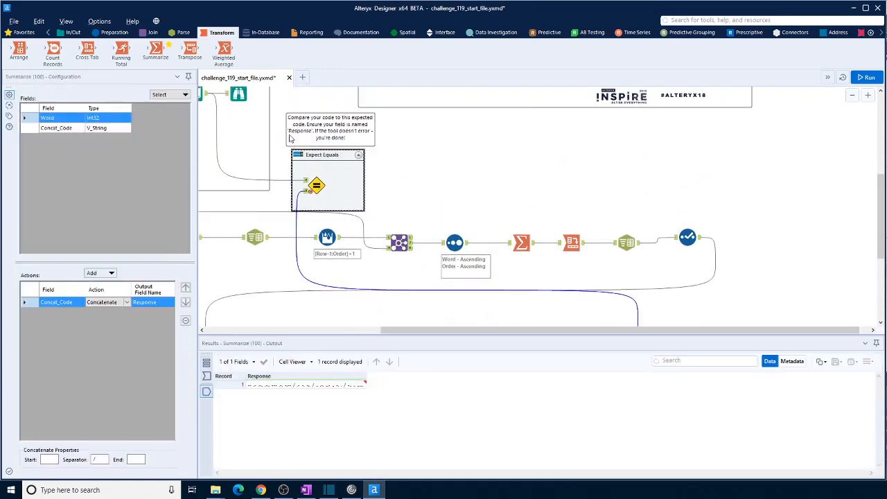
{"action": "left_click_drag", "start_coordinate": [609, 334], "coordinate": [476, 337]}
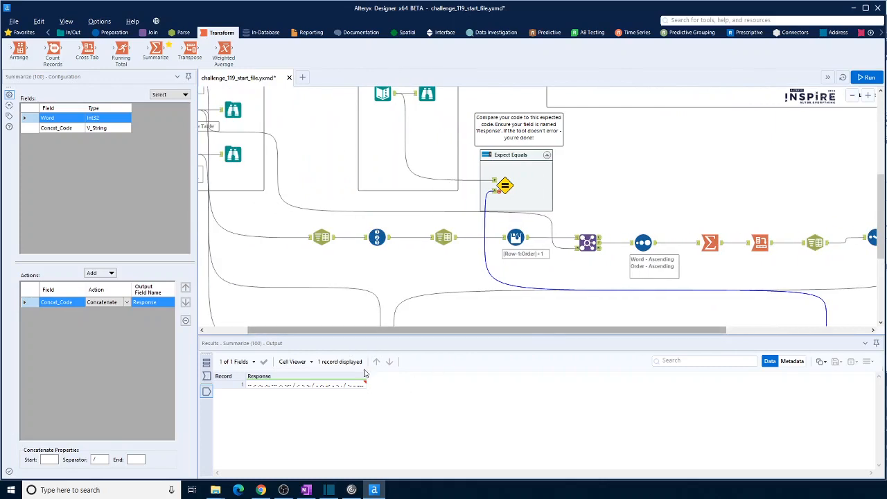
{"action": "left_click_drag", "start_coordinate": [366, 378], "coordinate": [782, 381]}
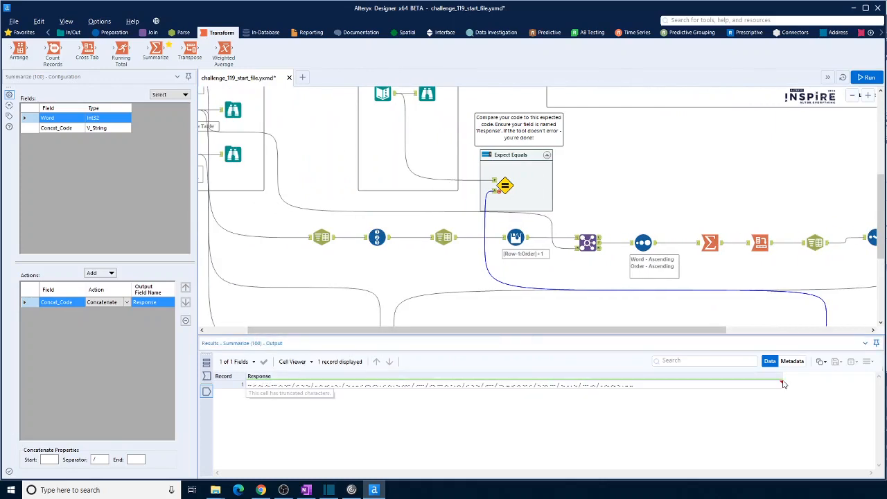
{"action": "left_click", "coordinate": [427, 95]}
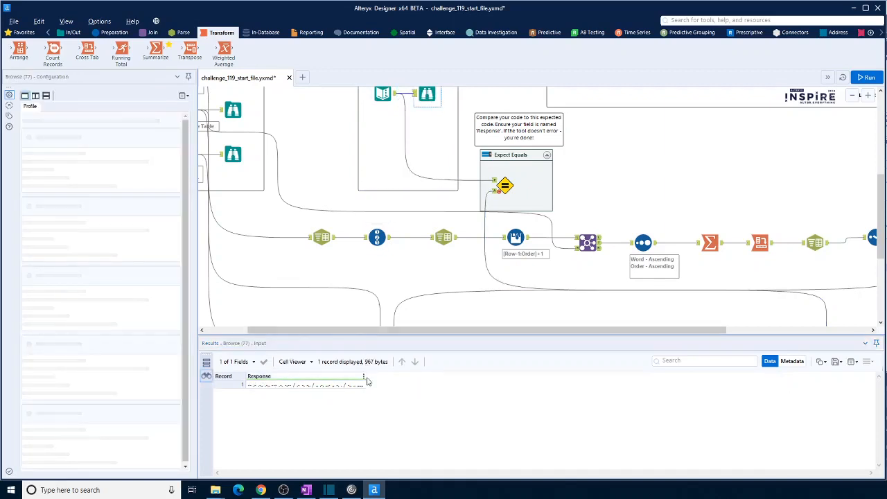
{"action": "left_click_drag", "start_coordinate": [366, 376], "coordinate": [700, 385]}
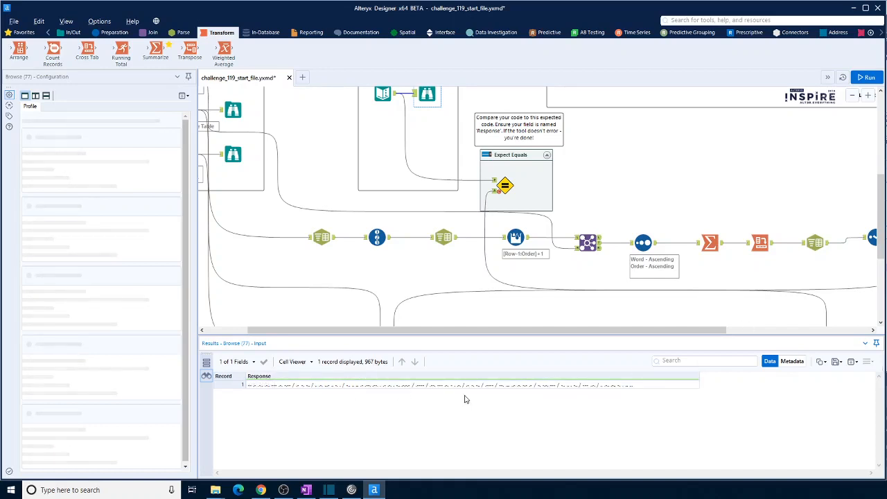
{"action": "left_click", "coordinate": [505, 185]}
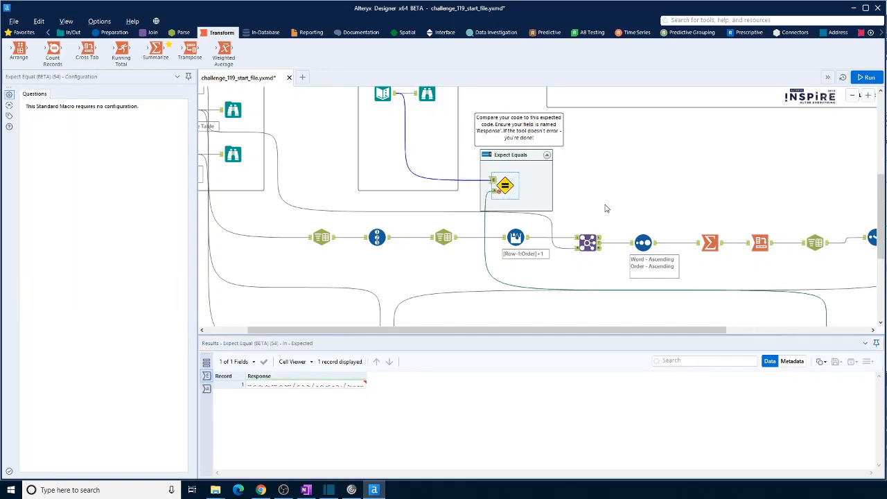